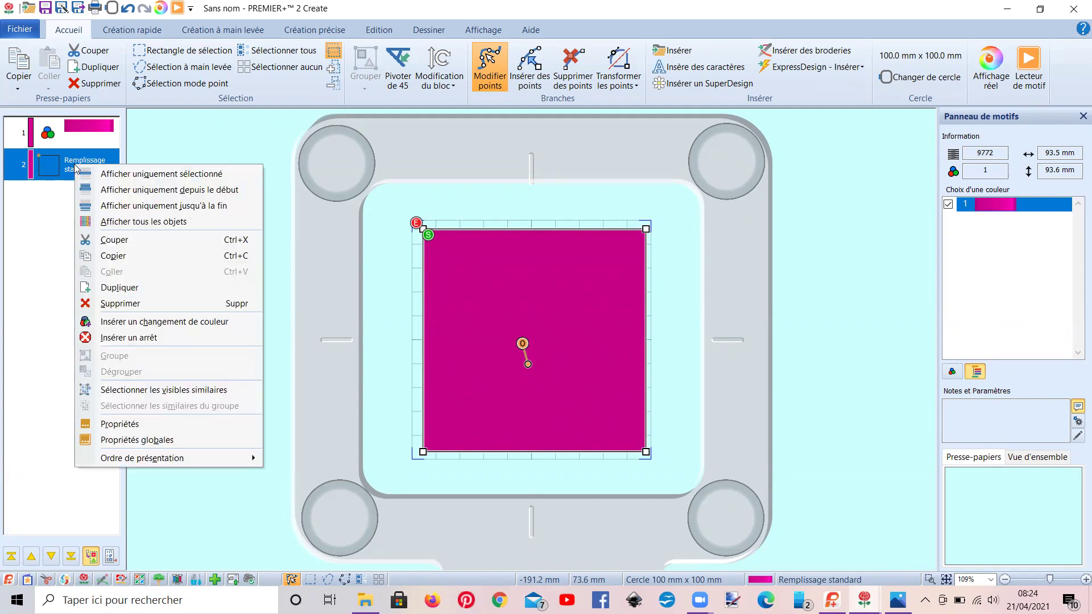
# Change the square's fill to Remplissage Crosshatch courbe and apply it with a Losange angle of 51.
pyautogui.click(122, 424)
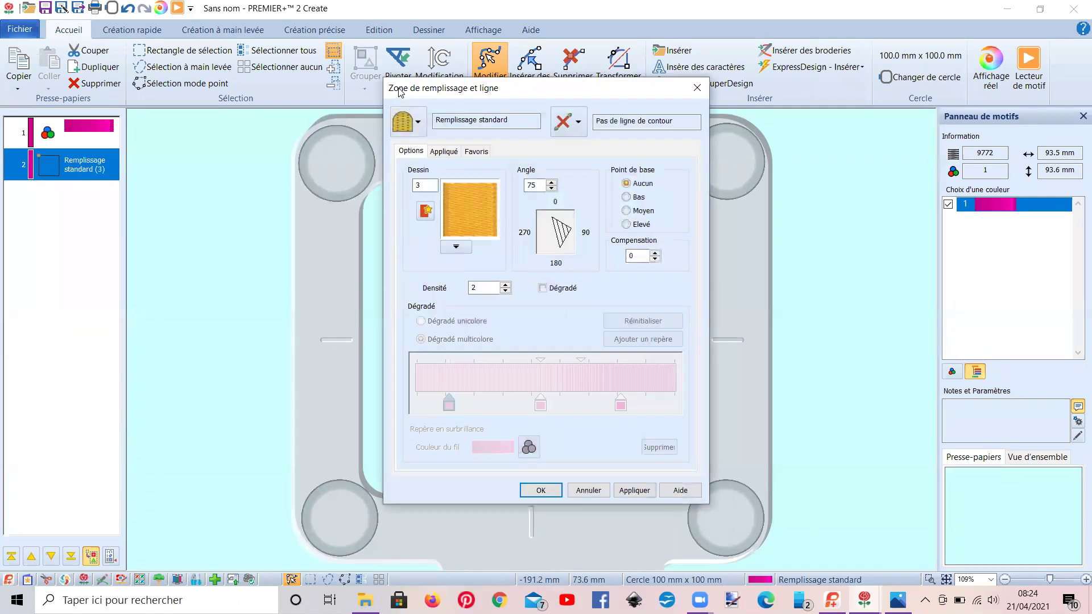
pyautogui.click(802, 94)
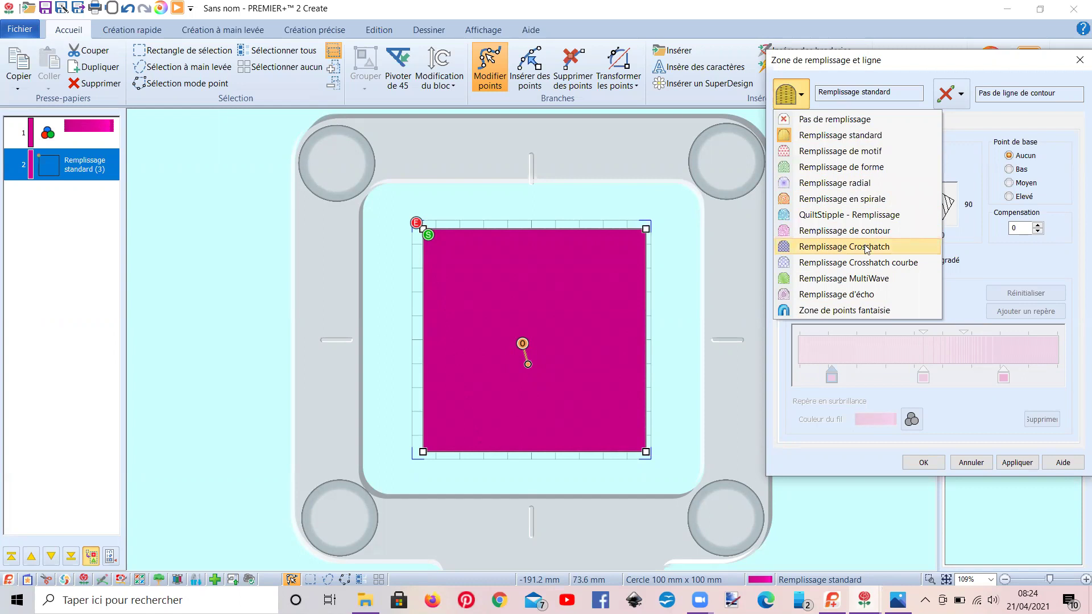
pyautogui.click(870, 262)
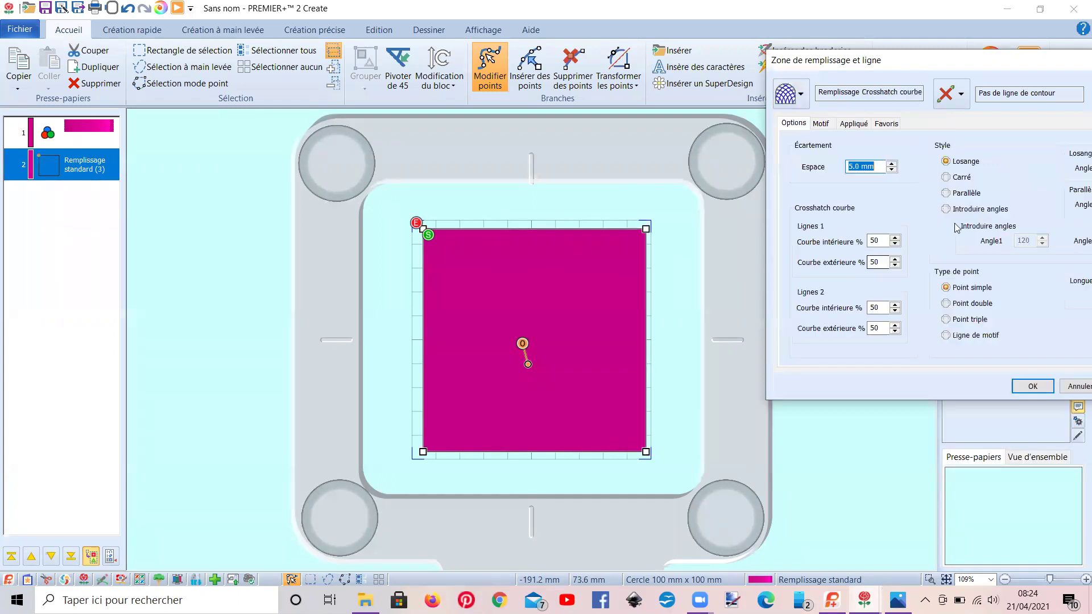
pyautogui.moveTo(813, 71); pyautogui.dragTo(716, 77)
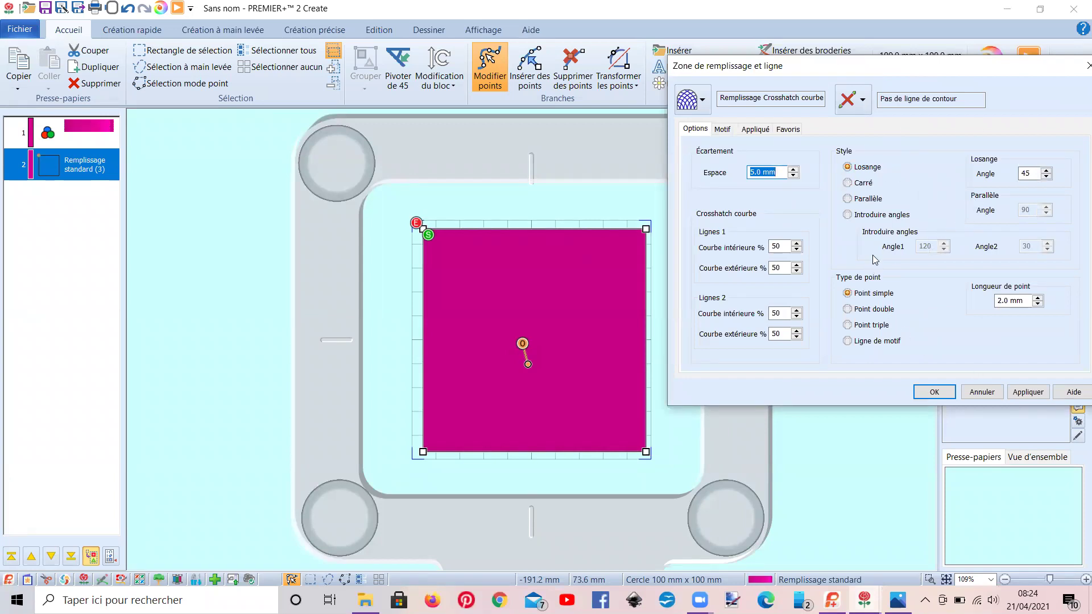
pyautogui.click(1021, 394)
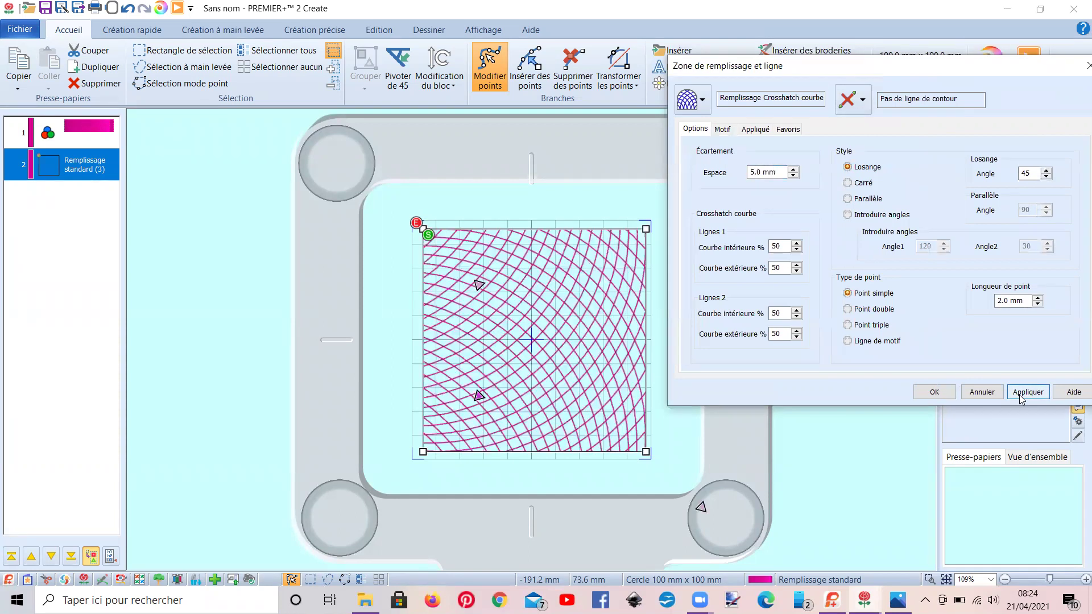
pyautogui.click(1046, 171)
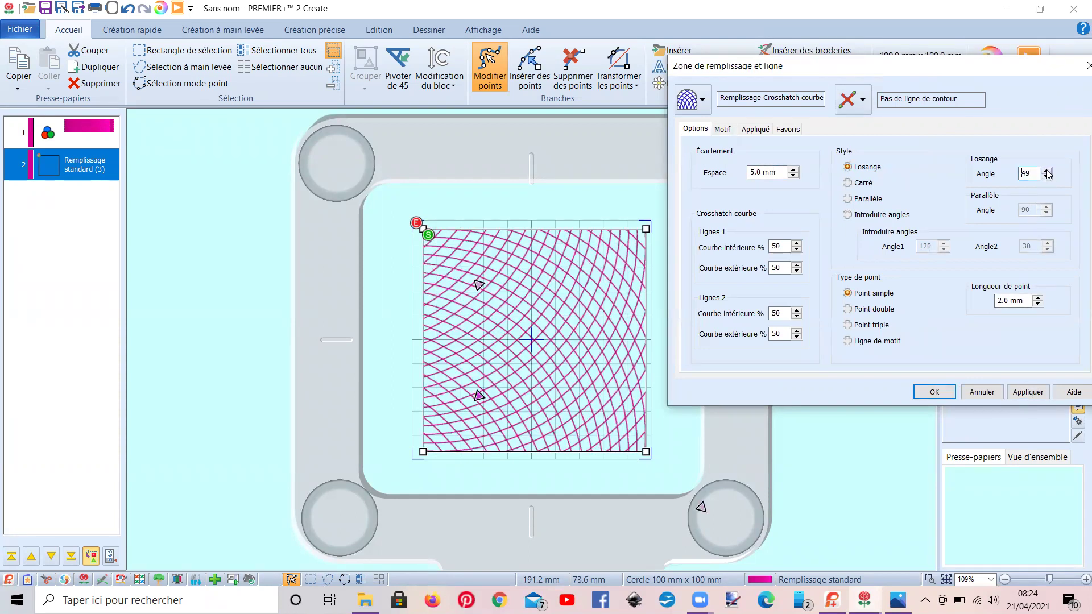
pyautogui.click(1027, 392)
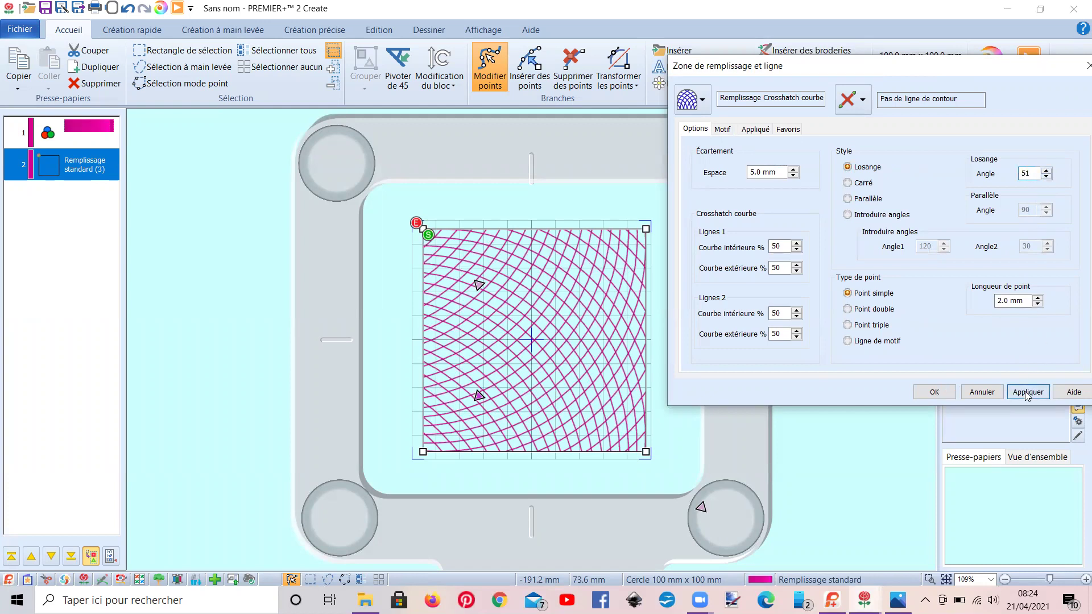
# Switch the square's fill type to Remplissage Crosshatch and set the Losange angle to 63.
pyautogui.click(703, 102)
pyautogui.click(749, 264)
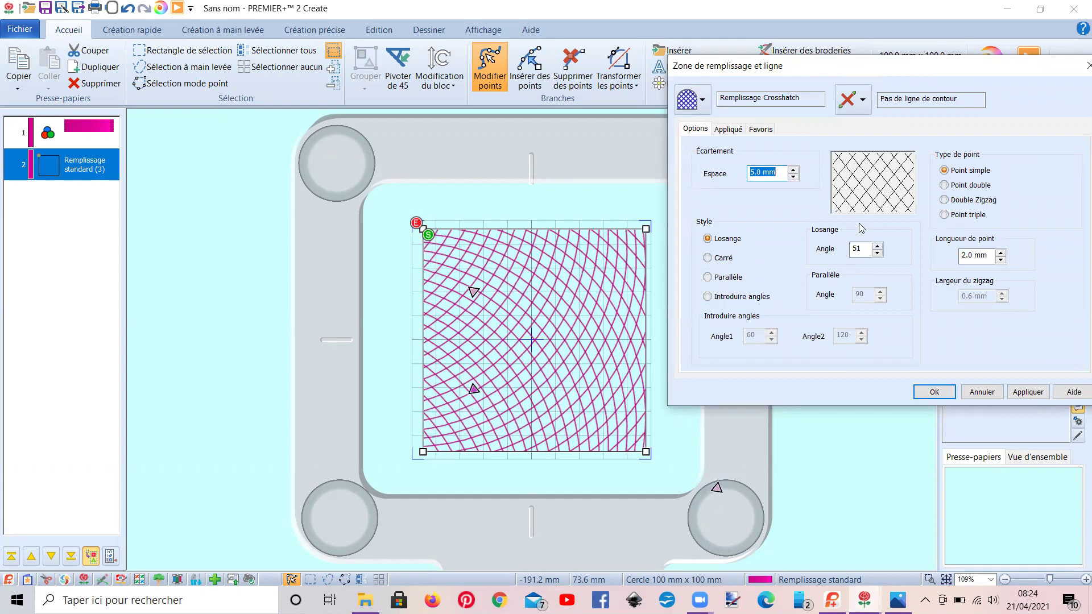
pyautogui.click(877, 246)
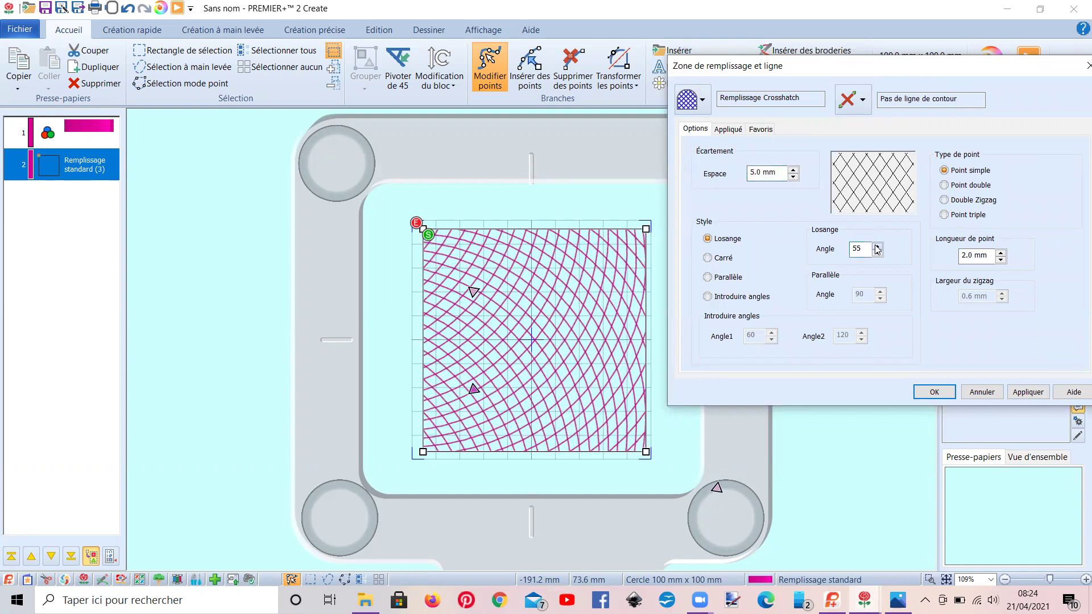
pyautogui.click(877, 247)
pyautogui.click(878, 253)
pyautogui.click(878, 253)
pyautogui.click(877, 253)
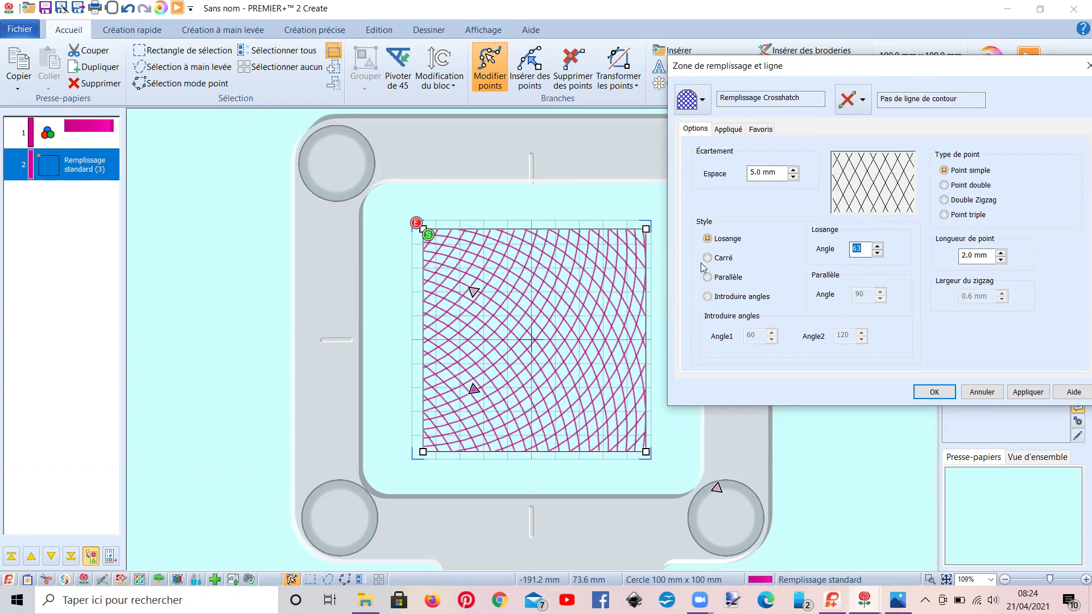
# Apply the crosshatch fill with 1.3 mm spacing in the Parallèle style, followed by the Losange style.
pyautogui.click(707, 259)
pyautogui.click(709, 278)
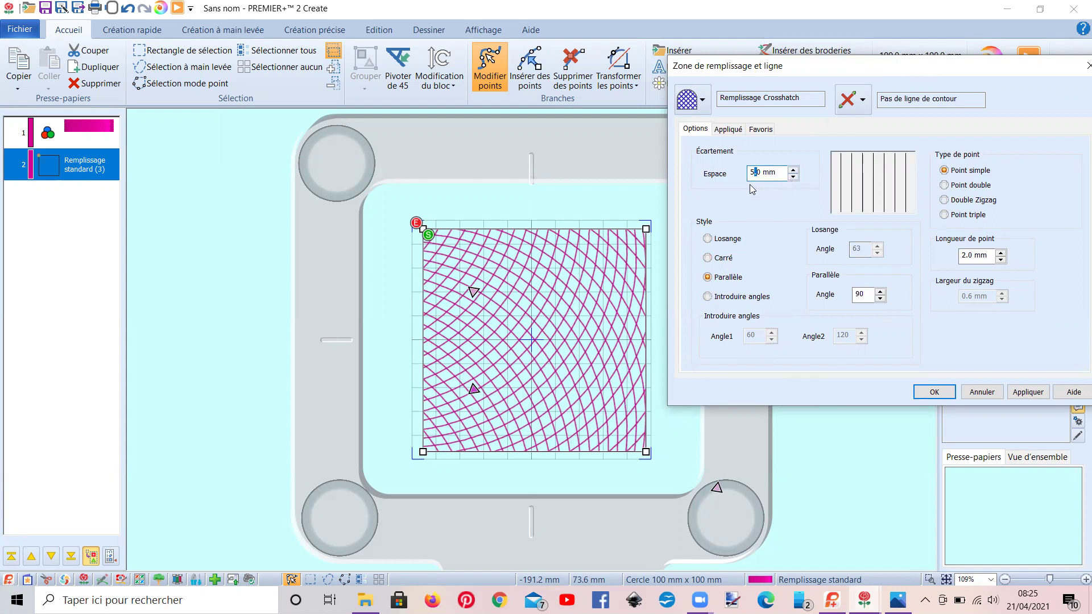
pyautogui.moveTo(760, 174); pyautogui.dragTo(749, 174)
pyautogui.write('1.')
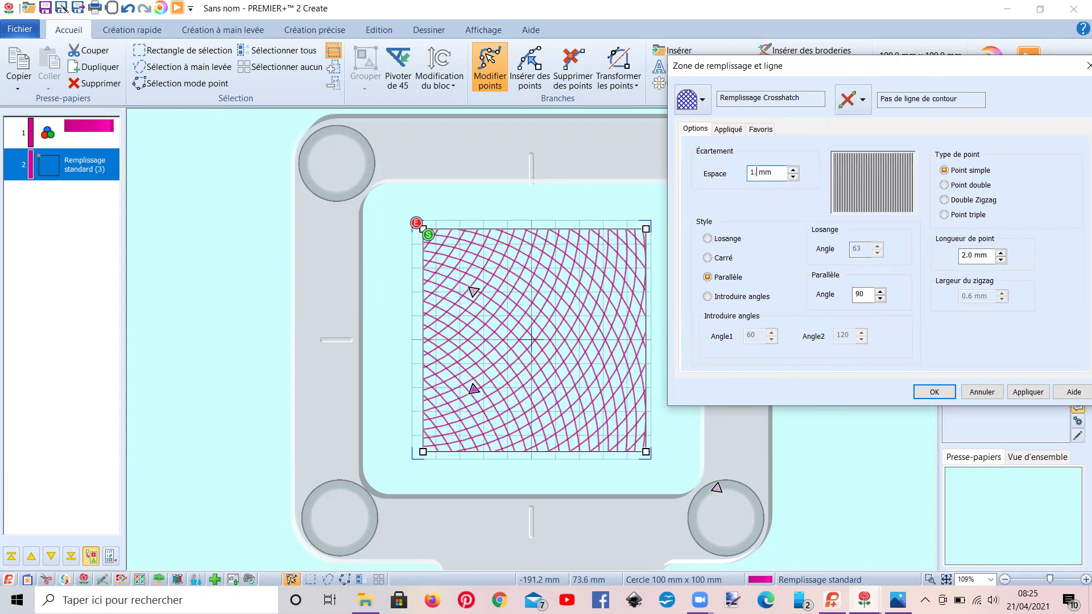
pyautogui.write('3')
pyautogui.click(1022, 398)
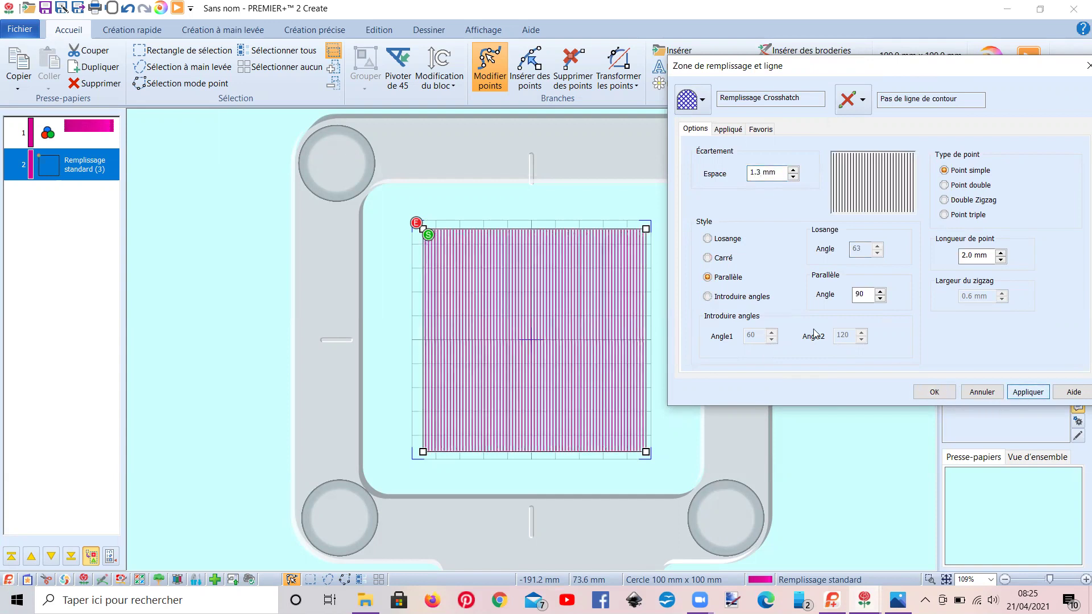
pyautogui.click(707, 239)
pyautogui.click(1022, 393)
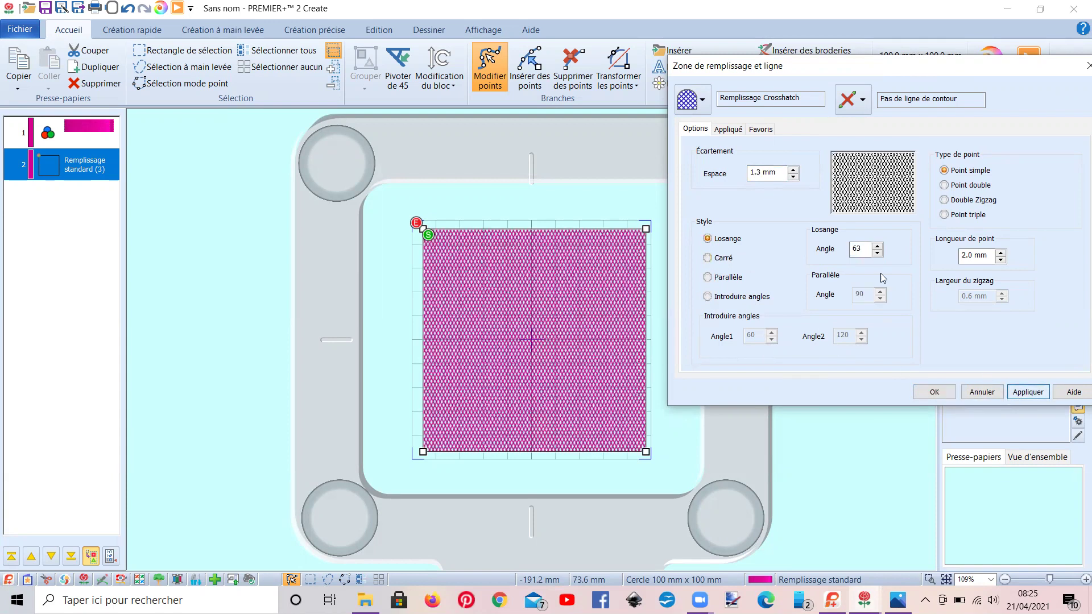
# Change the square's fill to Remplissage radial with density 15 and move its origin outside the square, beyond the lower part of its right edge.
pyautogui.click(702, 106)
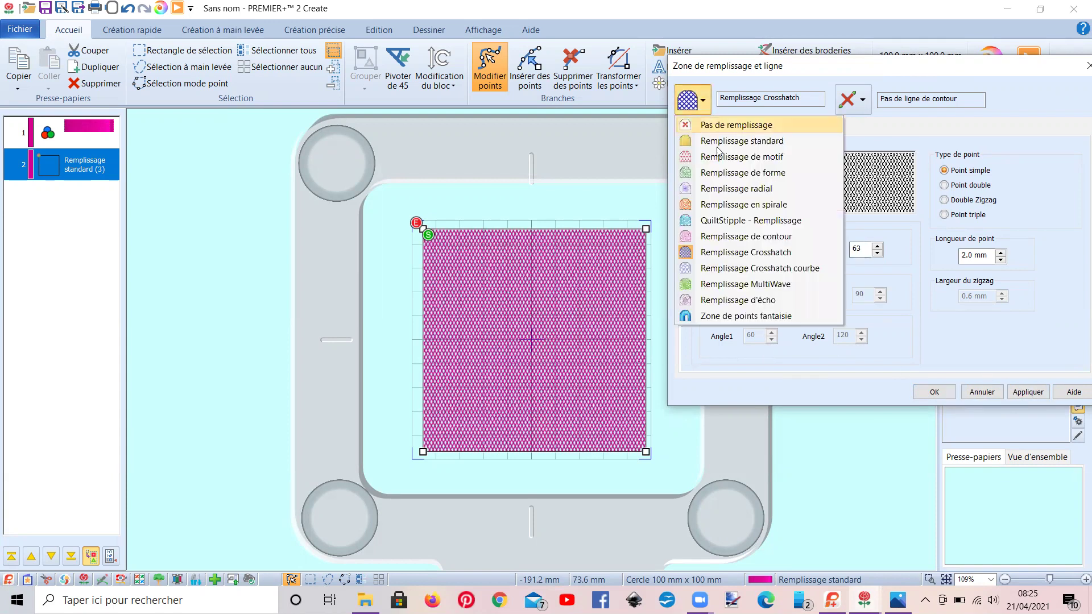
pyautogui.click(734, 189)
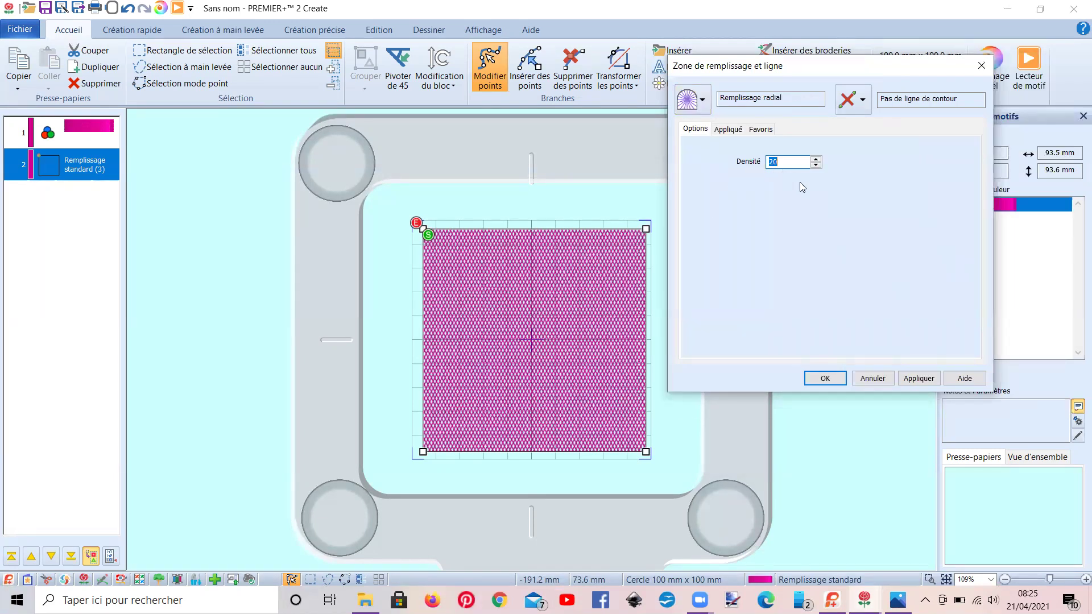
pyautogui.write('15')
pyautogui.click(911, 377)
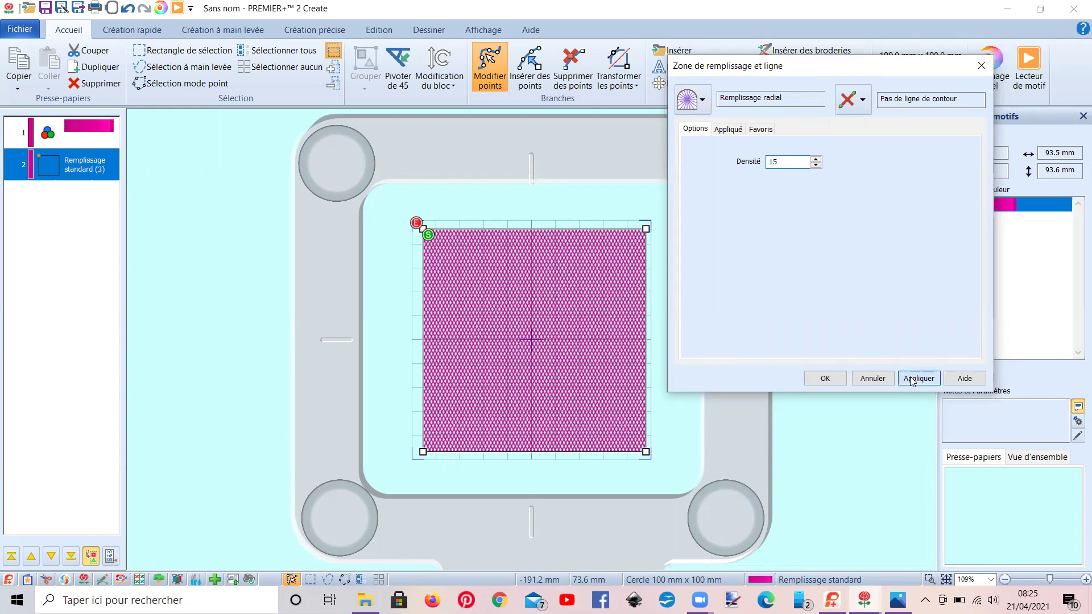
pyautogui.click(824, 379)
pyautogui.moveTo(533, 341); pyautogui.dragTo(804, 407)
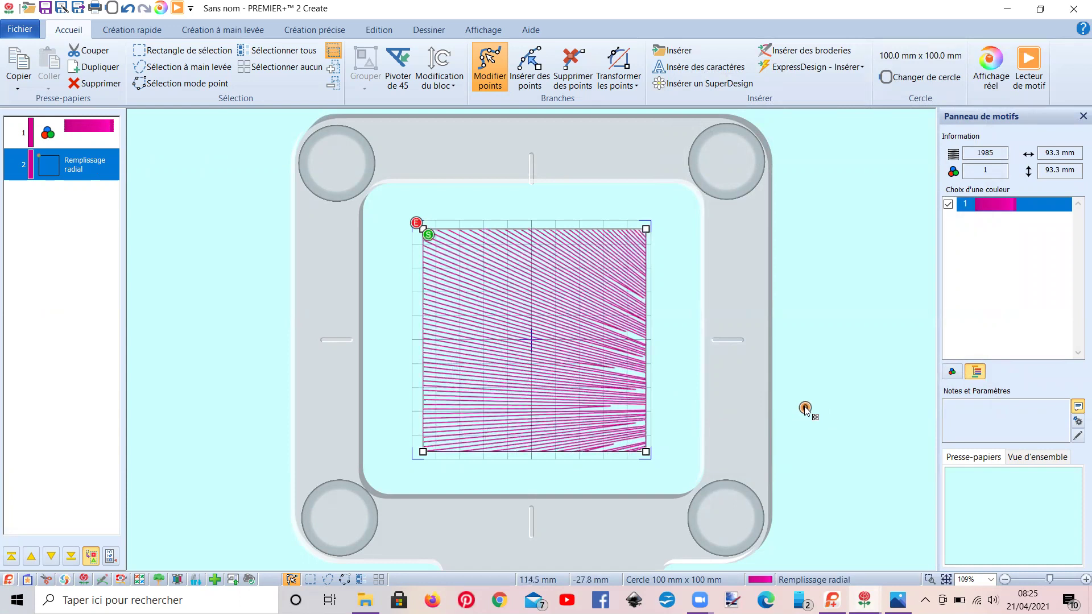
# Change the square's fill to Remplissage de forme with a density of 17.
pyautogui.doubleClick(572, 314)
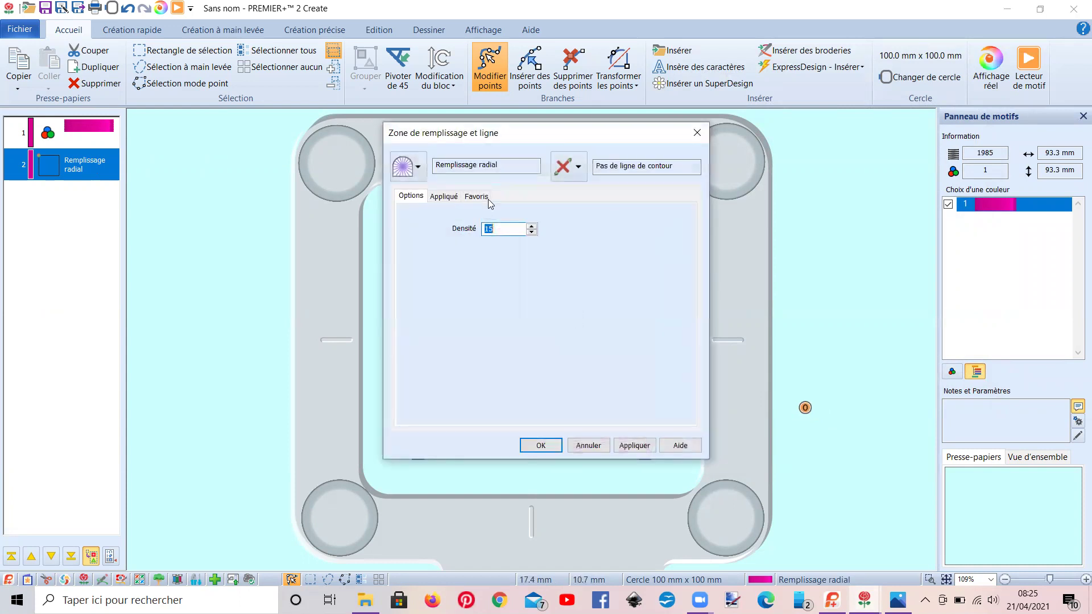
pyautogui.moveTo(485, 138); pyautogui.dragTo(825, 122)
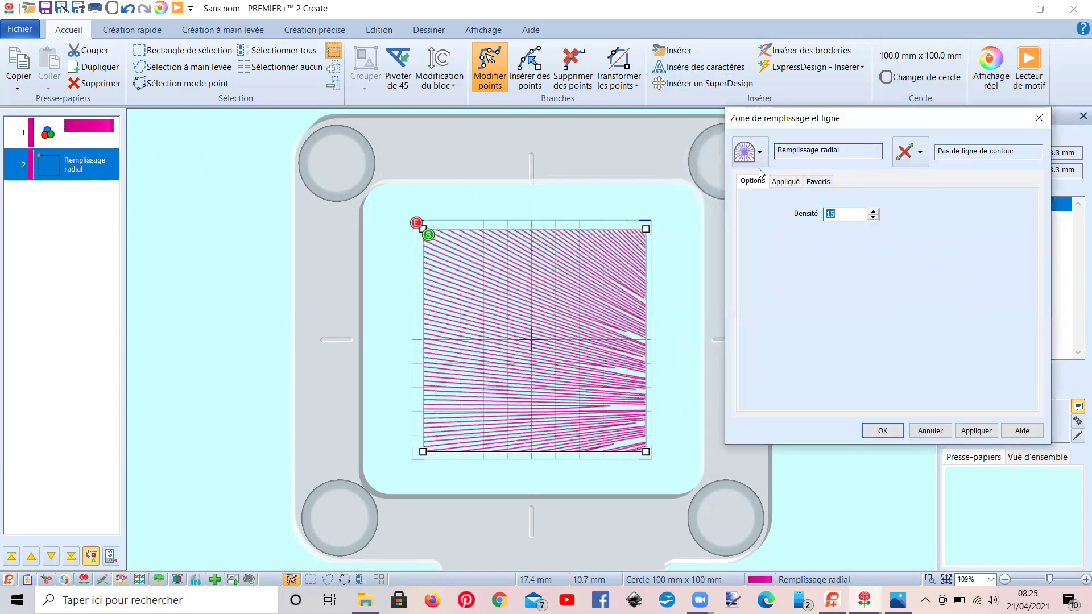
pyautogui.click(745, 153)
pyautogui.click(774, 225)
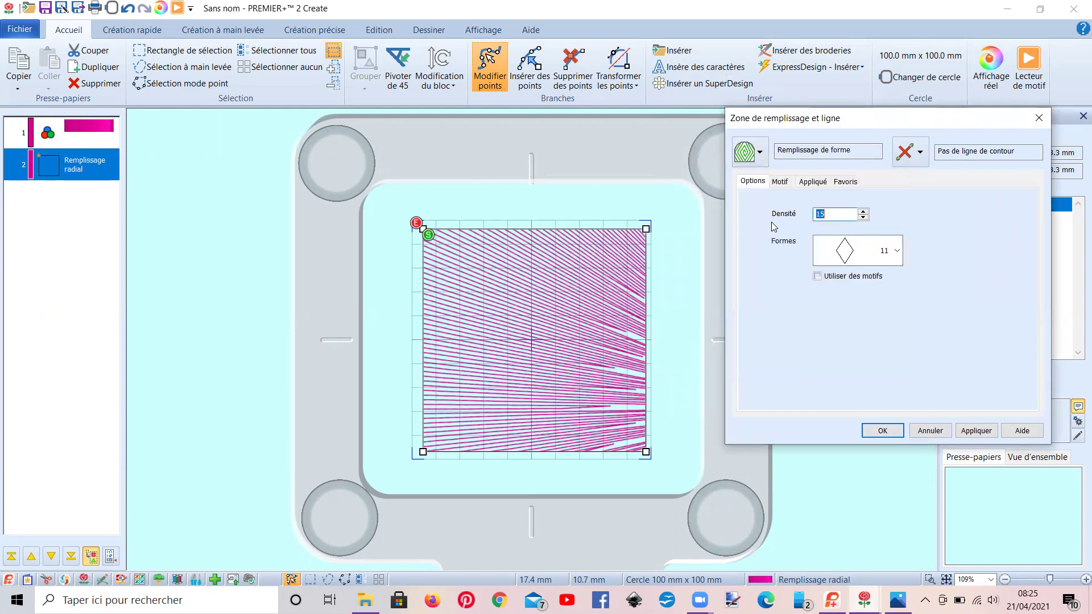
pyautogui.click(964, 432)
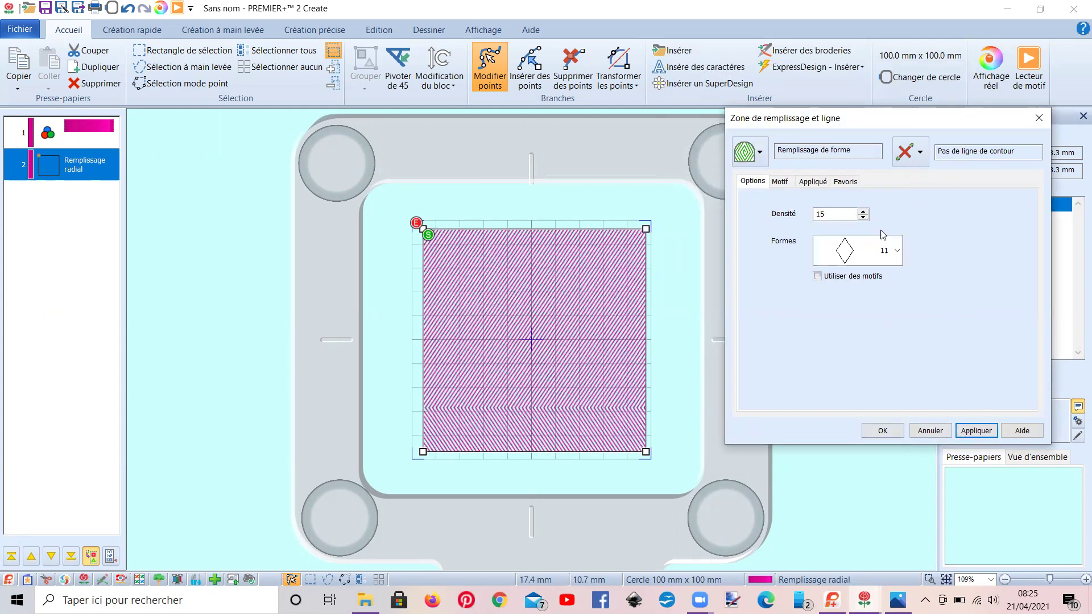
pyautogui.click(862, 212)
pyautogui.click(863, 211)
pyautogui.click(958, 433)
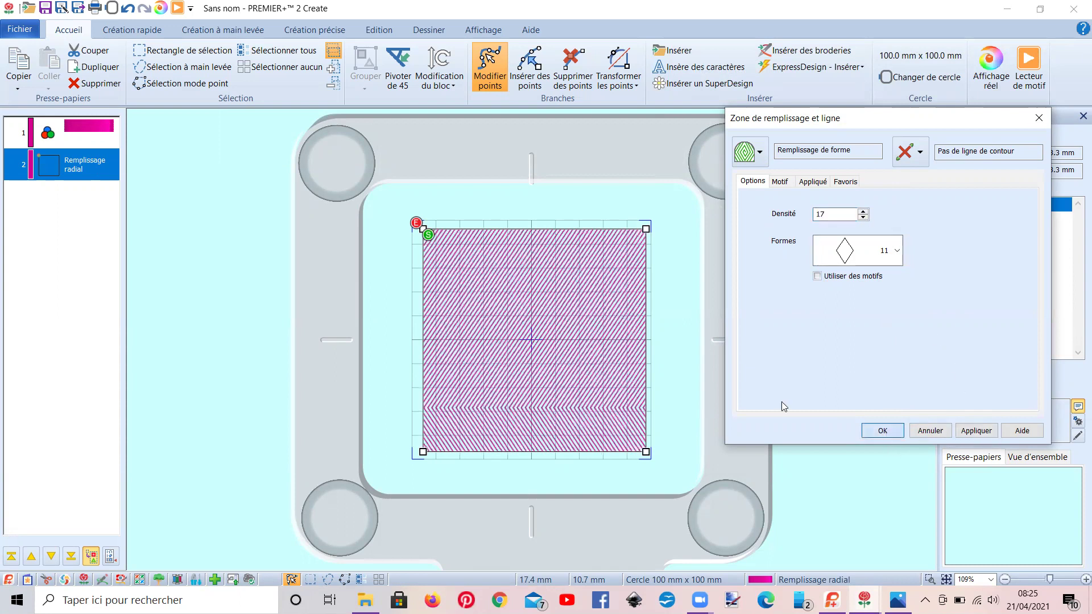
pyautogui.click(902, 432)
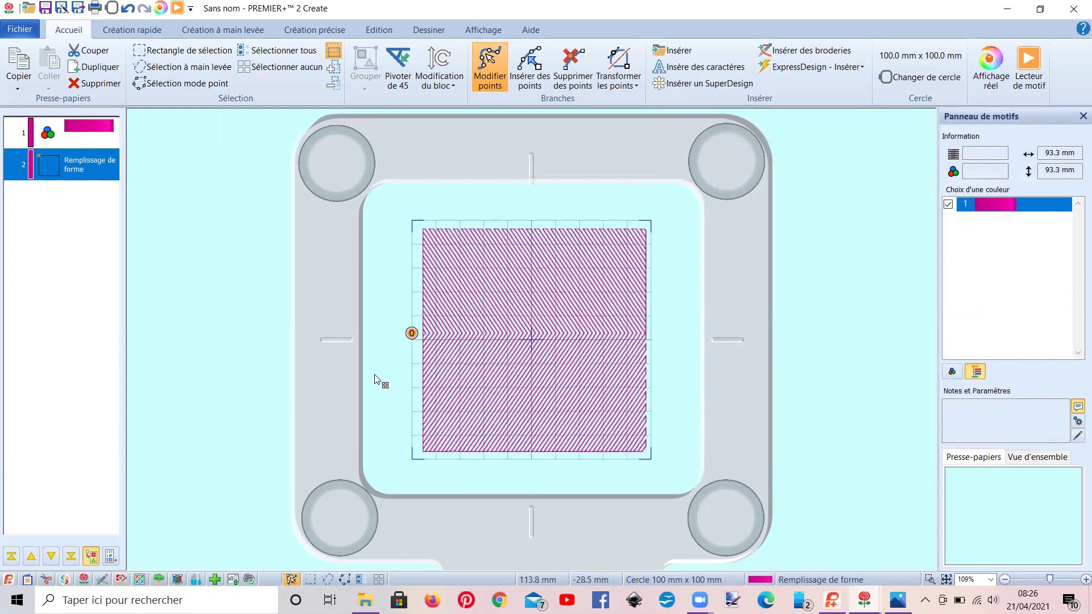
# Move the shape fill's origin outside the square, beyond its lower-right corner on the hoop frame.
pyautogui.click(735, 336)
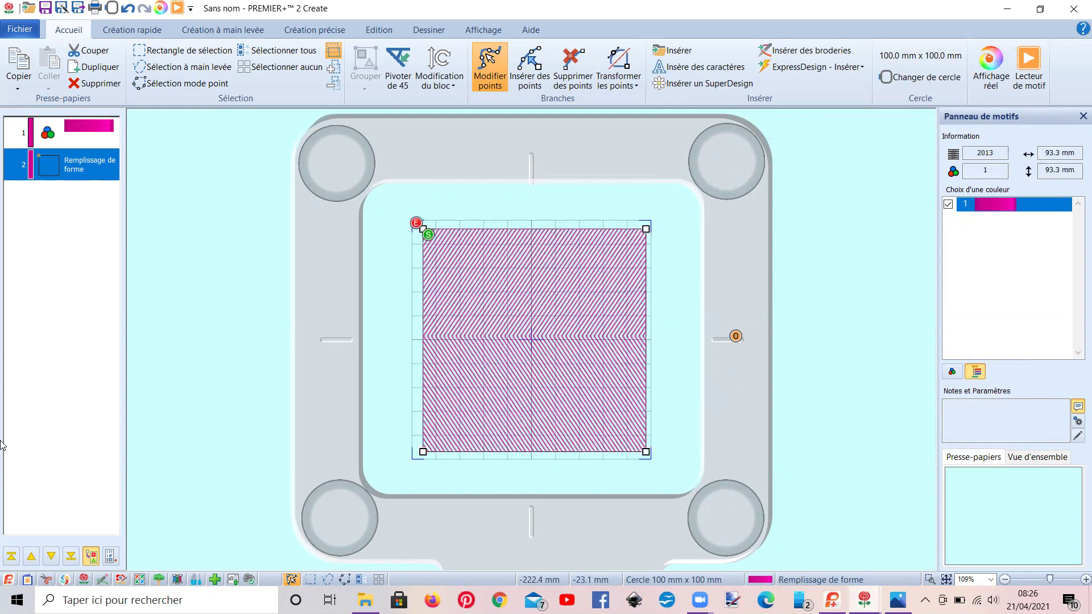
pyautogui.click(733, 340)
pyautogui.click(752, 467)
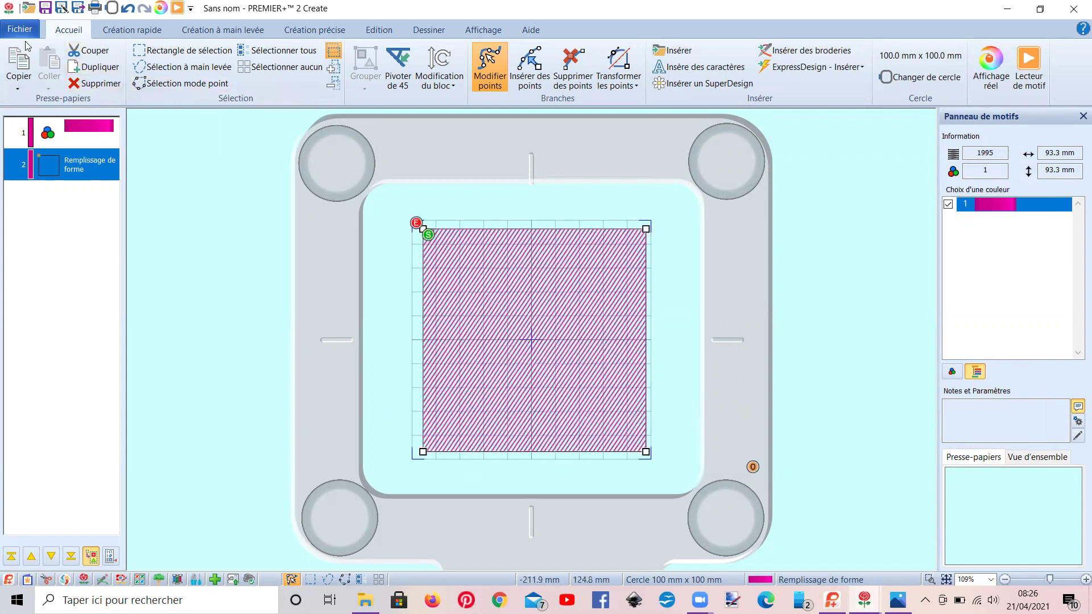
# Copy and paste the shape-filled square, and set the pasted copy's fill density to 27.
pyautogui.click(19, 62)
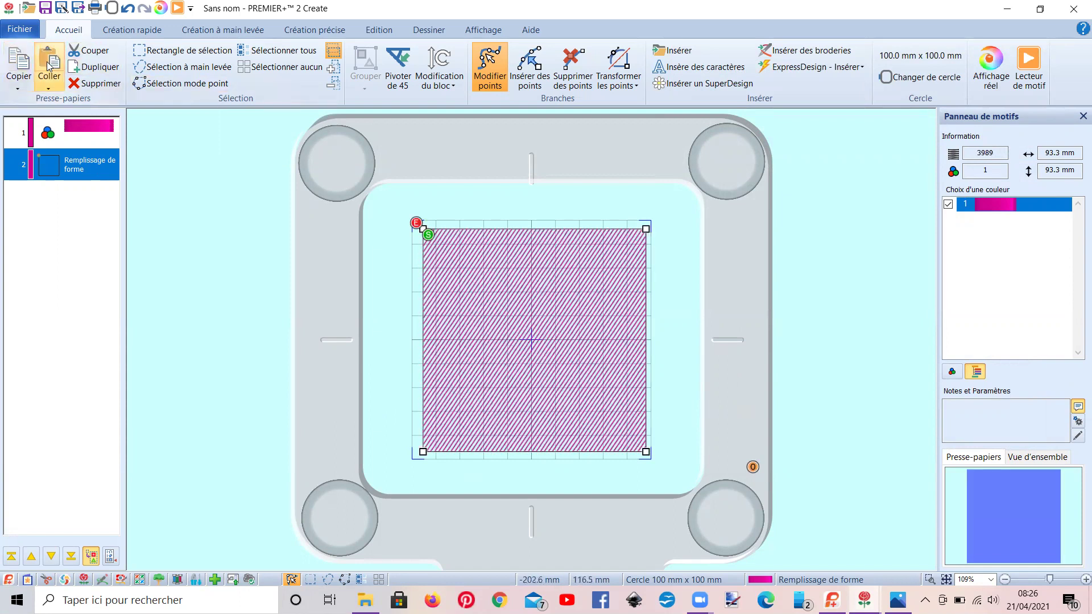
pyautogui.click(48, 64)
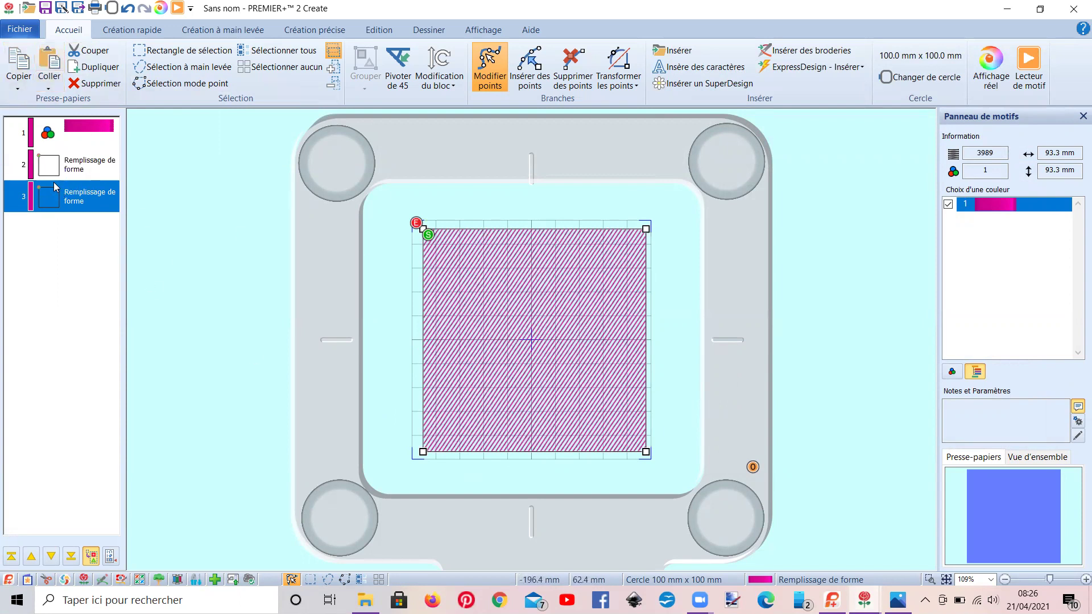
pyautogui.rightClick(78, 202)
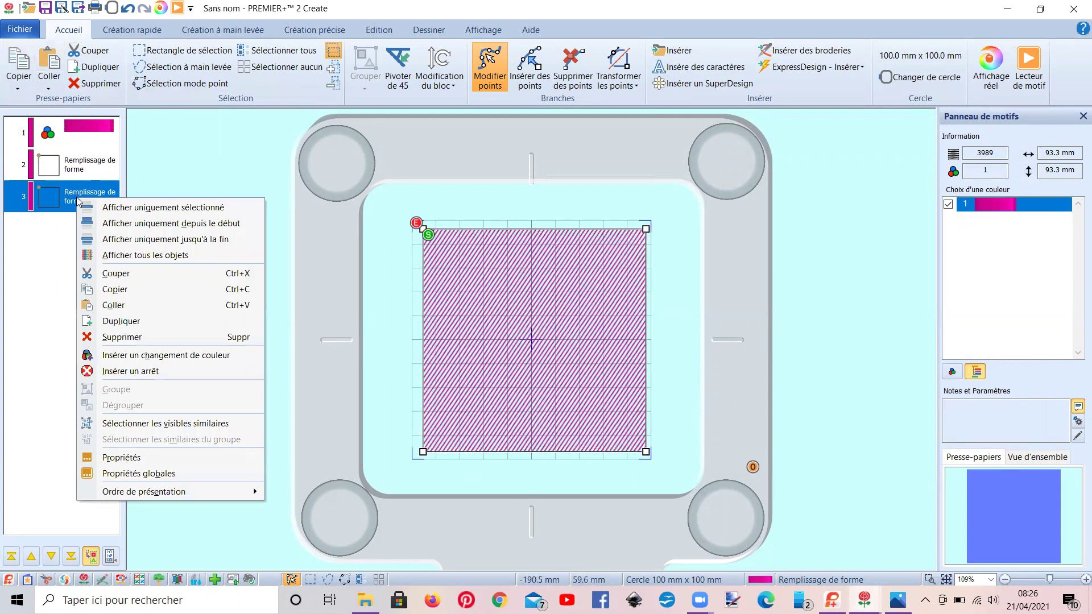
pyautogui.click(171, 456)
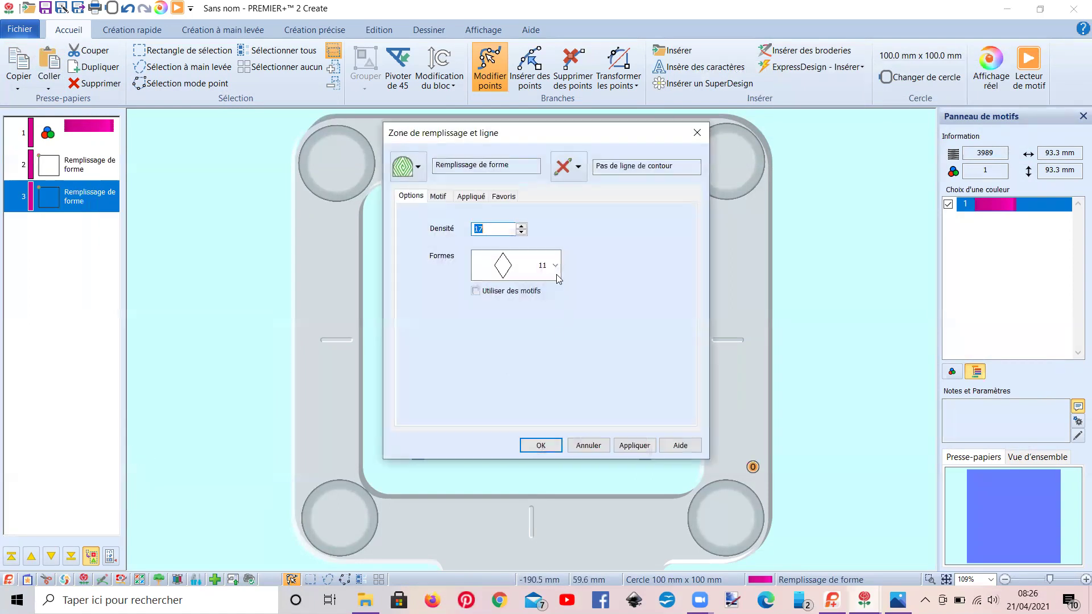
pyautogui.click(525, 228)
pyautogui.write('27')
pyautogui.click(633, 445)
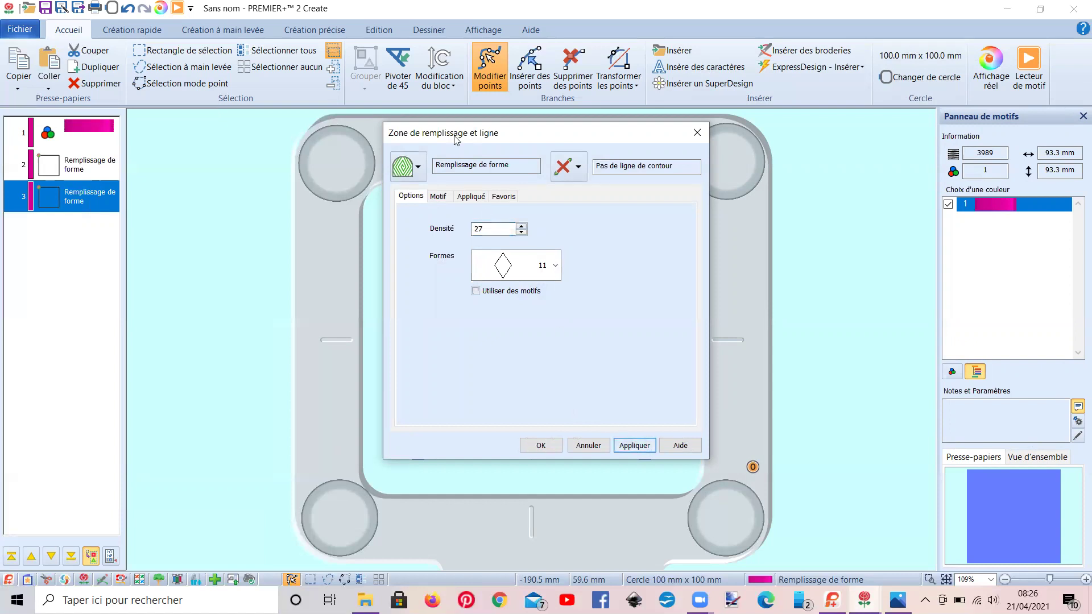
pyautogui.moveTo(465, 137); pyautogui.dragTo(848, 101)
pyautogui.click(917, 411)
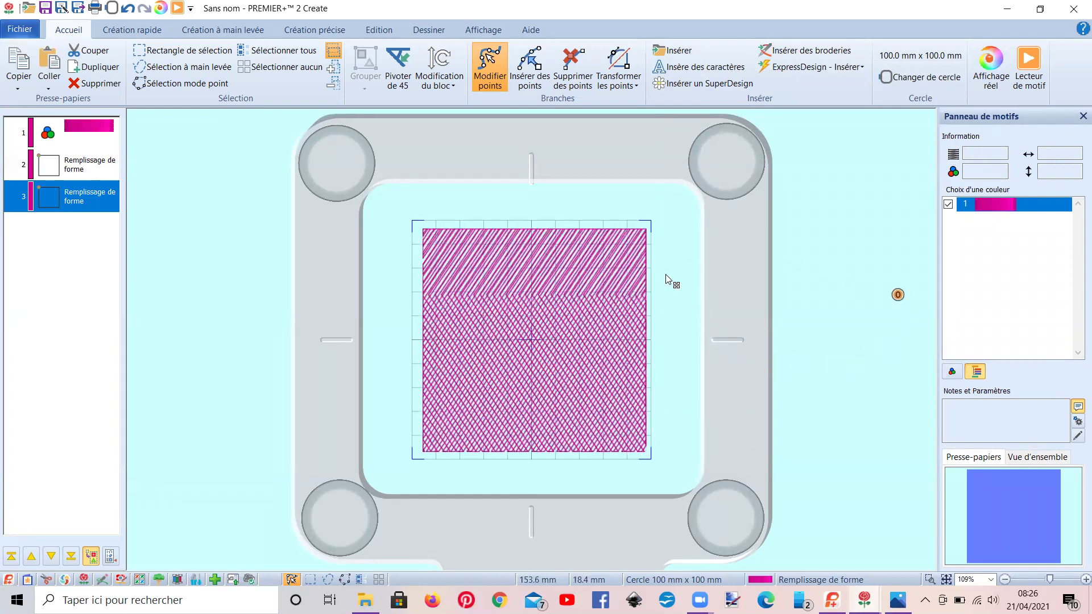
# Change the pasted copy's fill shape to circle 2 and move its origin inside the square, near the upper part of the right edge.
pyautogui.click(430, 336)
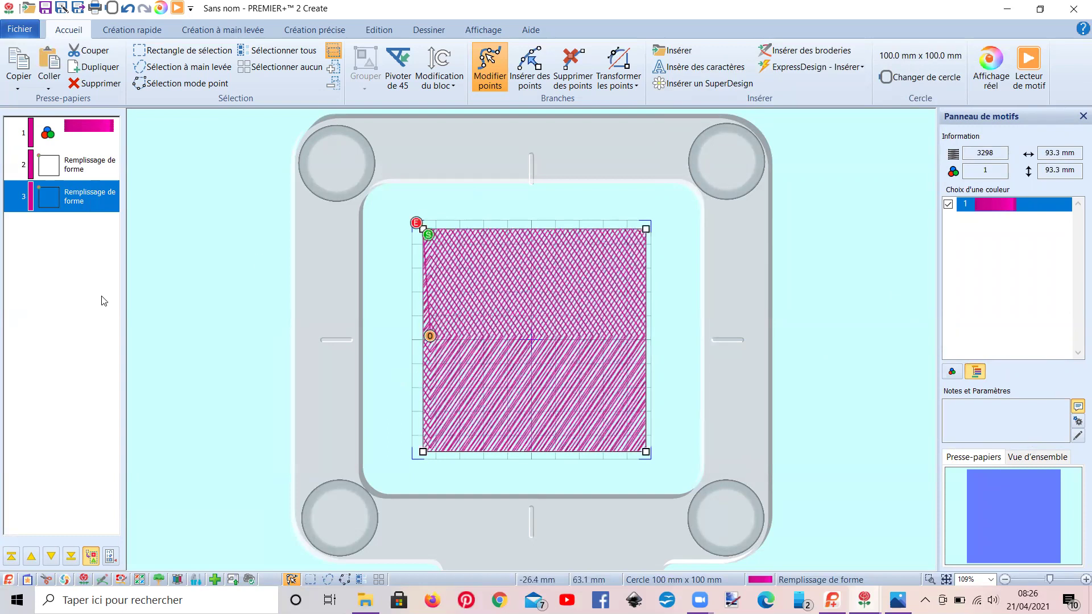
pyautogui.rightClick(83, 199)
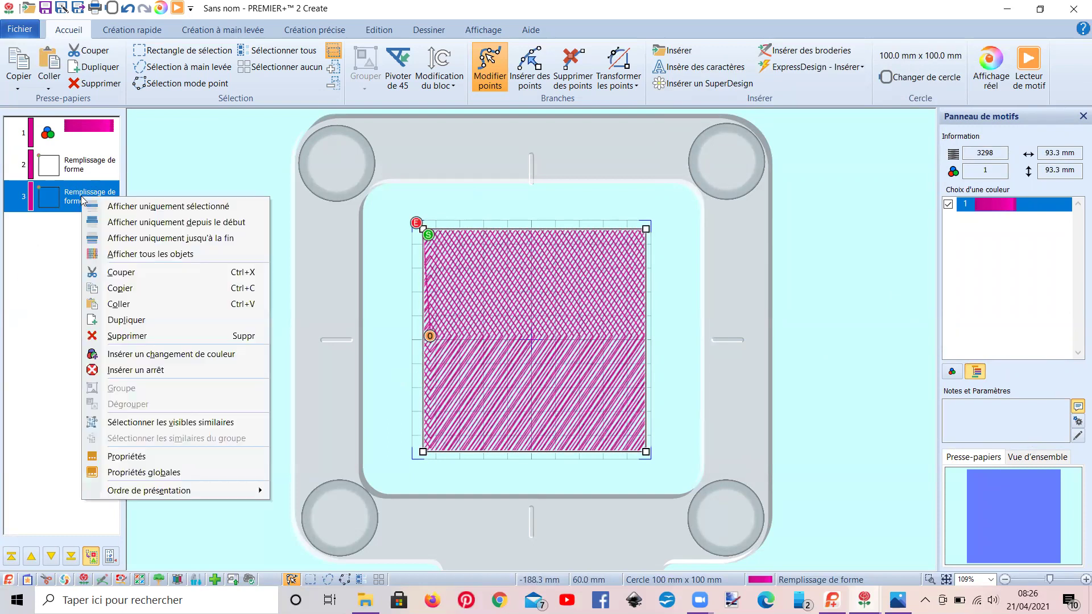
pyautogui.click(135, 457)
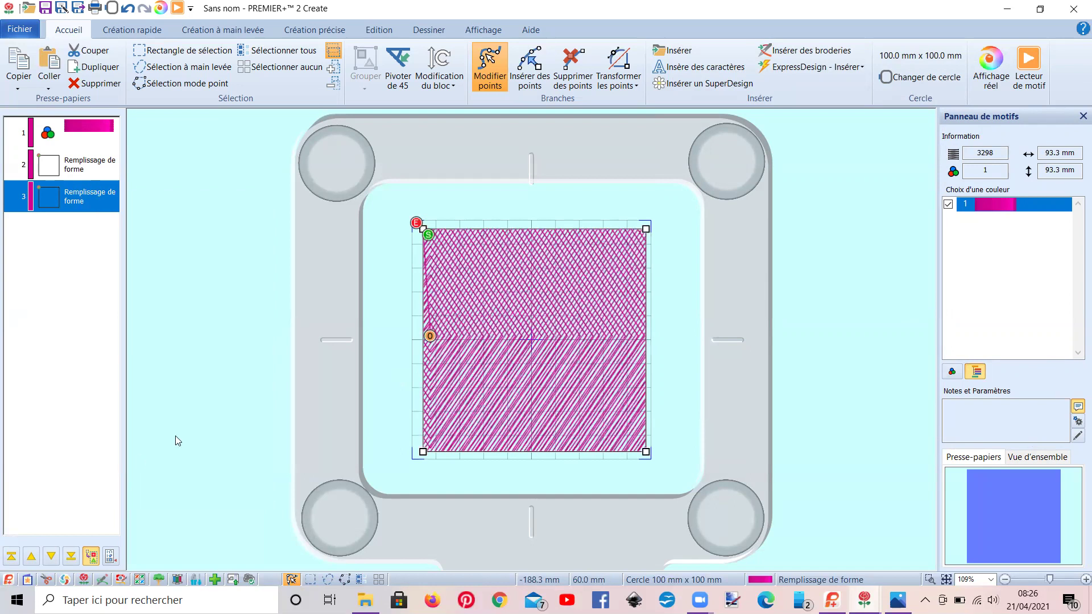
pyautogui.click(553, 267)
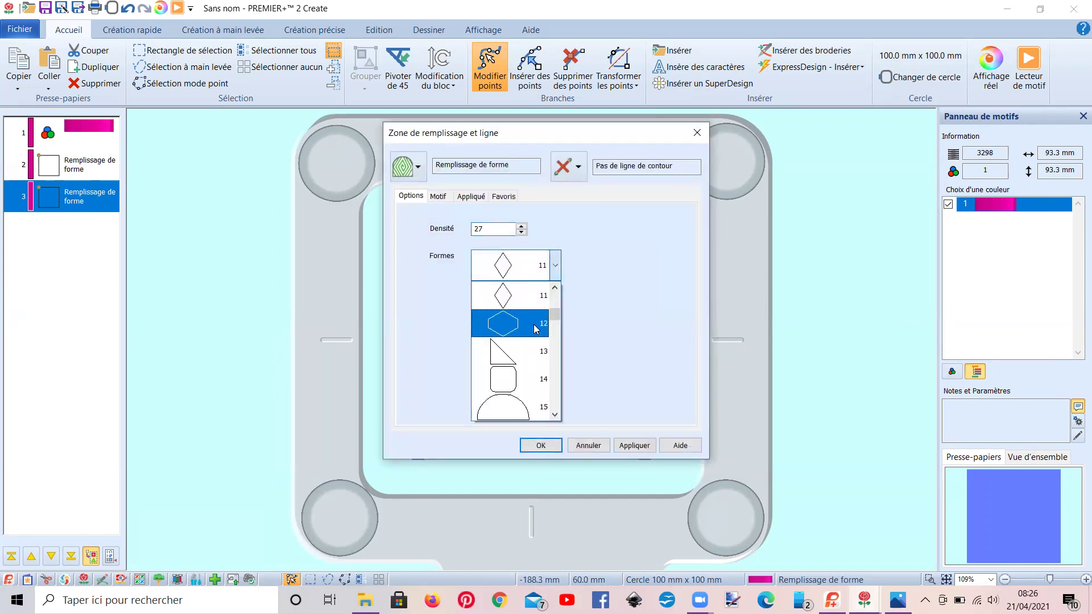
pyautogui.scroll(3, 513, 330)
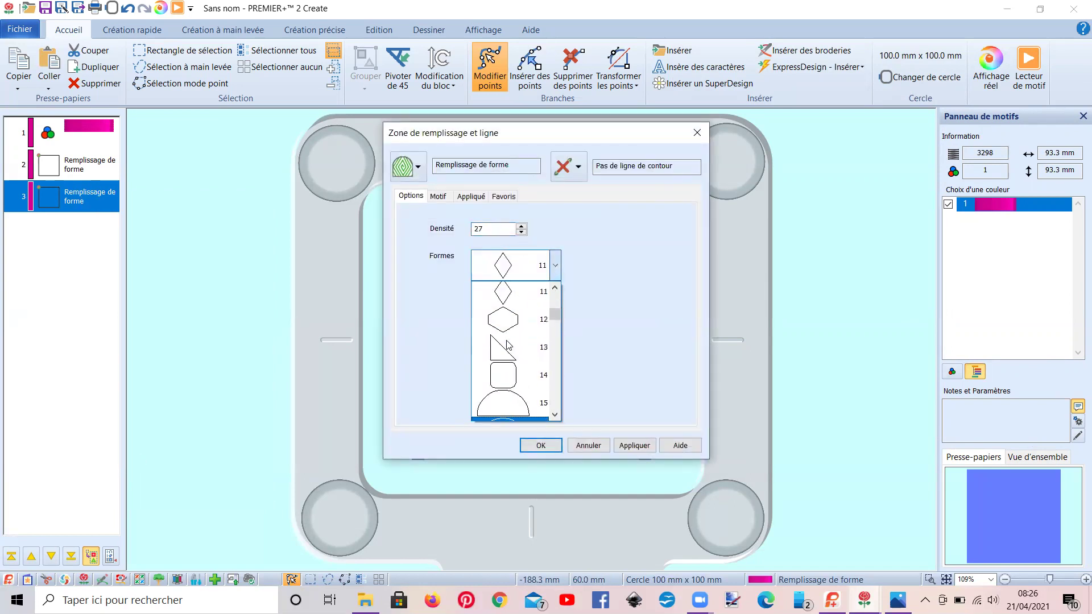
pyautogui.click(511, 311)
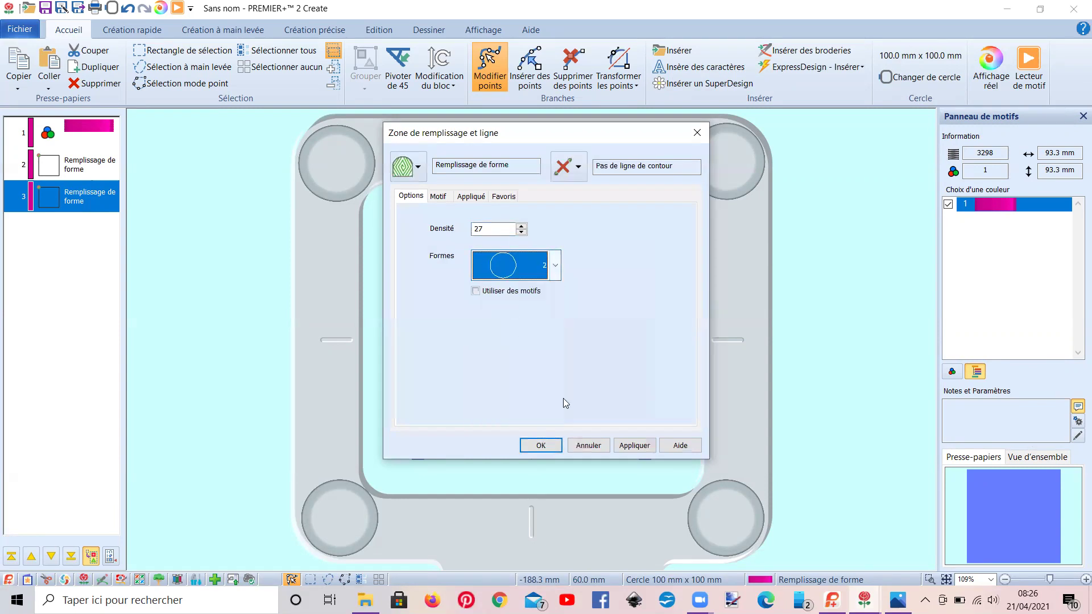
pyautogui.click(635, 445)
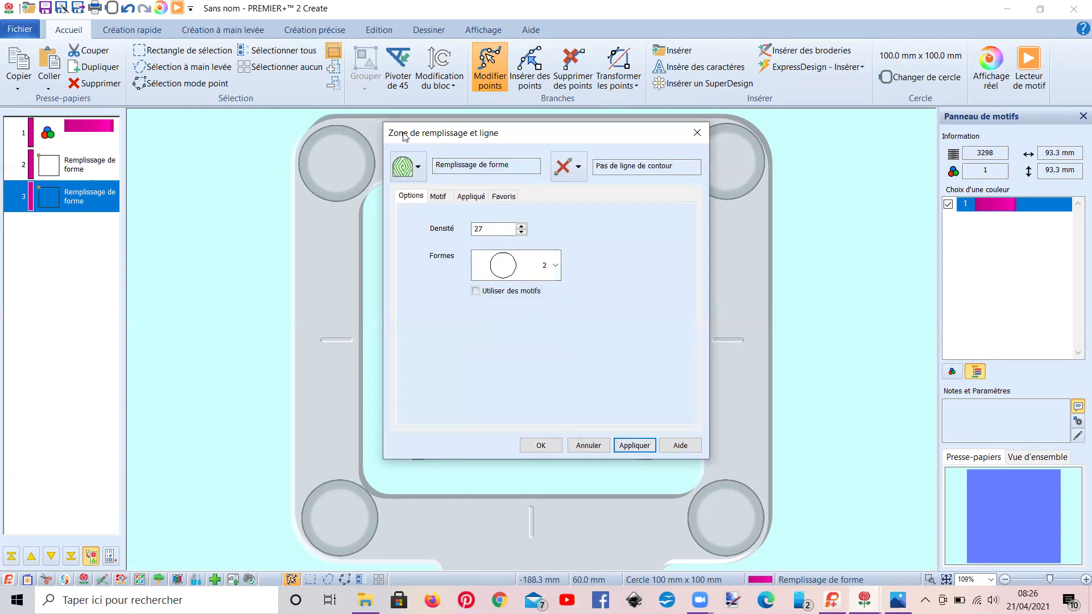
pyautogui.moveTo(405, 137); pyautogui.dragTo(709, 122)
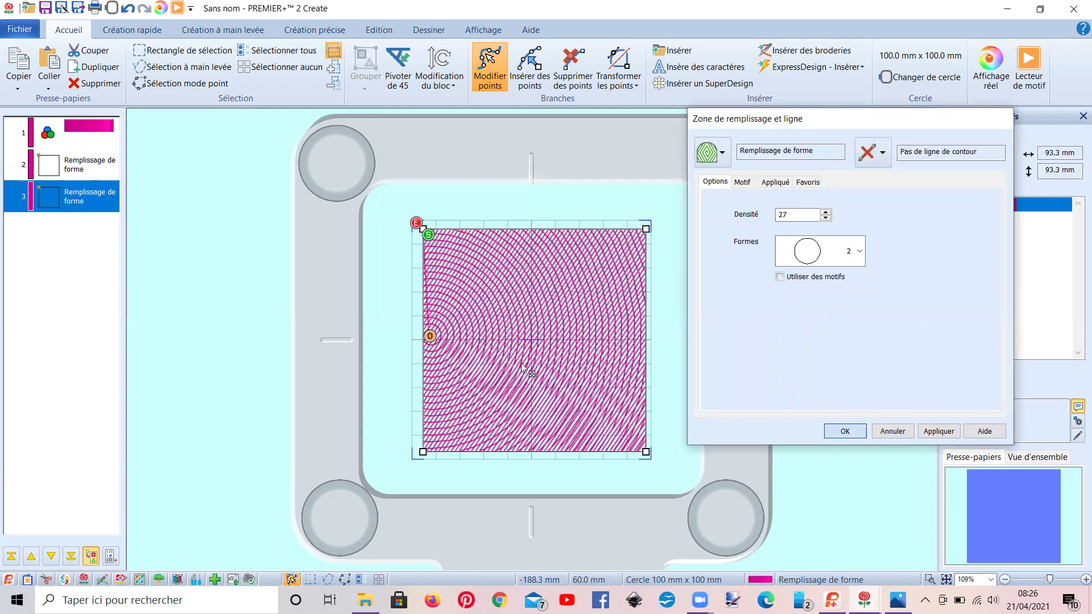
pyautogui.press('Return')
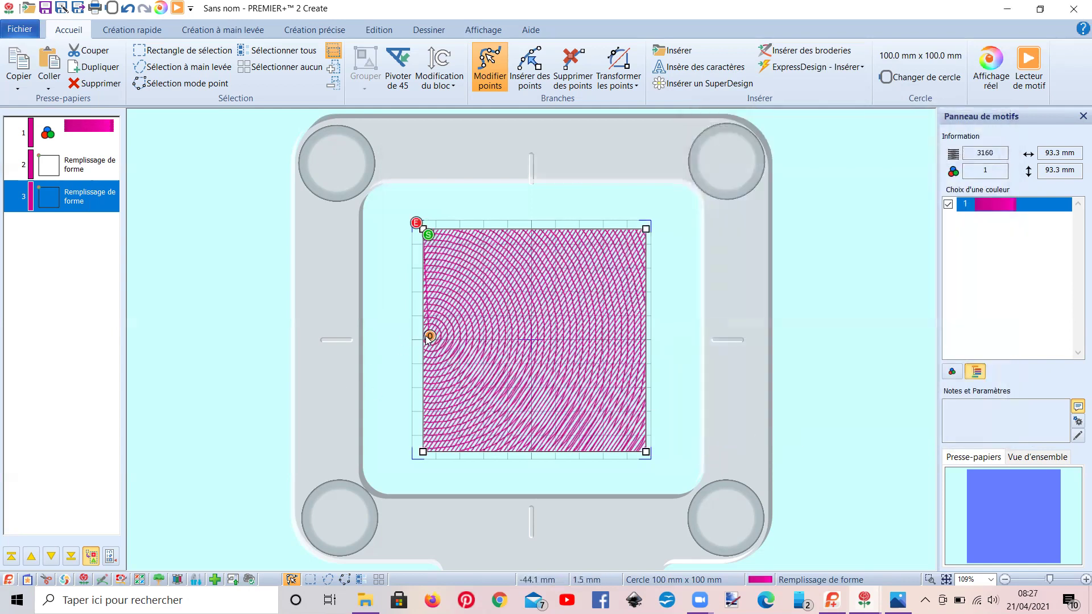
pyautogui.moveTo(432, 337); pyautogui.dragTo(620, 296)
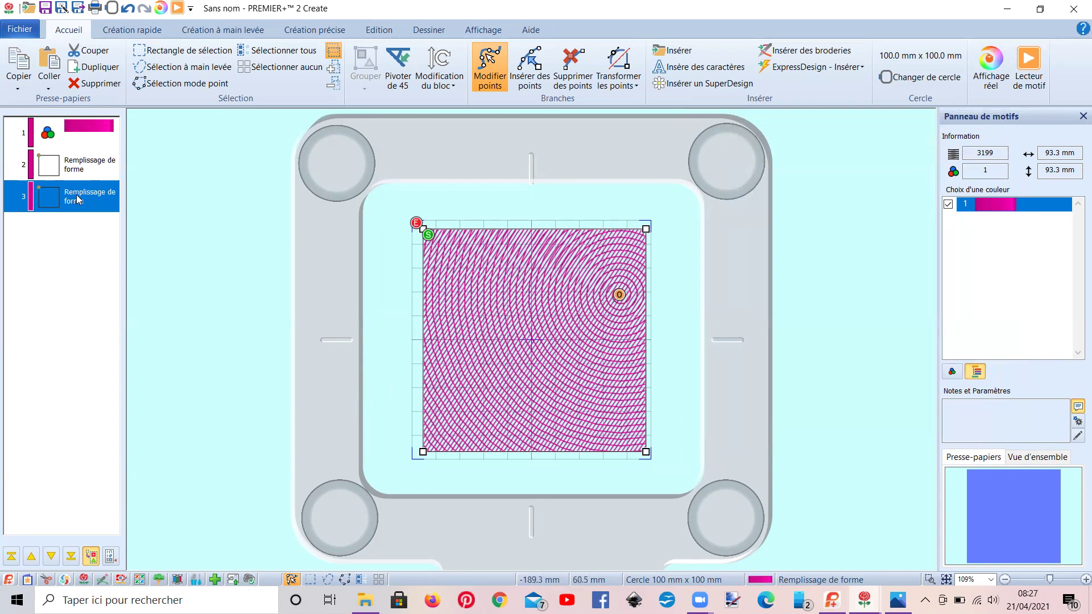
# Delete the pasted copy and change the remaining square's fill to Remplissage standard with a Dégradé unicolore.
pyautogui.press('Delete')
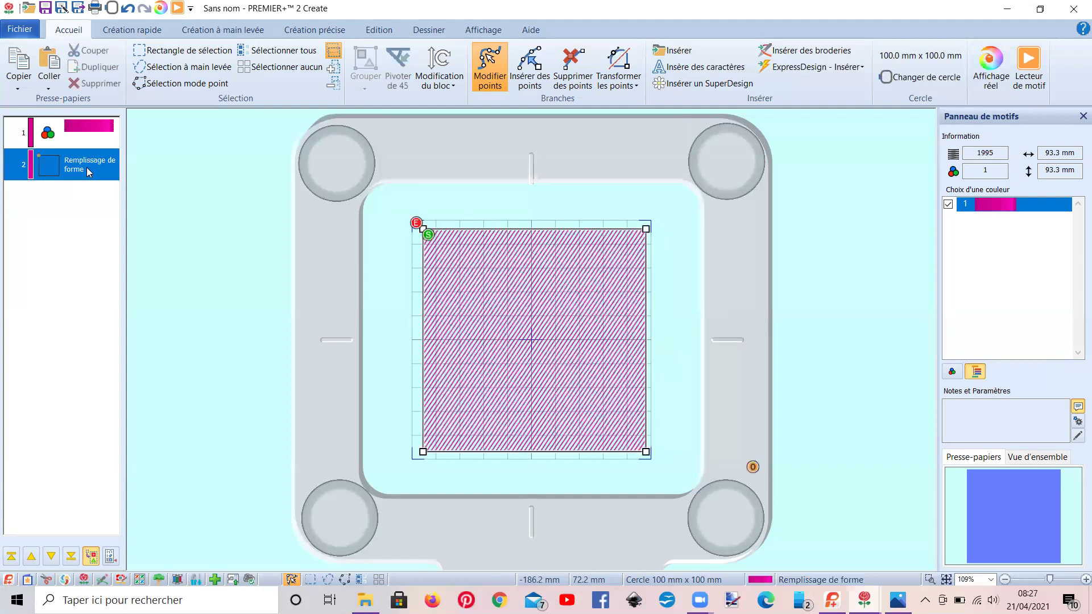
pyautogui.rightClick(88, 171)
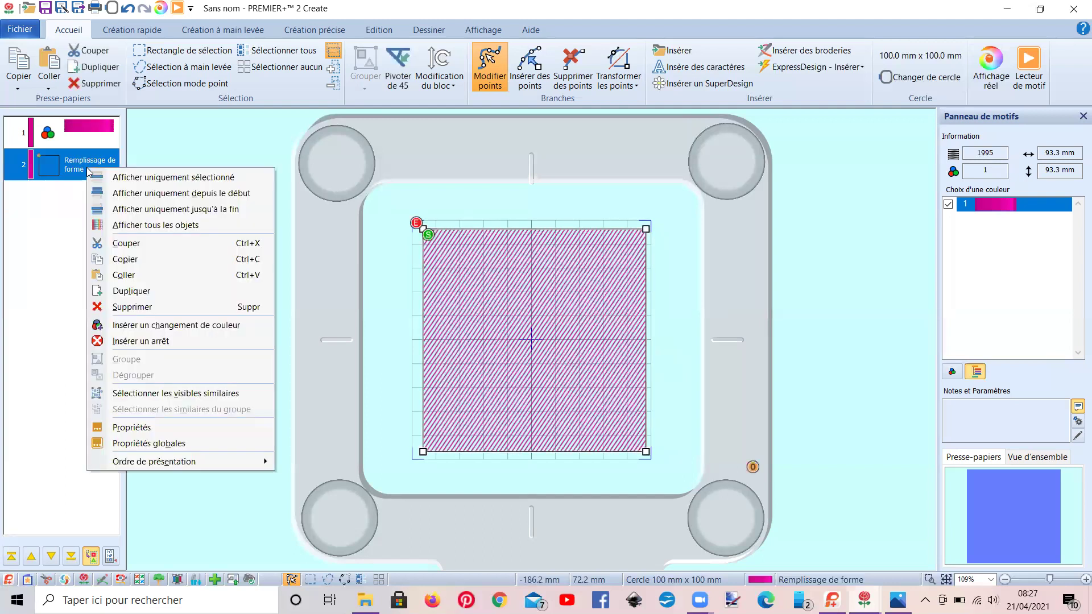
pyautogui.click(131, 428)
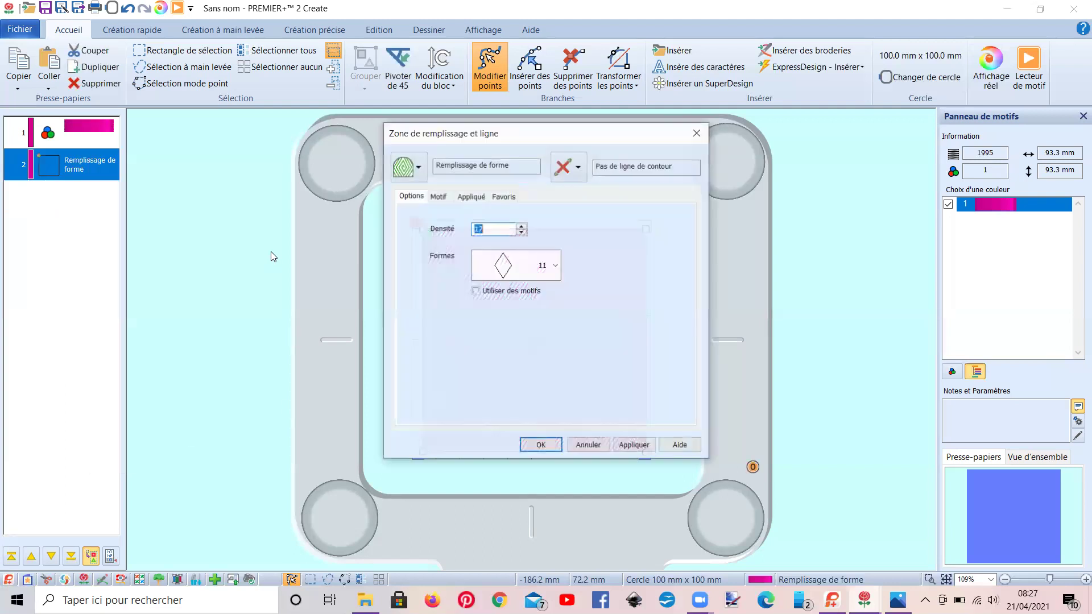
pyautogui.click(419, 168)
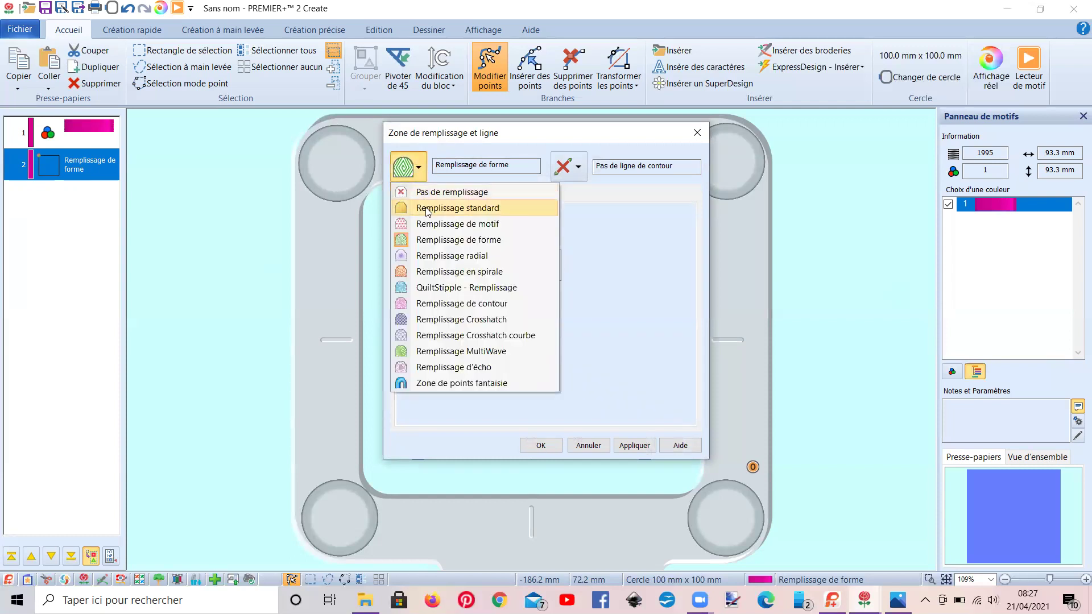
pyautogui.click(428, 209)
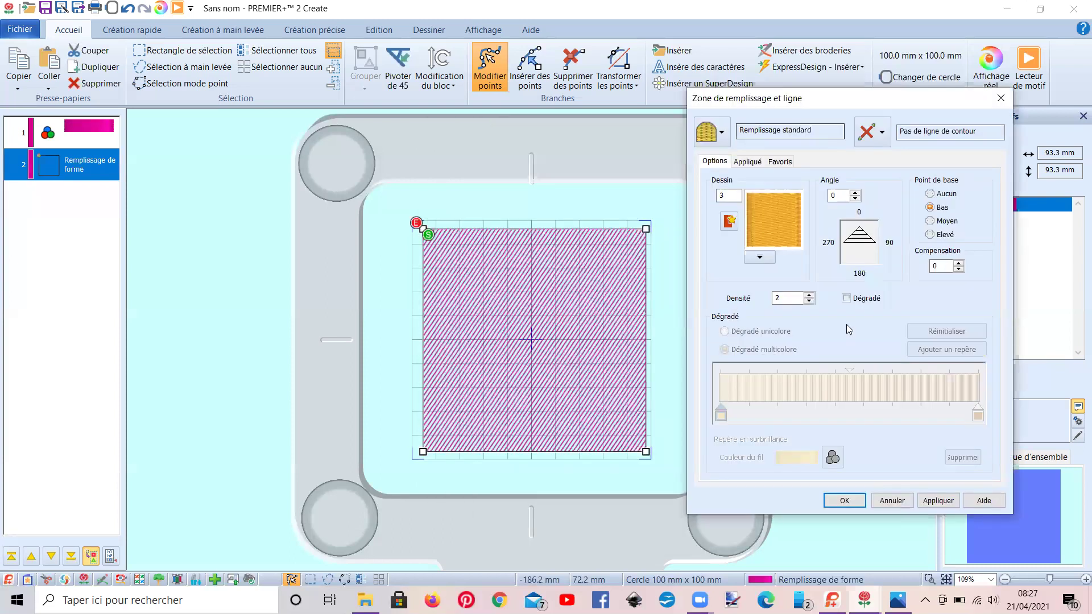
pyautogui.click(846, 299)
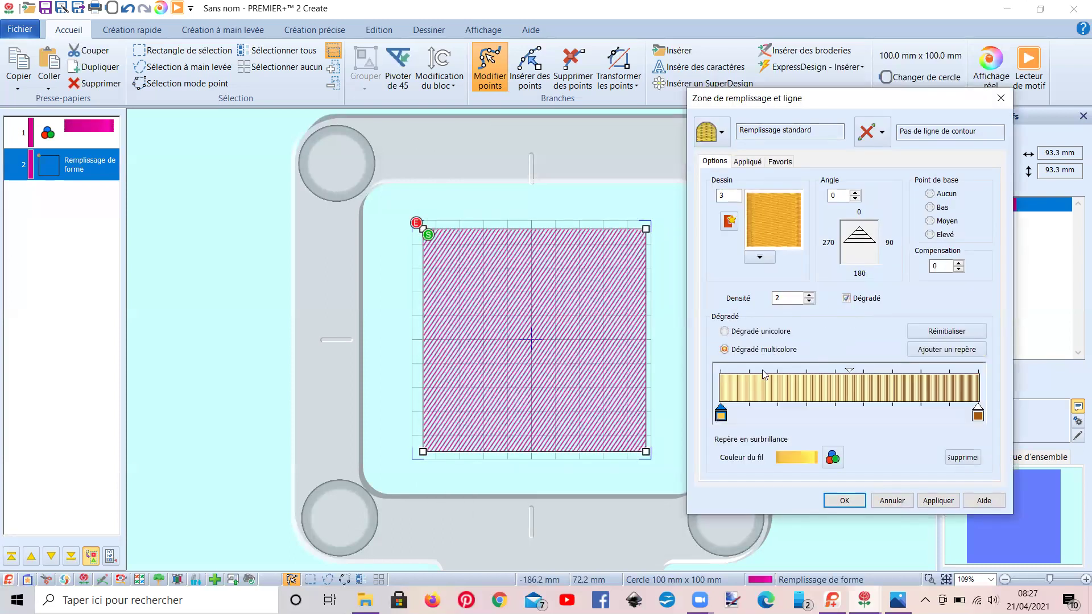
pyautogui.click(725, 332)
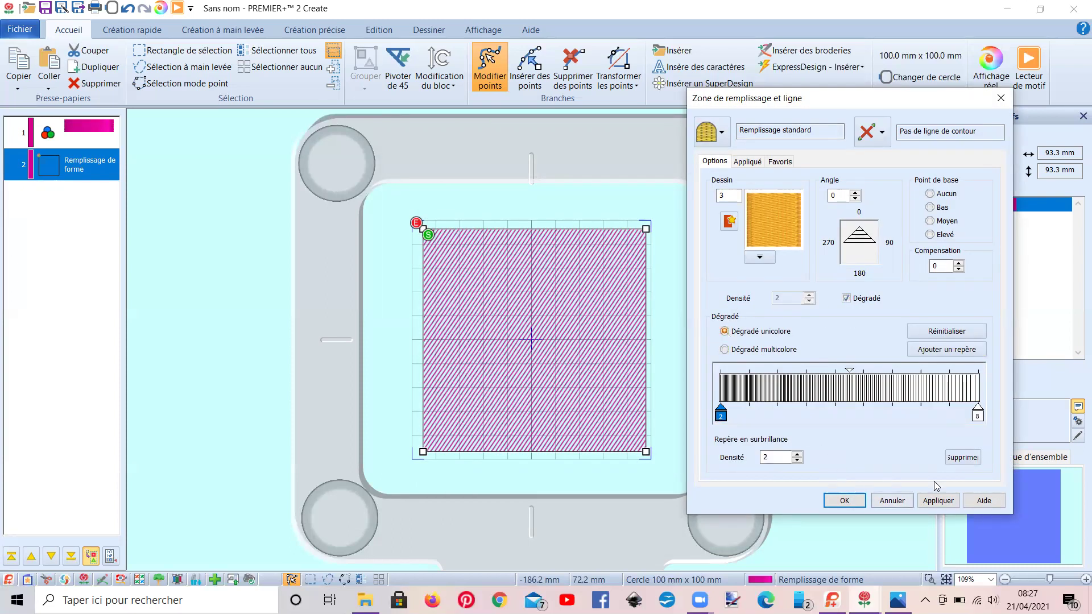
pyautogui.click(938, 500)
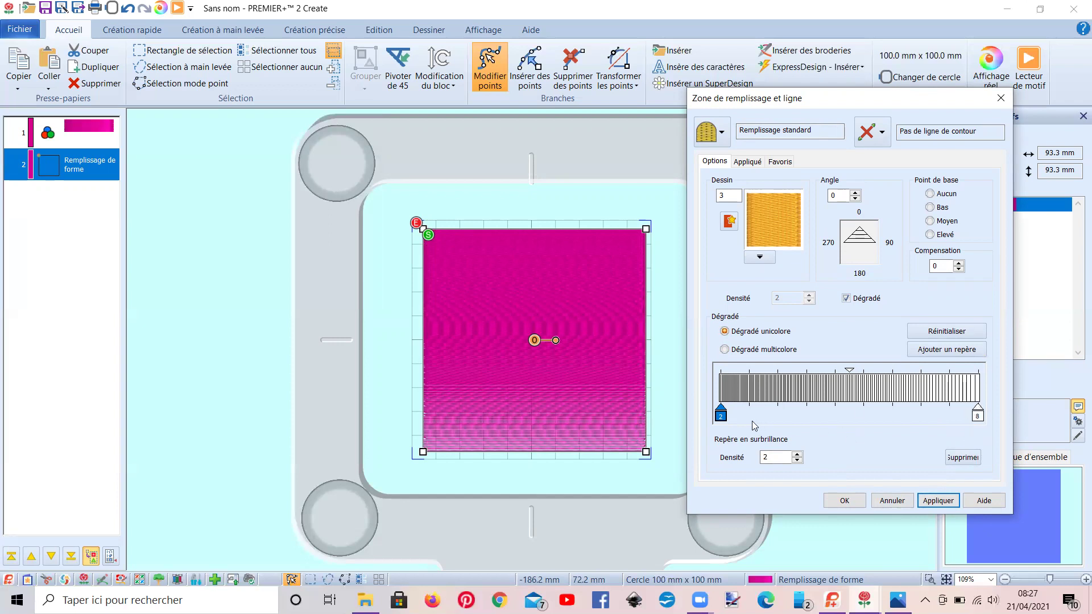
# Set the gradient's first marker to density 10 and move both end markers inward along the gradient bar.
pyautogui.click(798, 455)
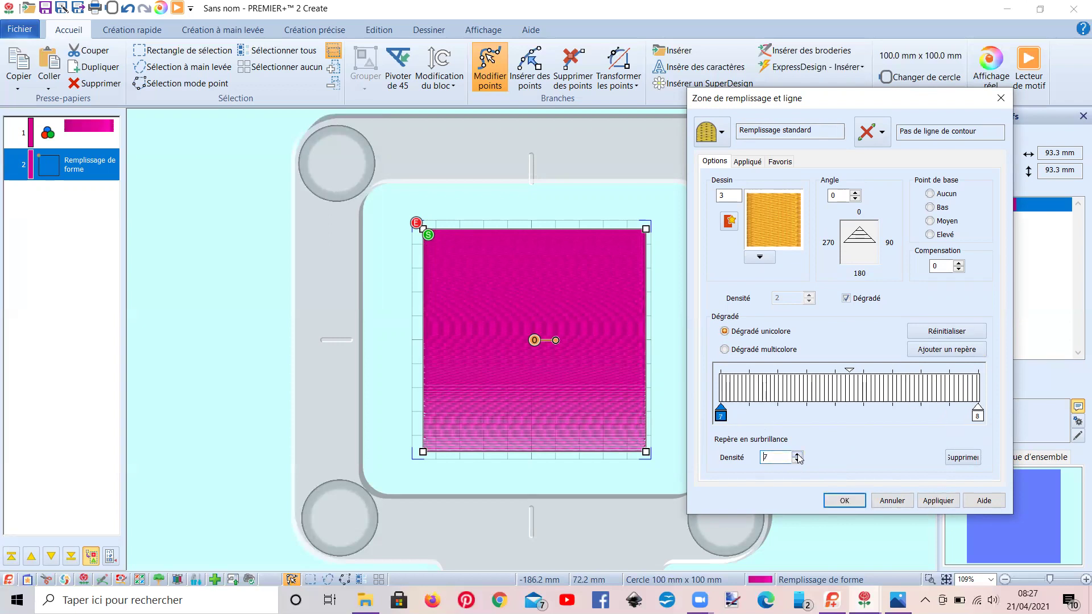
pyautogui.click(930, 502)
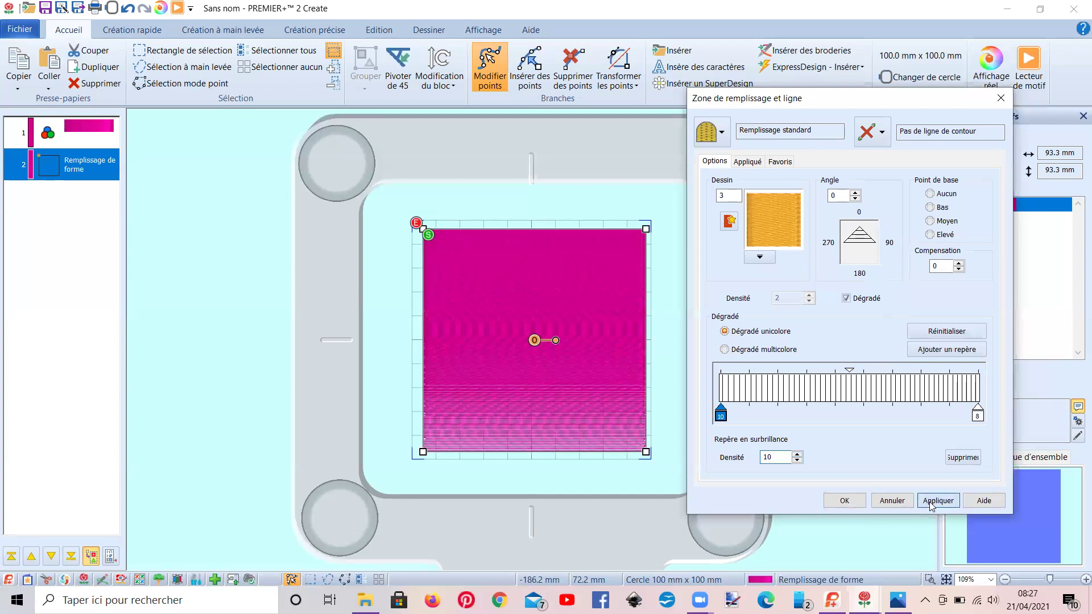
pyautogui.moveTo(728, 419); pyautogui.dragTo(764, 417)
pyautogui.moveTo(980, 415); pyautogui.dragTo(885, 423)
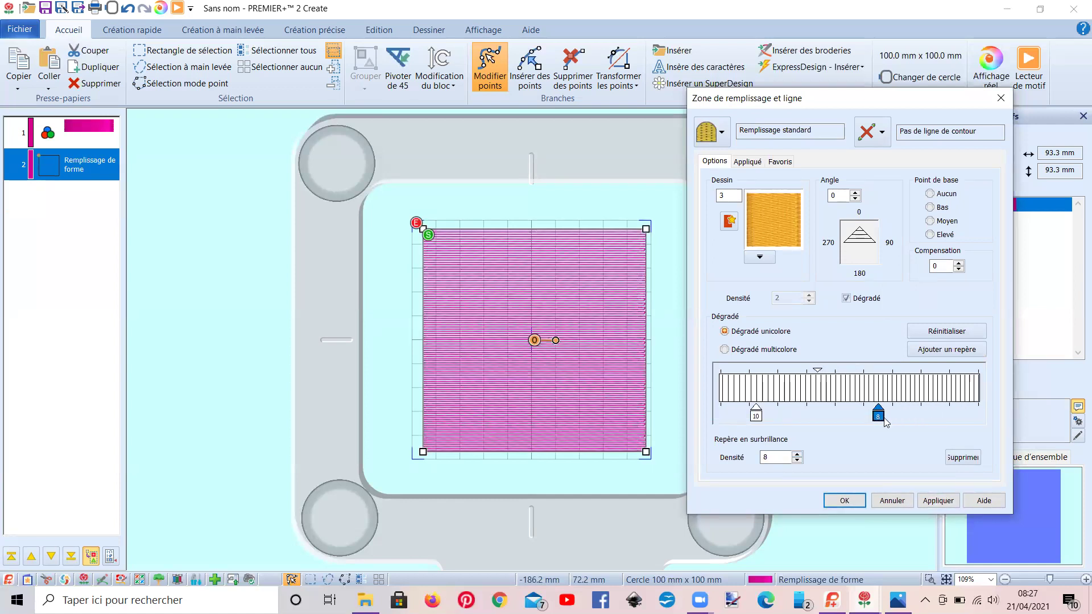
pyautogui.click(938, 501)
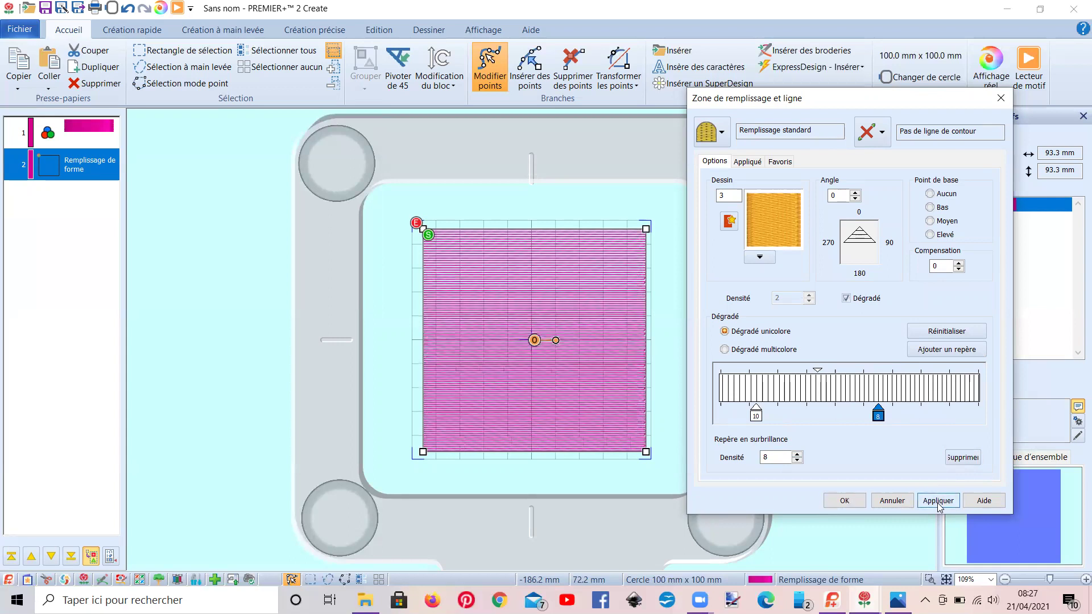
# Add a gradient marker between the two existing ones and set its density to 24.
pyautogui.click(923, 351)
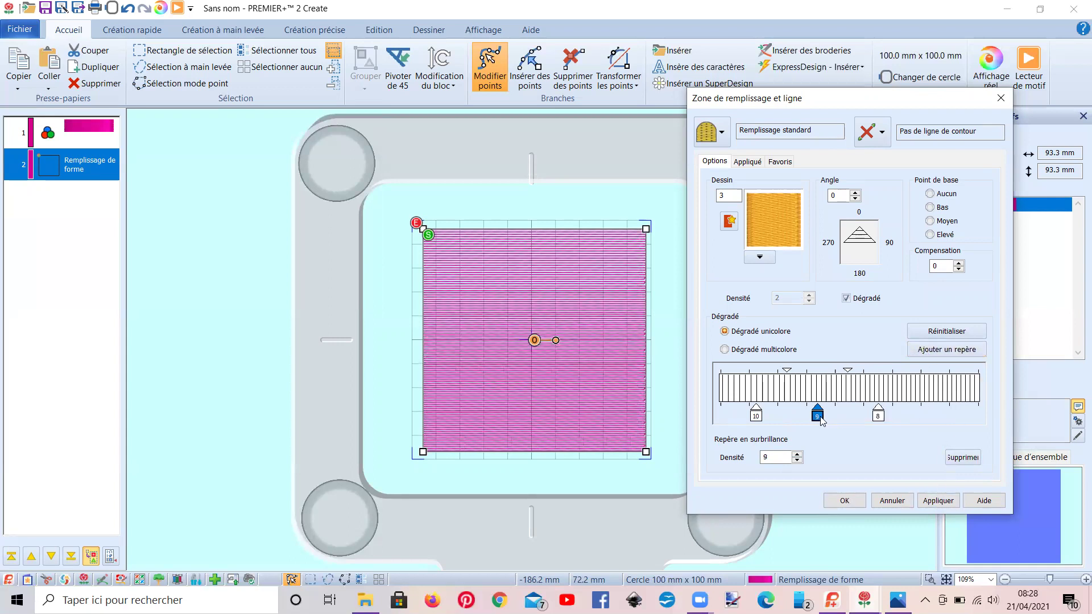
pyautogui.click(938, 501)
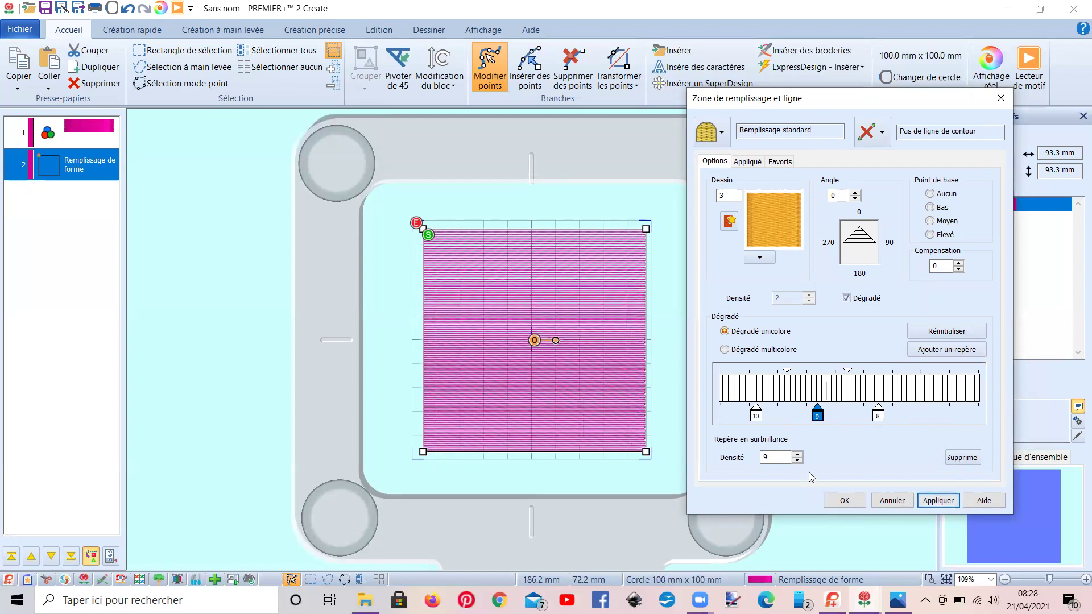
pyautogui.click(798, 455)
pyautogui.click(798, 455)
pyautogui.click(797, 455)
pyautogui.click(929, 501)
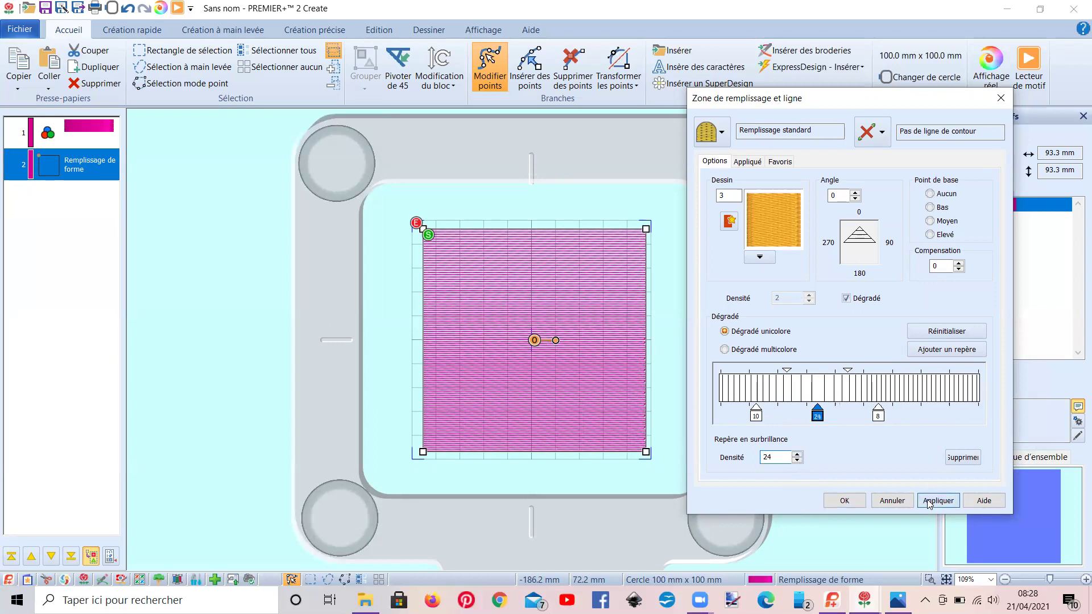
# Add another gradient marker, place it beyond the density 8 marker near the end of the bar, and accept the fill settings.
pyautogui.click(933, 351)
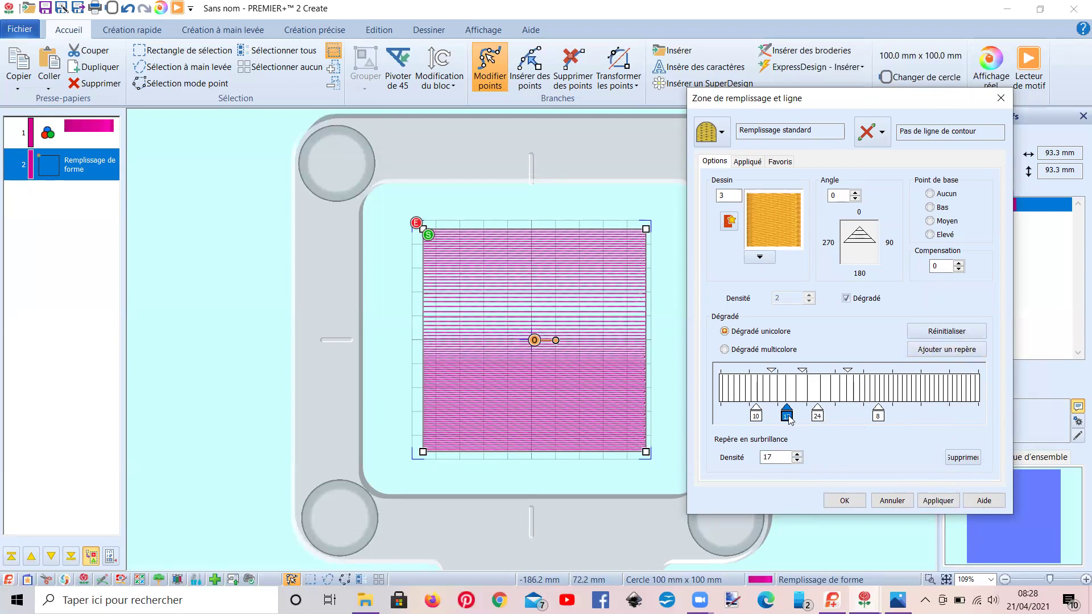
pyautogui.moveTo(789, 420); pyautogui.dragTo(960, 424)
pyautogui.click(940, 500)
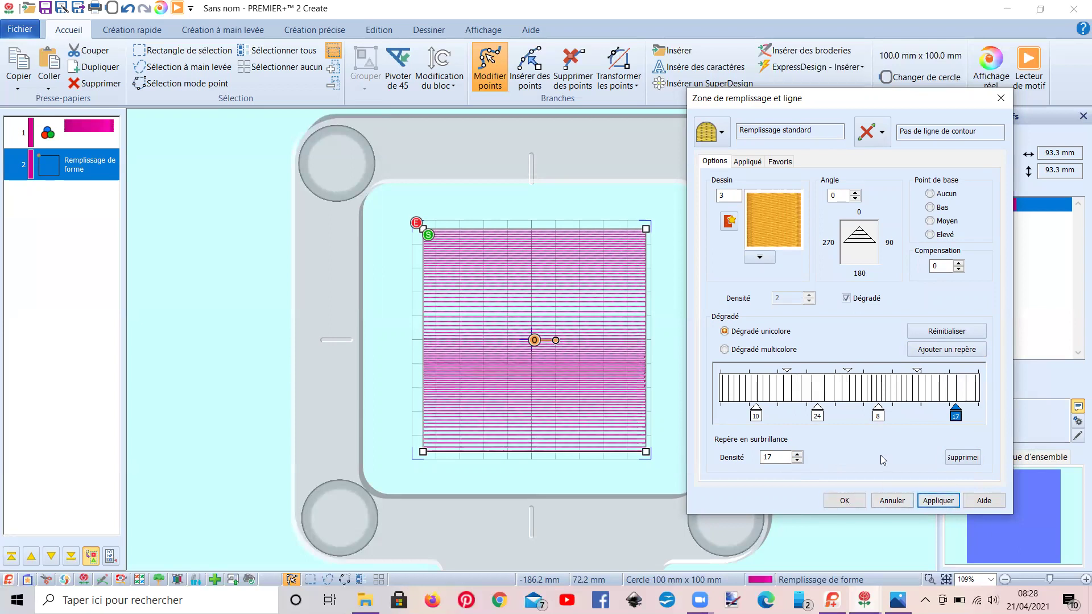
pyautogui.click(846, 501)
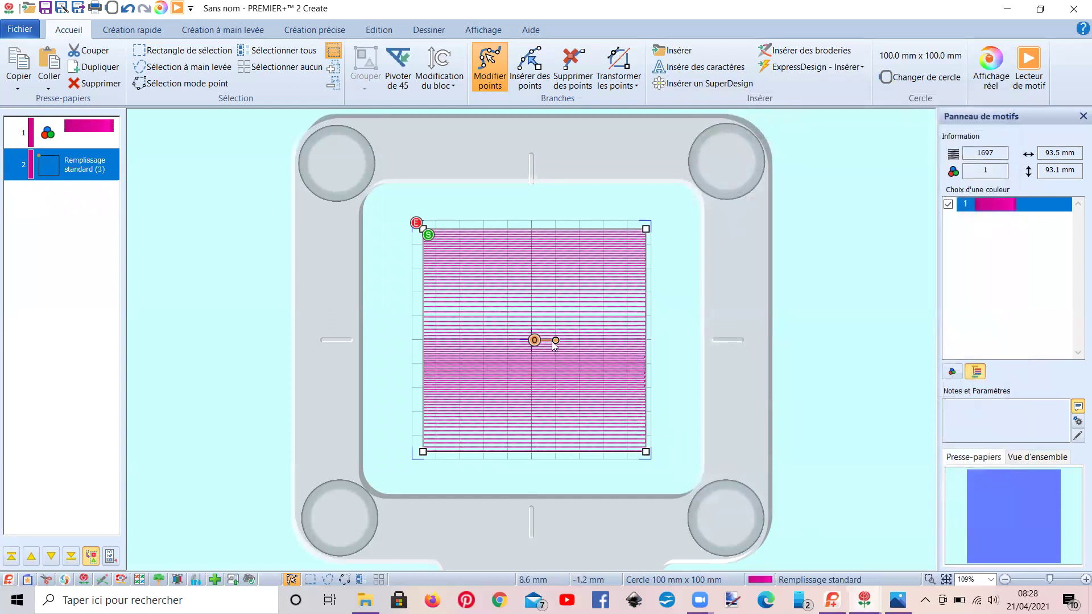
# Rotate the gradient fill to an angle of 39 and delete its density 8 marker.
pyautogui.moveTo(560, 345); pyautogui.dragTo(578, 383)
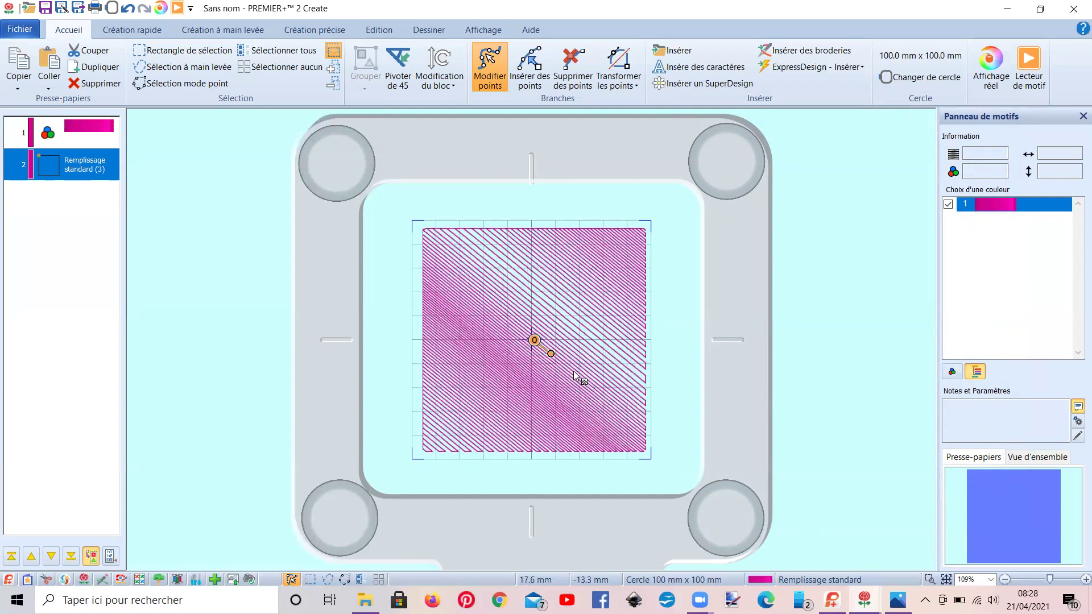
pyautogui.doubleClick(590, 334)
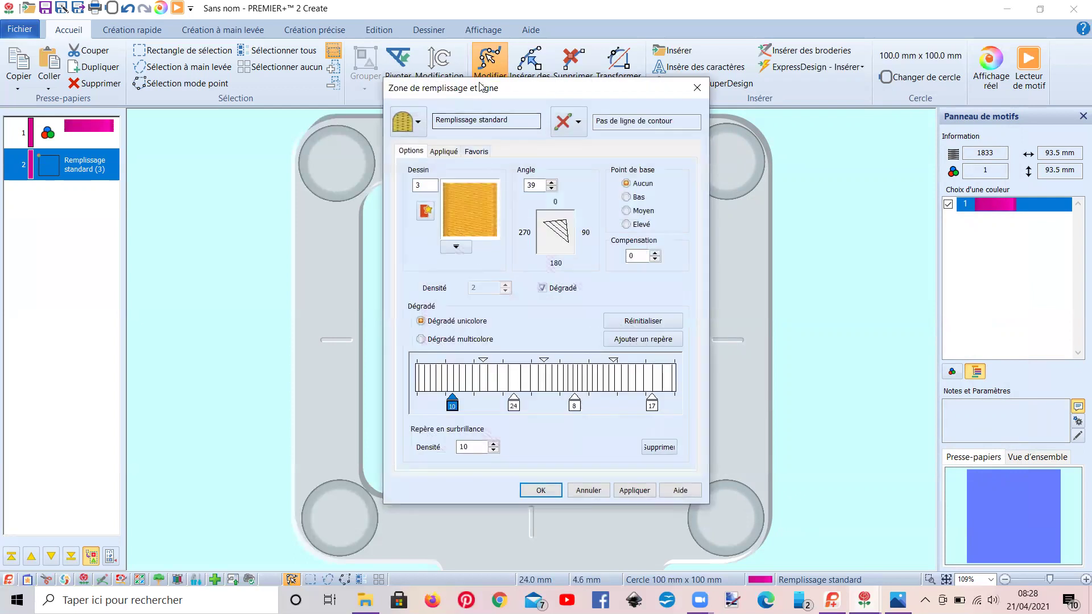
pyautogui.moveTo(480, 87); pyautogui.dragTo(817, 30)
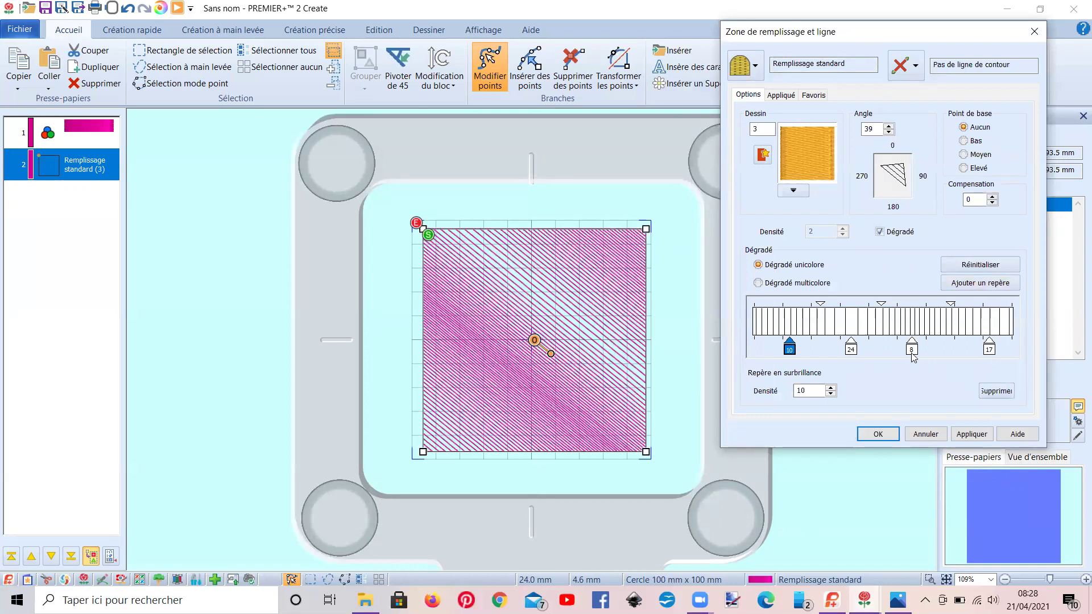
pyautogui.click(912, 350)
pyautogui.click(997, 391)
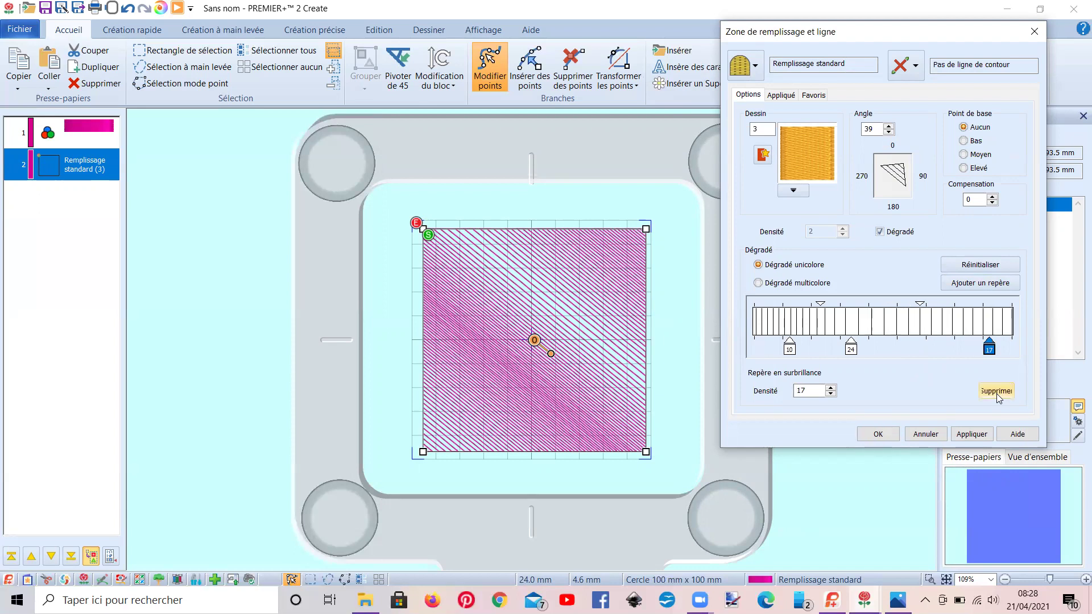
pyautogui.click(984, 436)
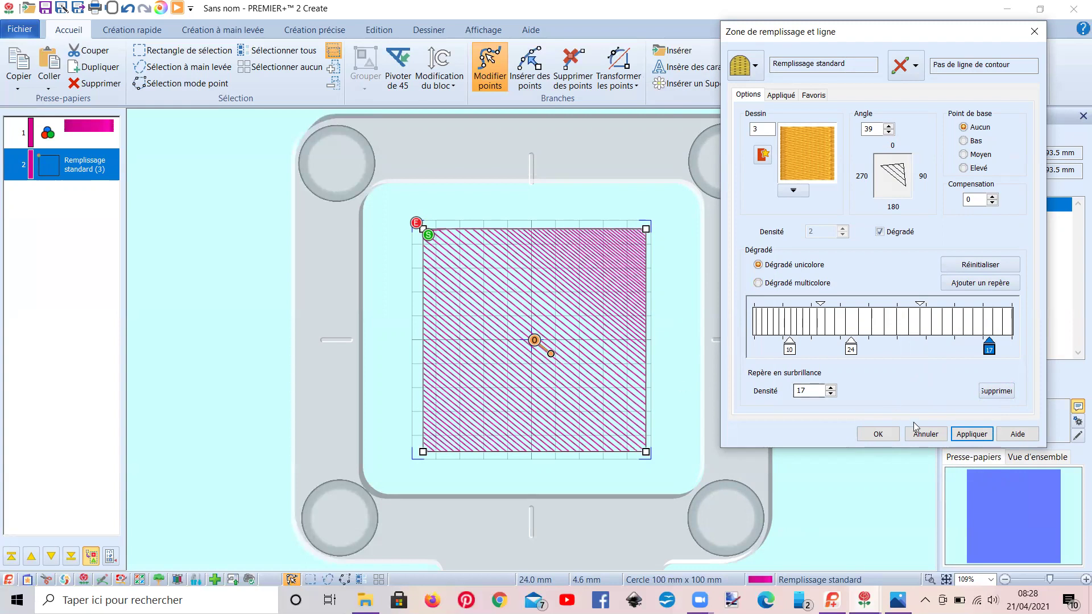
pyautogui.click(887, 434)
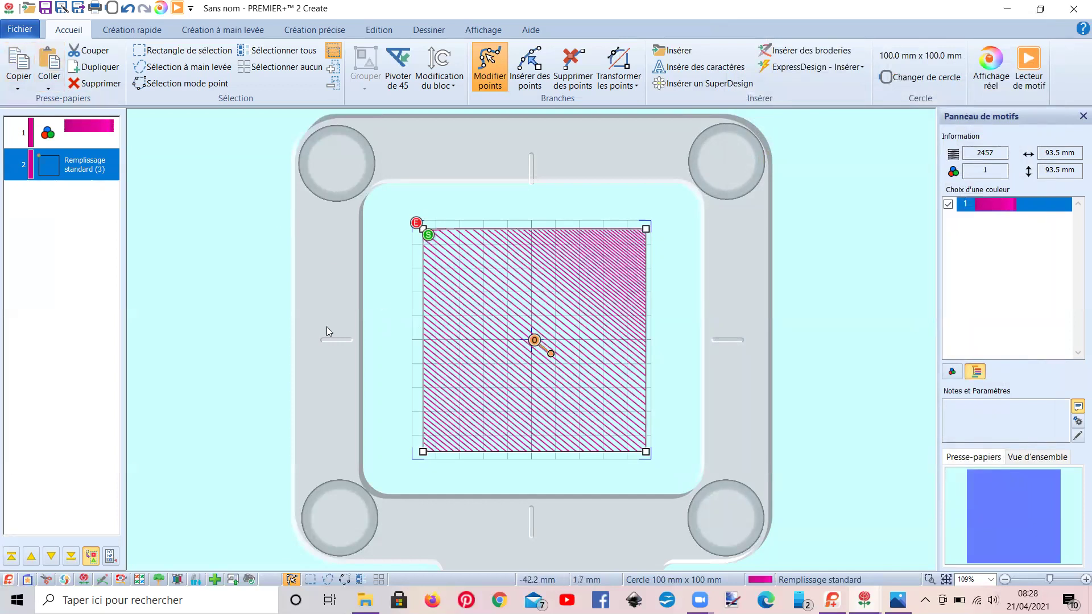
# Paste another copy of the gradient fill, set its first gradient marker to density 17, and apply it.
pyautogui.hotkey('ctrl', 'v')
pyautogui.rightClick(50, 199)
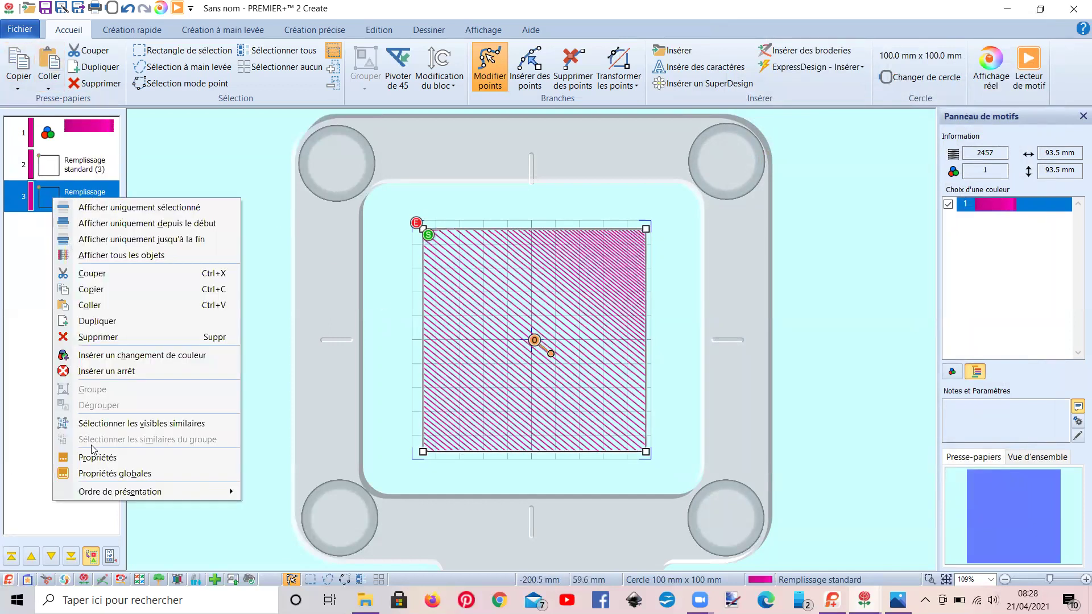
pyautogui.click(108, 462)
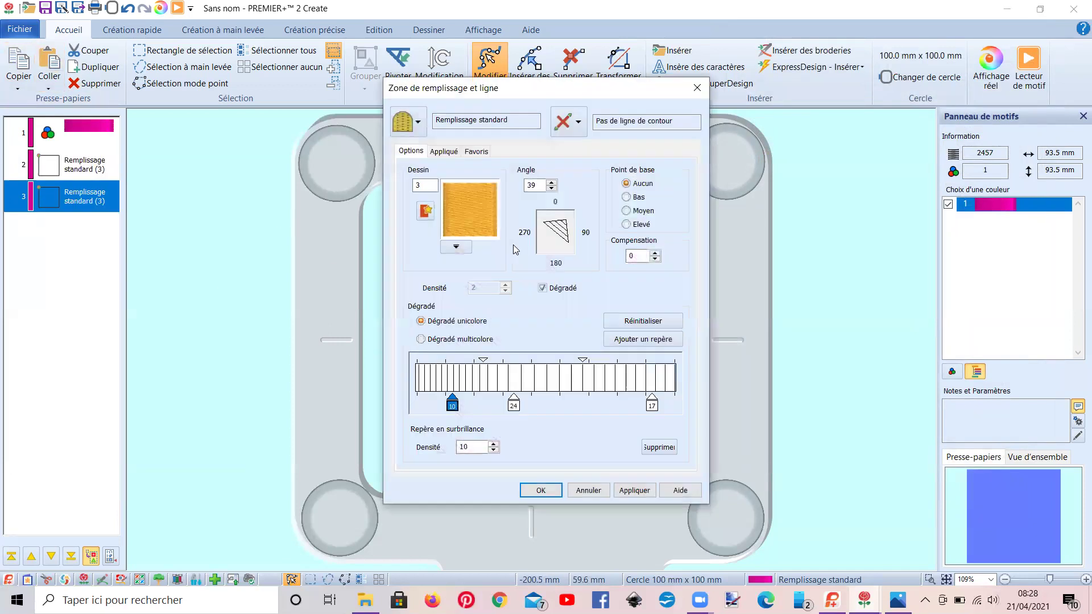
pyautogui.moveTo(432, 97)
pyautogui.mouseDown()
pyautogui.moveTo(495, 121)
pyautogui.moveTo(770, 121)
pyautogui.mouseUp()
pyautogui.click(832, 468)
pyautogui.click(832, 467)
pyautogui.click(832, 467)
pyautogui.click(832, 468)
pyautogui.click(832, 467)
pyautogui.click(832, 467)
pyautogui.click(832, 467)
pyautogui.click(968, 516)
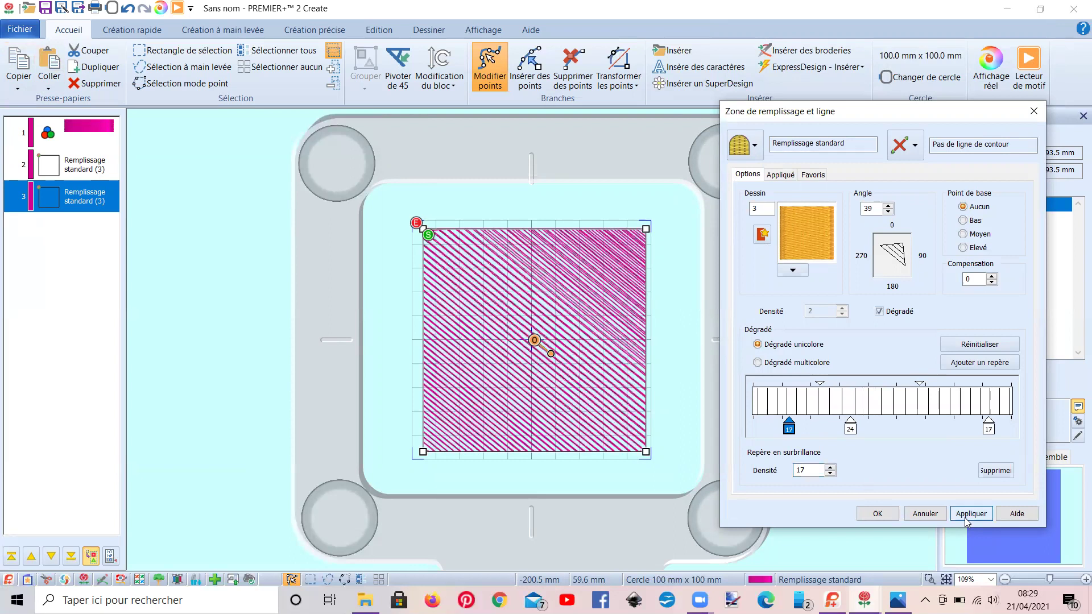
# Set the copy's middle gradient marker to density 31 and apply the change.
pyautogui.click(850, 428)
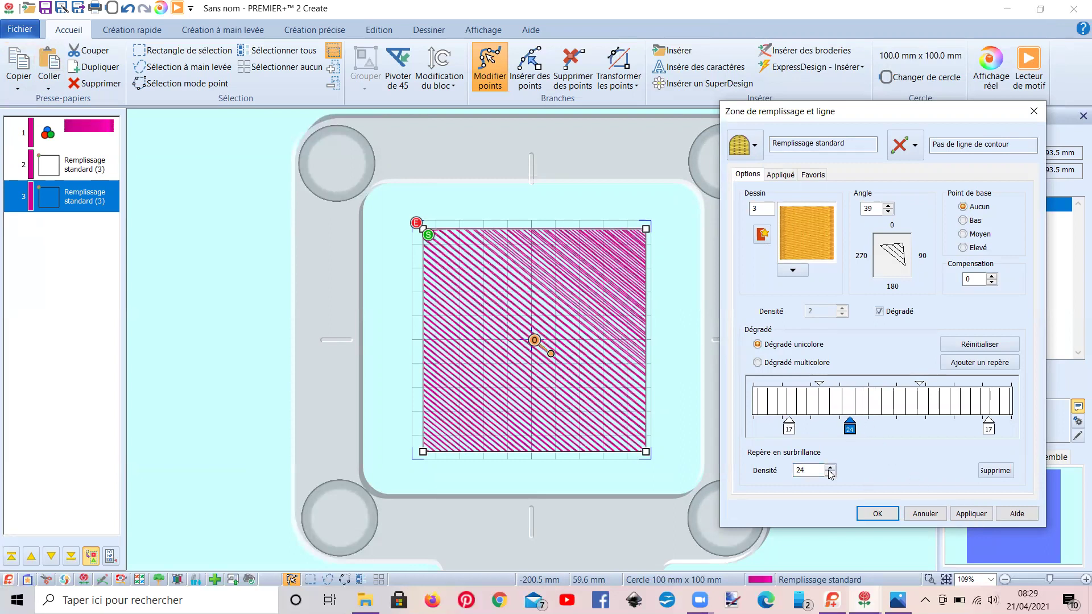
pyautogui.click(832, 468)
pyautogui.click(832, 468)
pyautogui.click(832, 469)
pyautogui.click(831, 468)
pyautogui.click(832, 469)
pyautogui.click(832, 468)
pyautogui.click(831, 468)
pyautogui.click(970, 515)
pyautogui.click(969, 514)
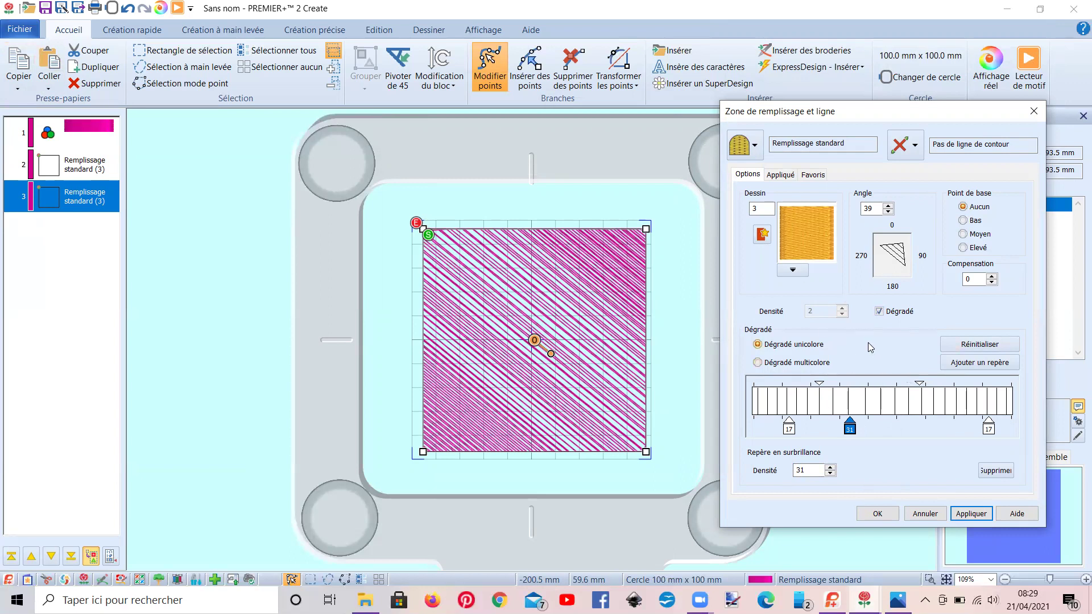
# Apply the copy without its gradient at density 2, and re-enable the gradient as a multicolour one.
pyautogui.click(879, 313)
pyautogui.click(953, 517)
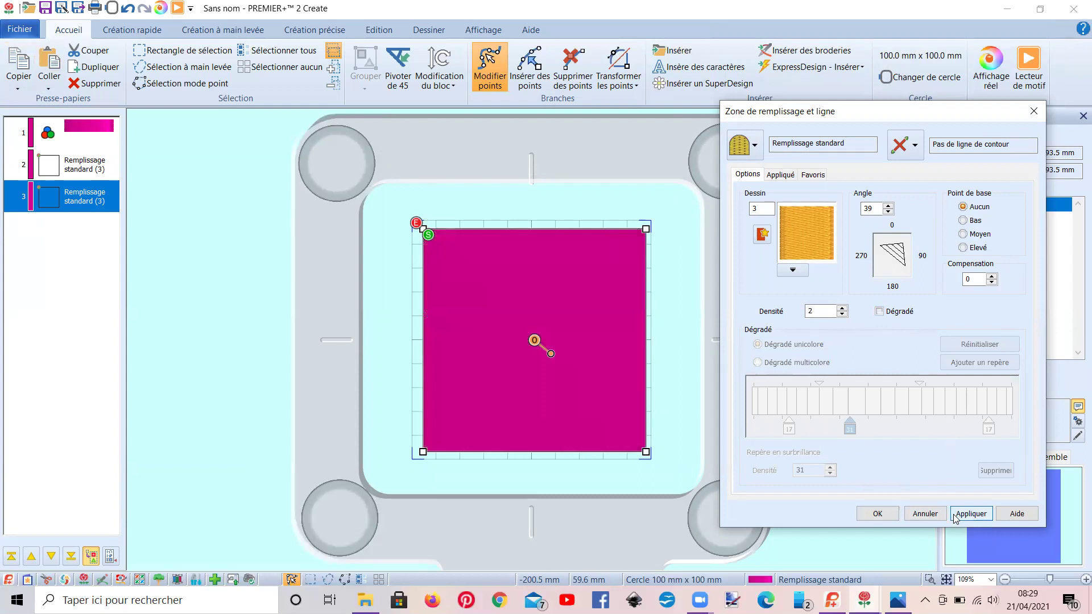
pyautogui.click(879, 312)
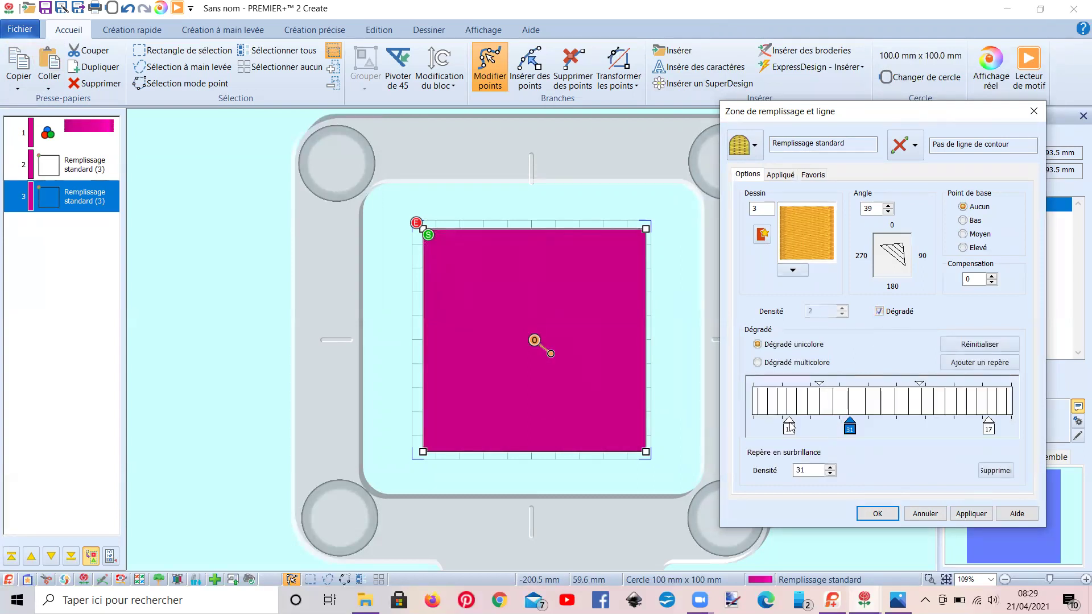
pyautogui.click(758, 363)
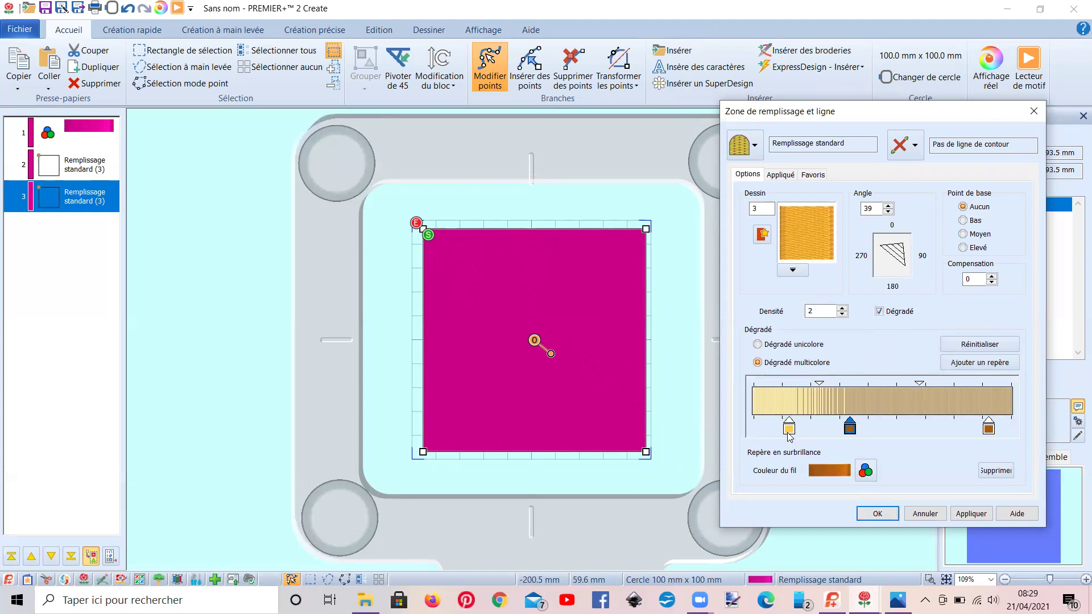
# Set the first gradient marker's thread colour to pale pink, Petal Pink 2501.
pyautogui.click(788, 428)
pyautogui.click(865, 472)
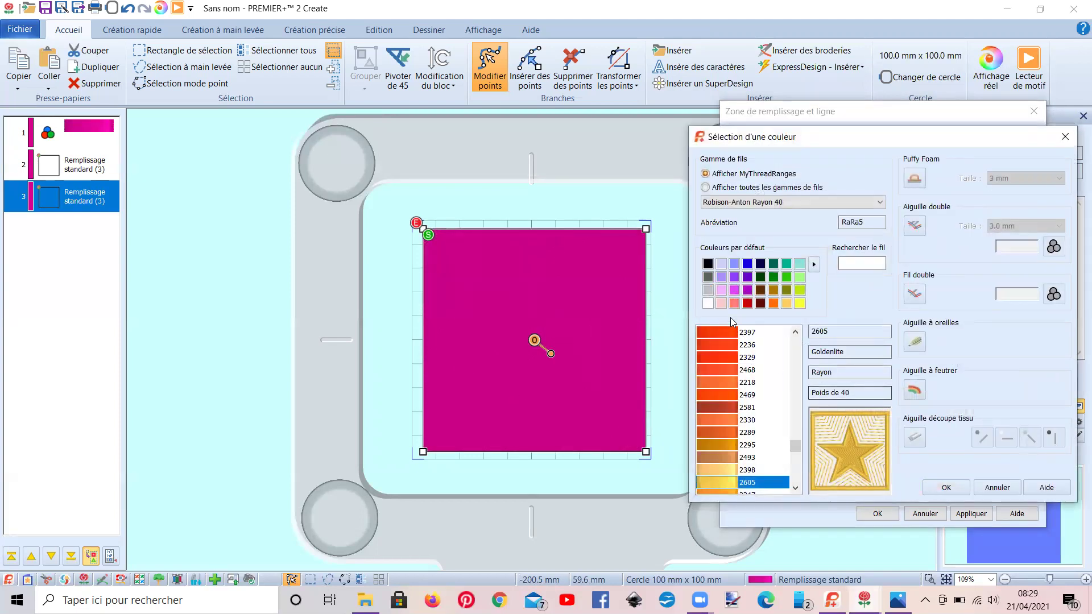
pyautogui.click(722, 304)
pyautogui.click(941, 489)
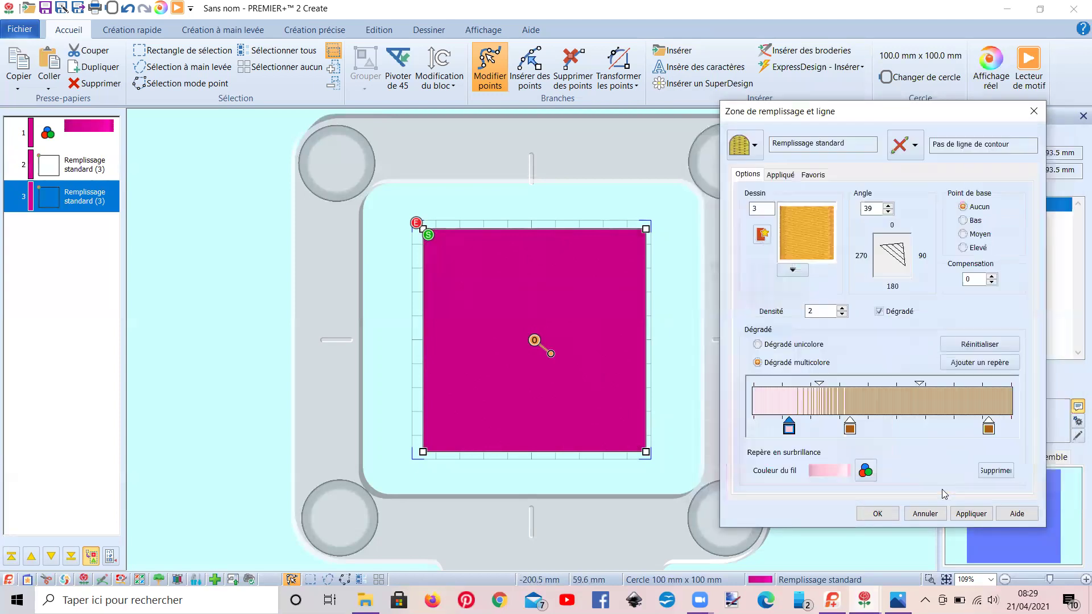
# Set the middle gradient marker's thread colour to magenta, Passion 2291.
pyautogui.click(850, 428)
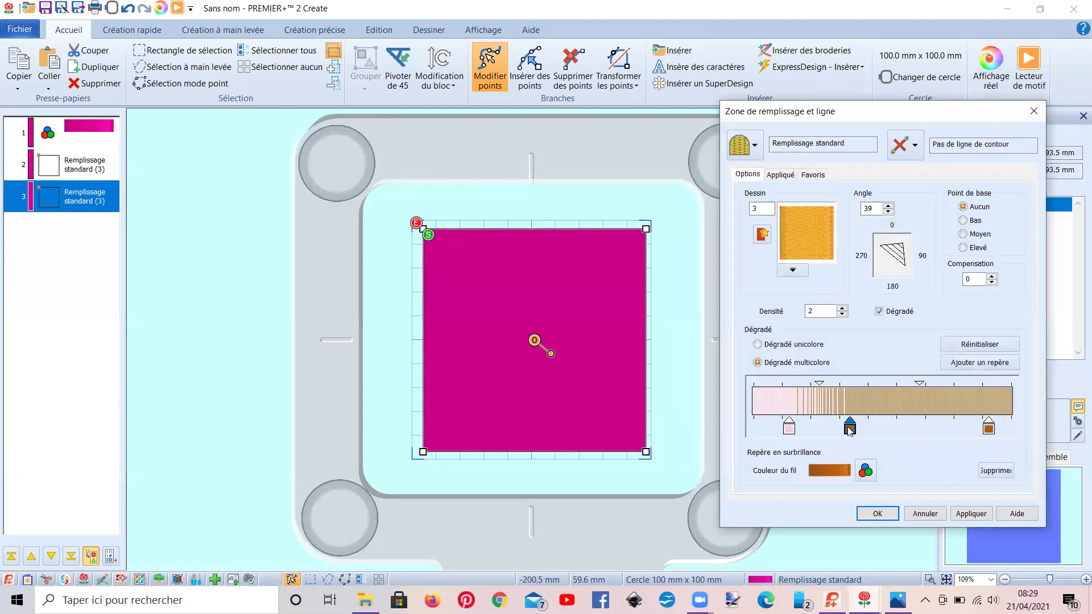
pyautogui.click(866, 470)
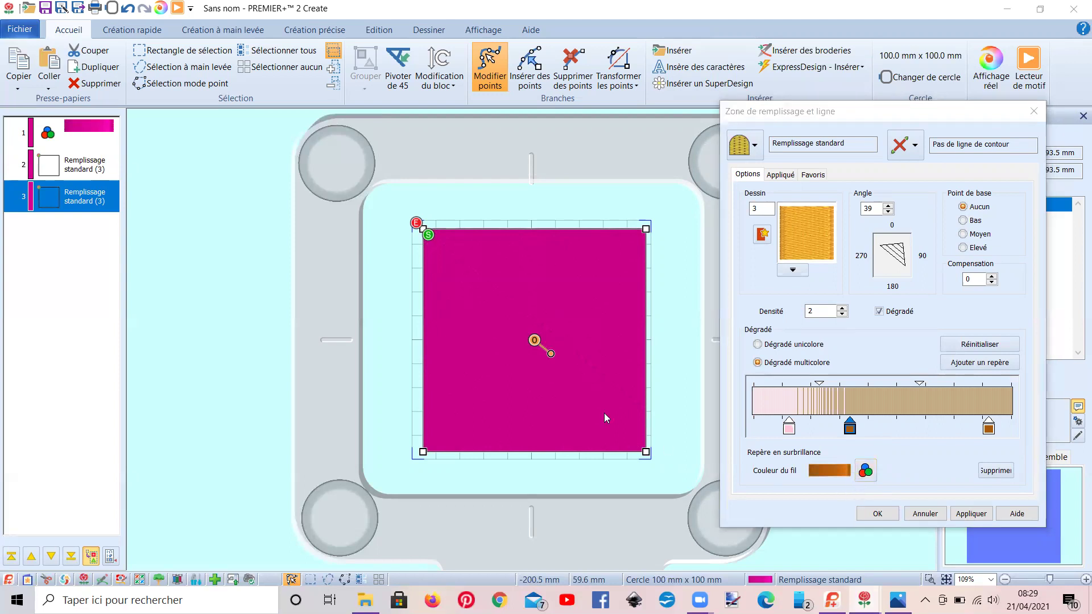
pyautogui.click(747, 290)
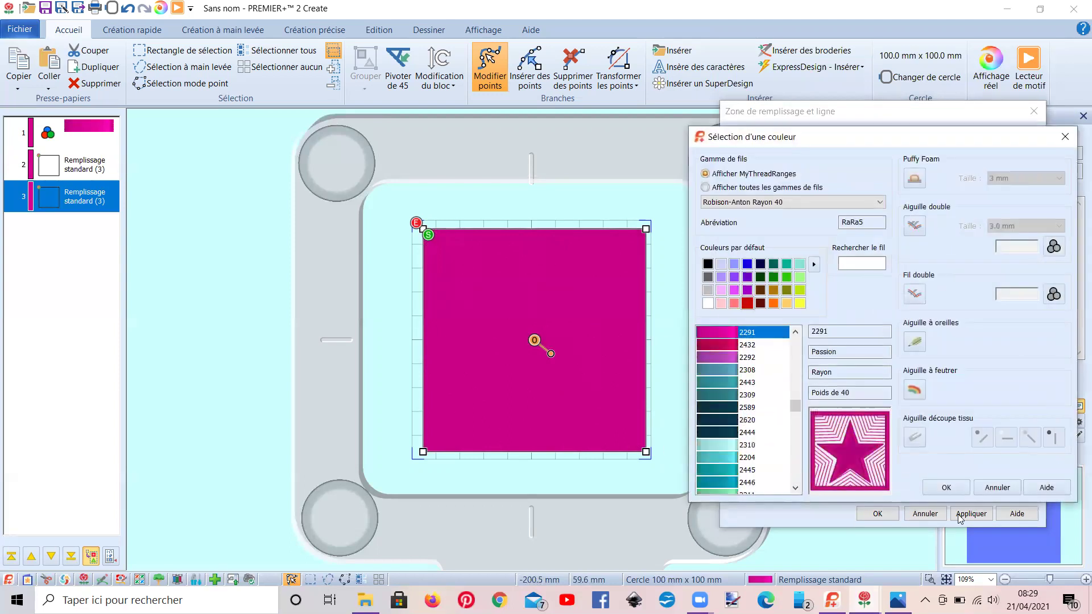
pyautogui.click(945, 487)
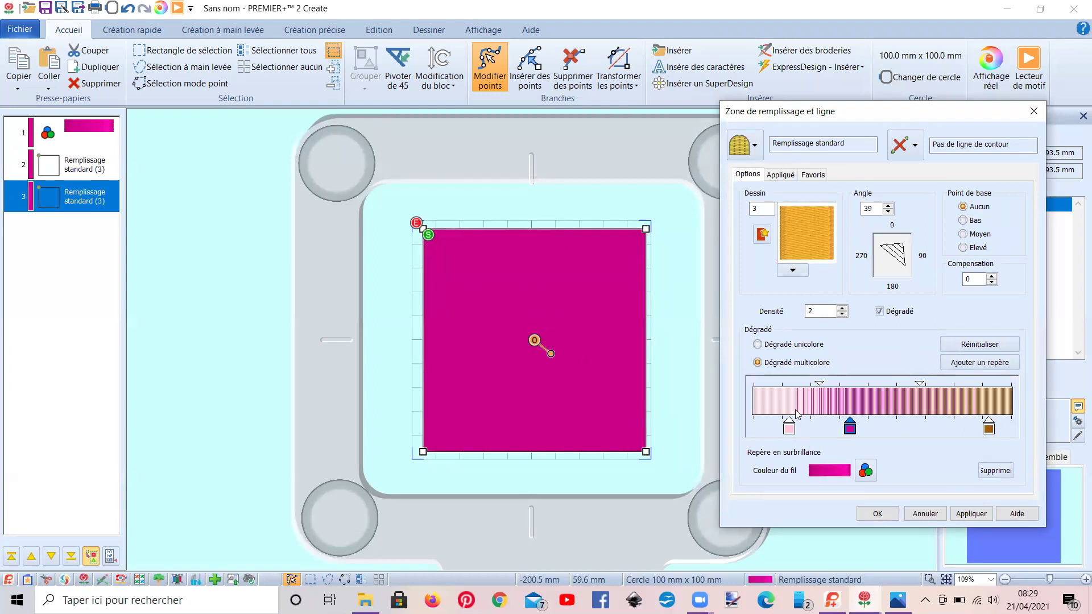
# Look up the first marker's thread number, set the last marker to the same thread 2501, and apply the multicolour gradient.
pyautogui.click(790, 430)
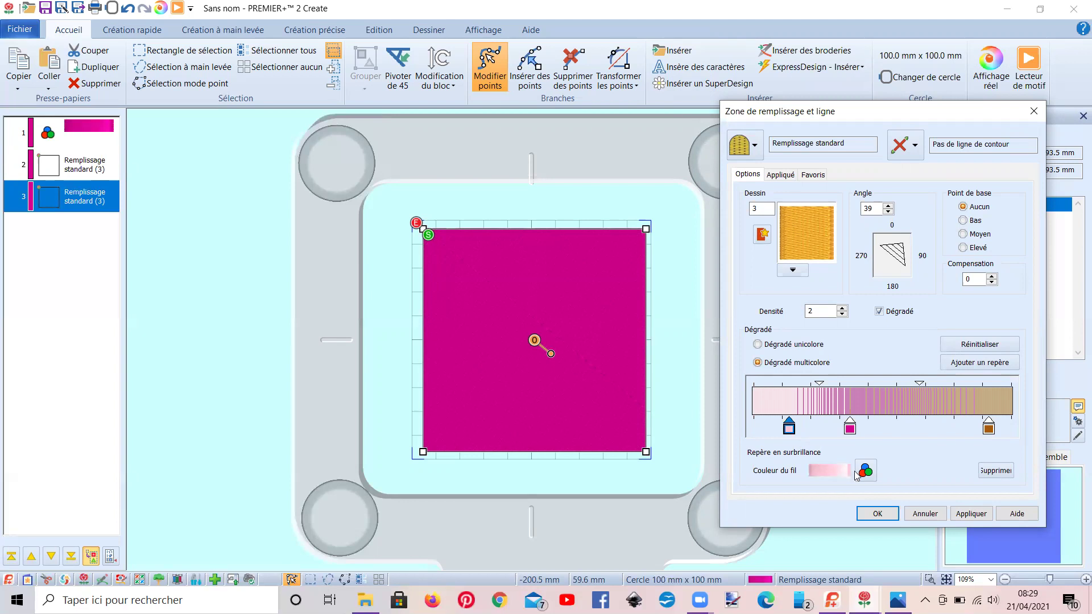
pyautogui.click(865, 470)
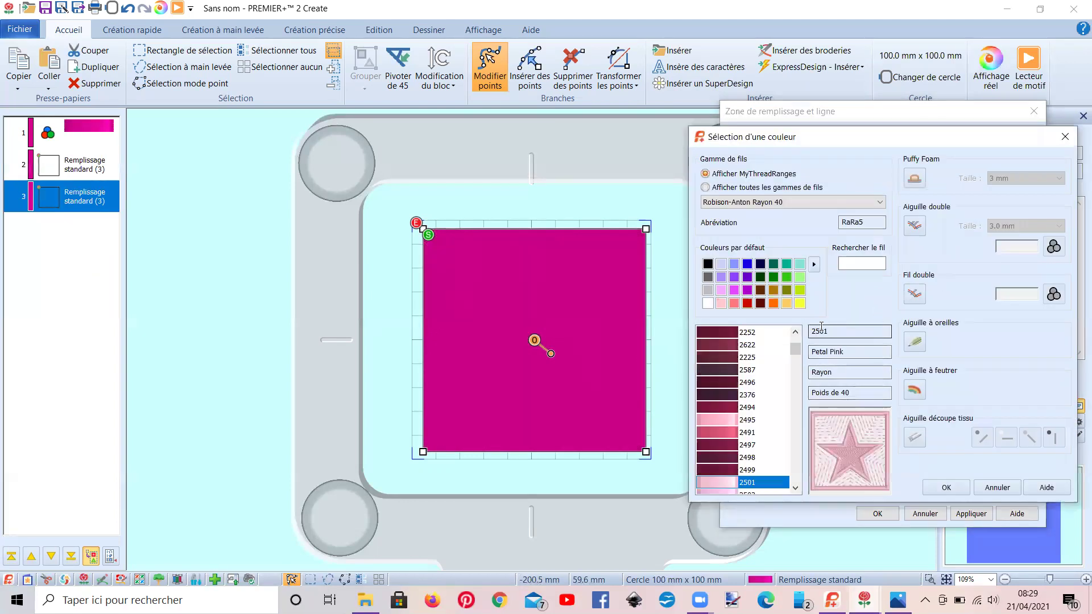
pyautogui.click(1066, 137)
pyautogui.click(989, 428)
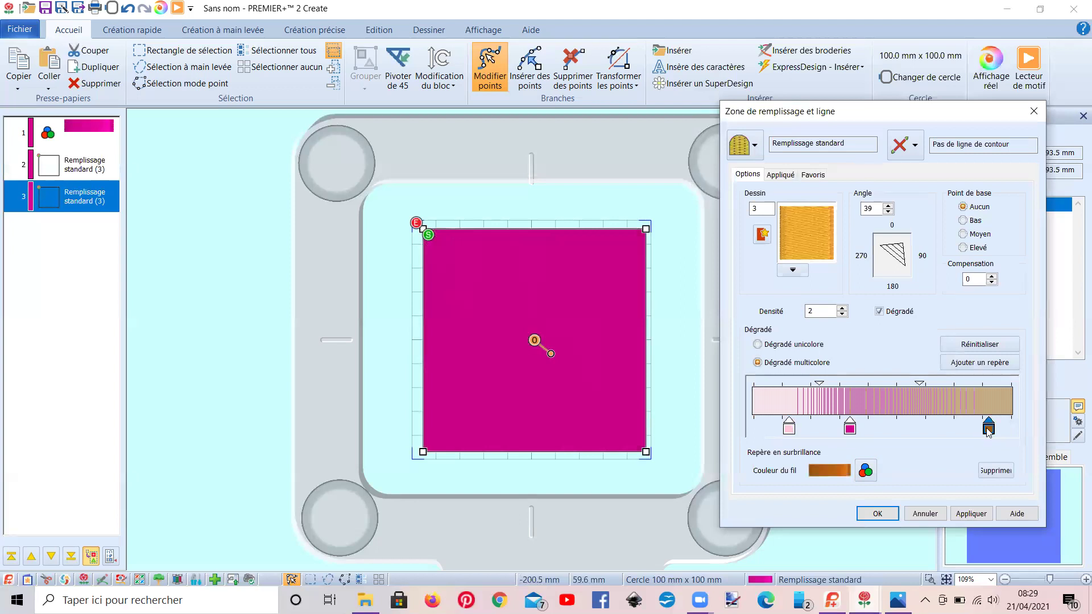
pyautogui.click(865, 472)
pyautogui.click(860, 264)
pyautogui.write('2501')
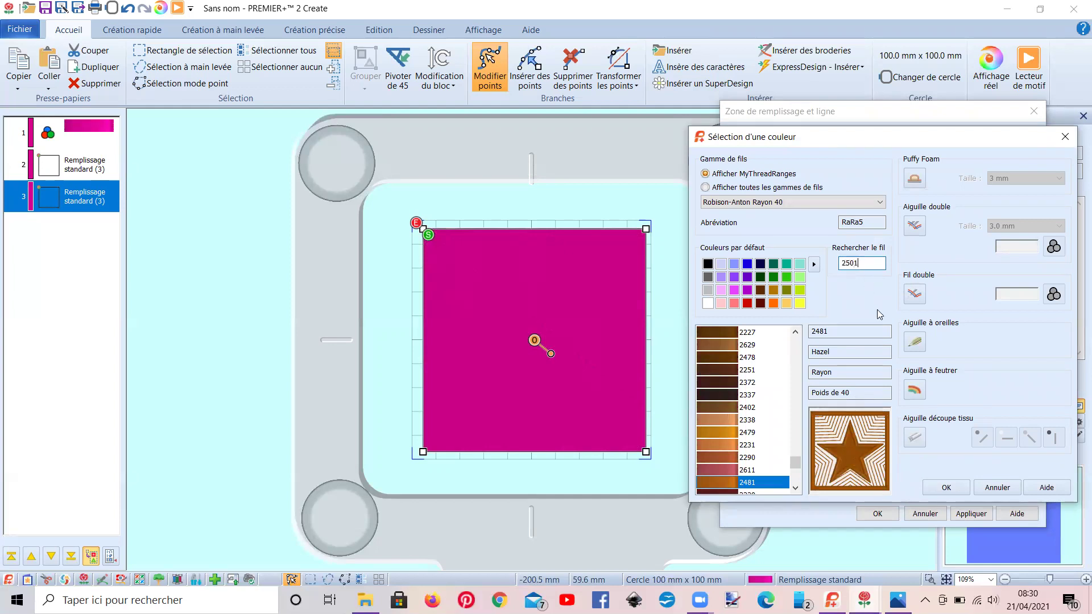
pyautogui.click(946, 487)
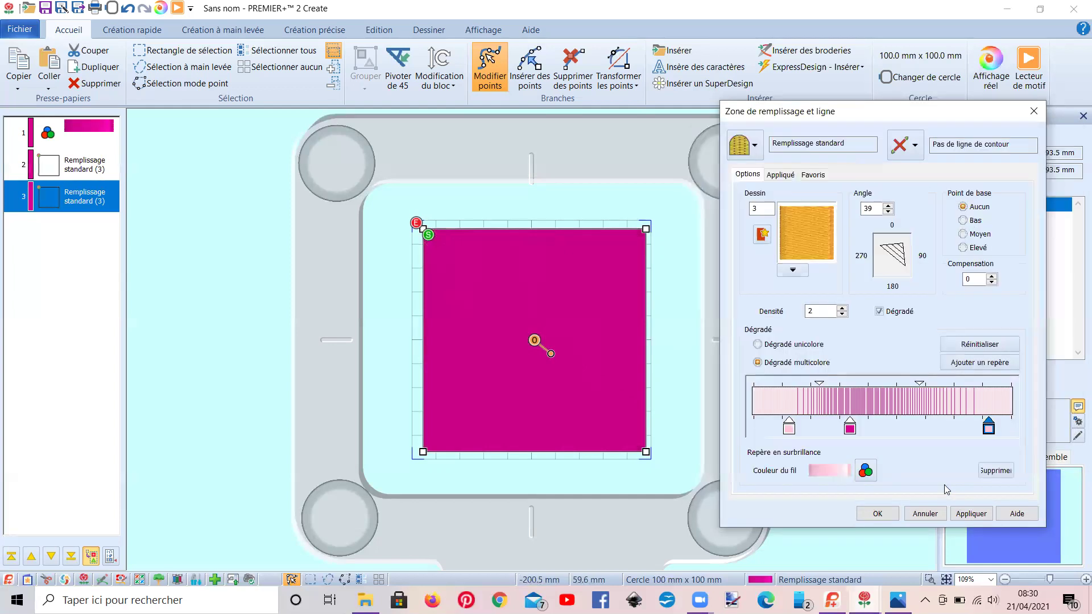
pyautogui.click(963, 515)
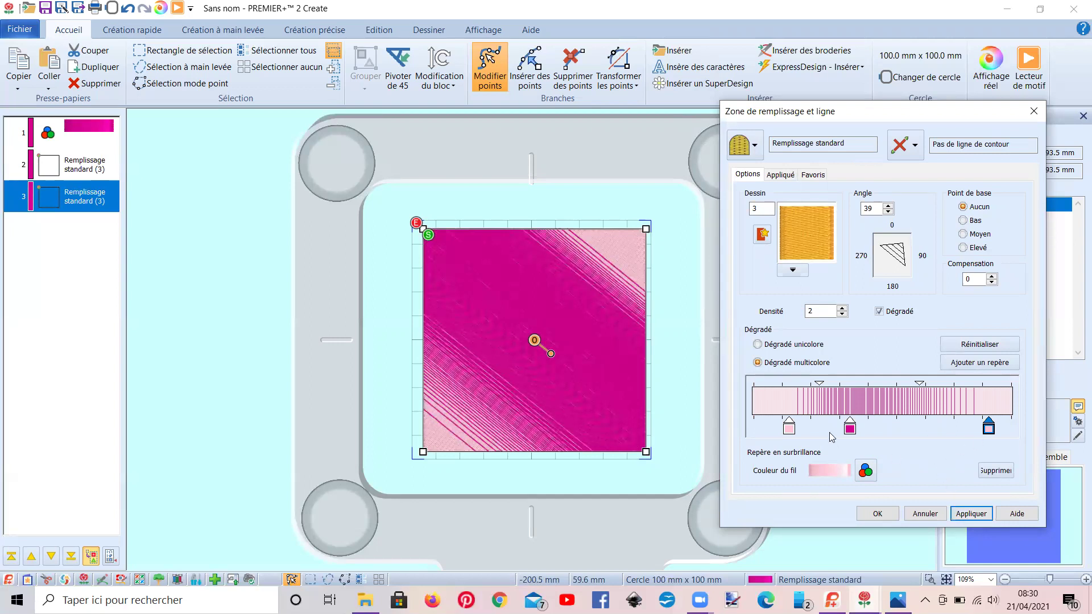
# Move the first pink marker inward and the magenta marker toward the last one, shift their midpoint back toward the first, applying each change.
pyautogui.moveTo(789, 430); pyautogui.dragTo(813, 430)
pyautogui.click(969, 515)
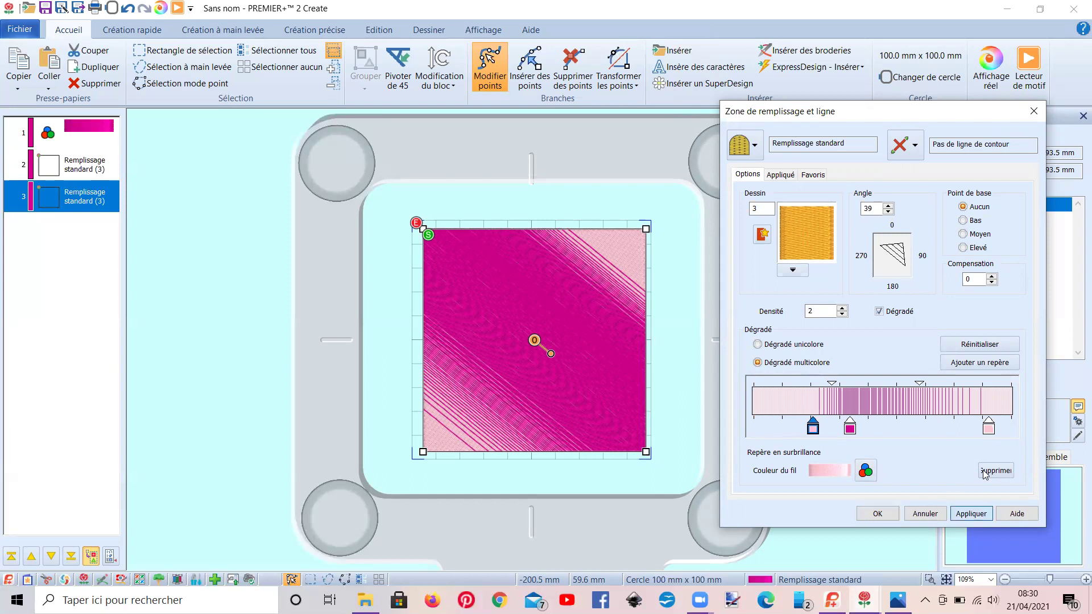
pyautogui.moveTo(850, 429); pyautogui.dragTo(917, 430)
pyautogui.click(965, 513)
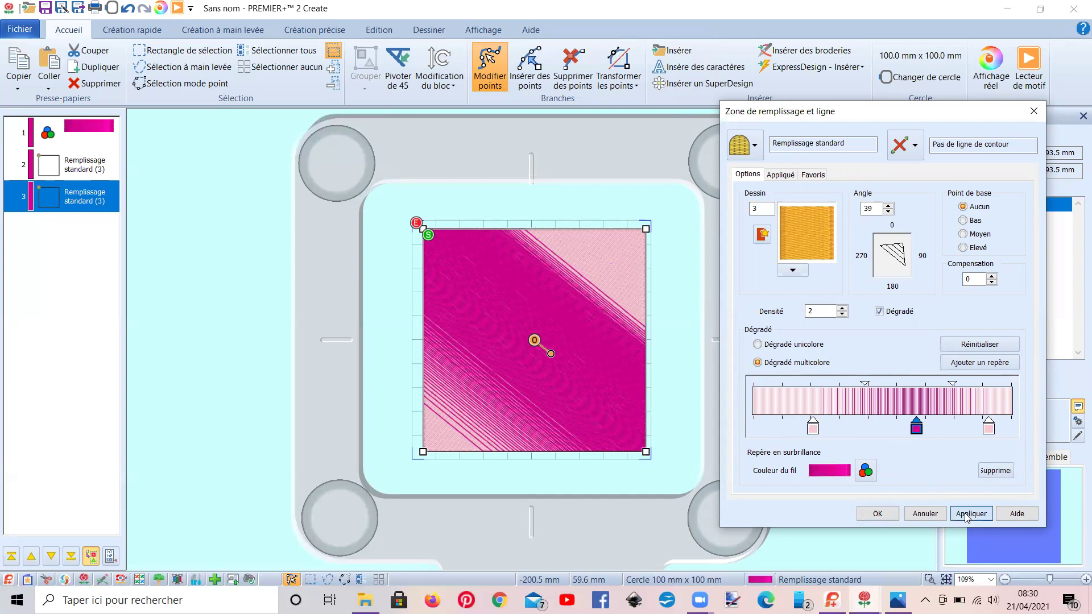
pyautogui.moveTo(864, 384); pyautogui.dragTo(817, 385)
pyautogui.click(979, 515)
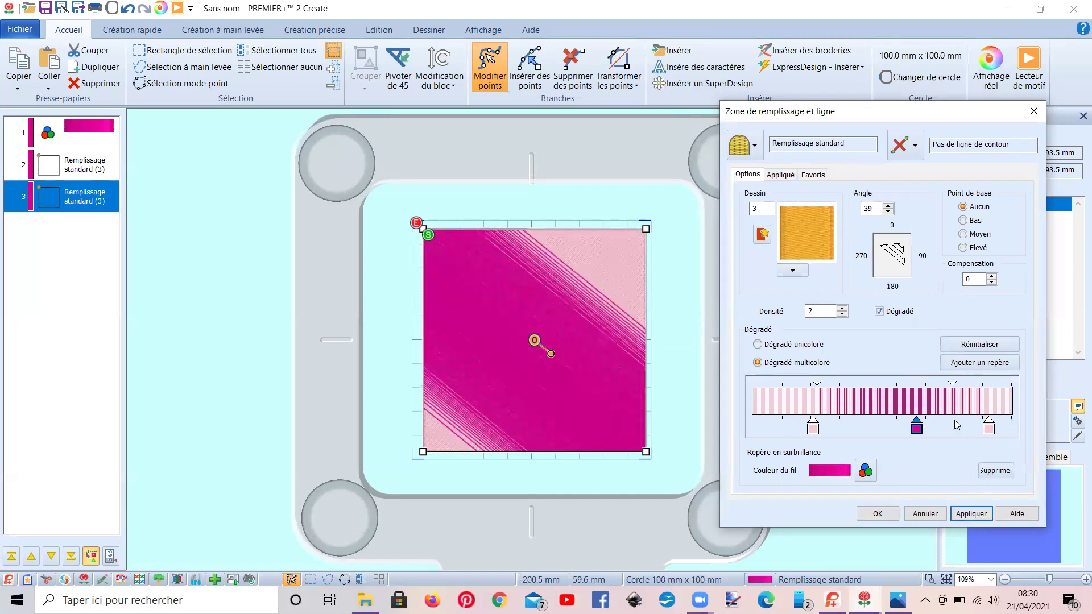
# Add a magenta gradient marker, place it before the first pink marker, and accept the fill settings.
pyautogui.click(969, 362)
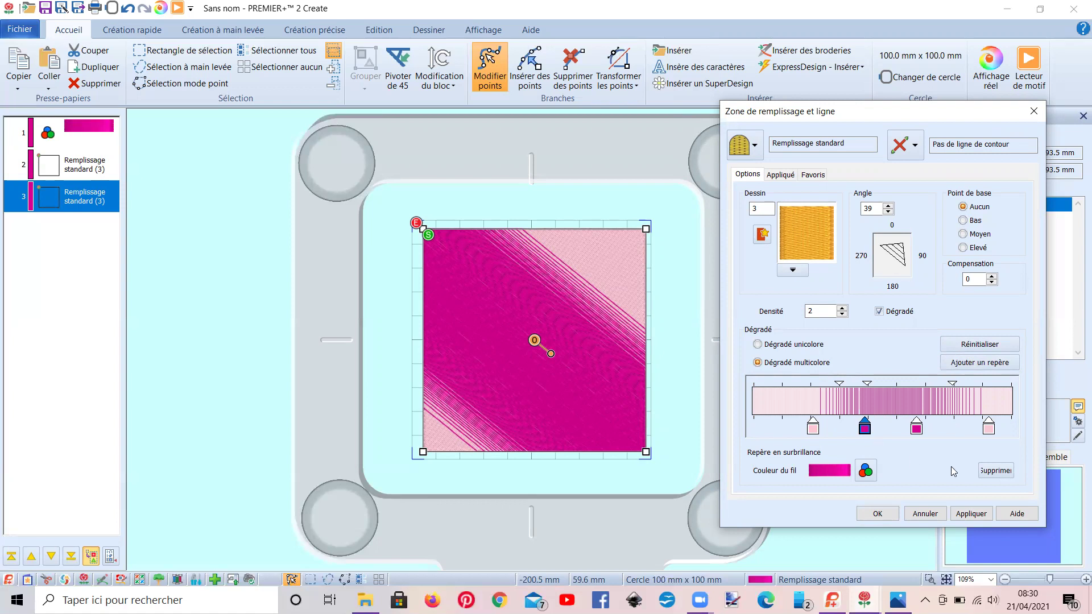
pyautogui.moveTo(865, 429); pyautogui.dragTo(779, 429)
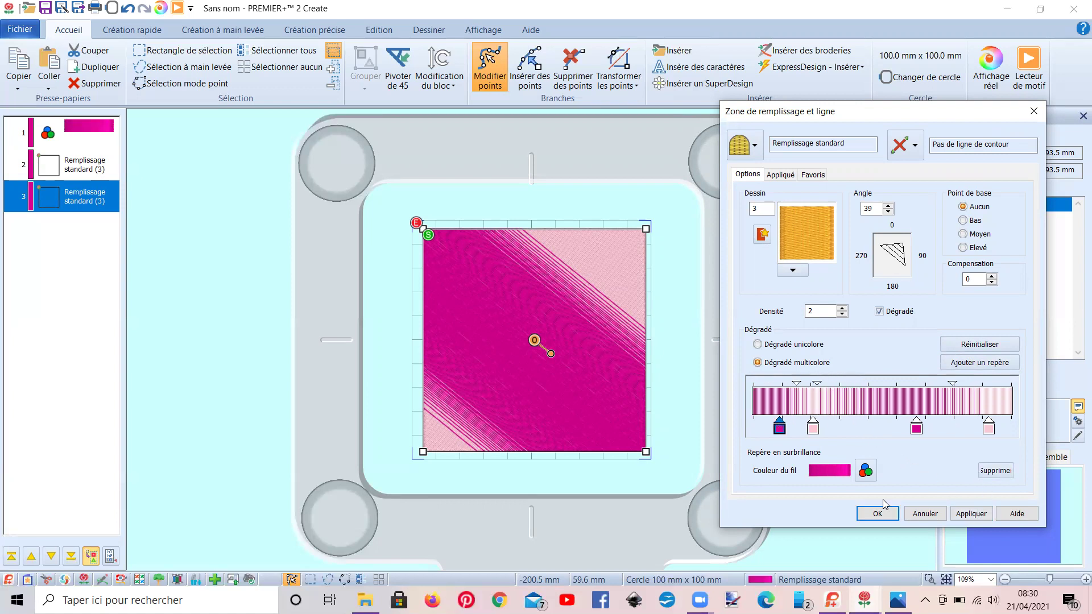
pyautogui.click(969, 516)
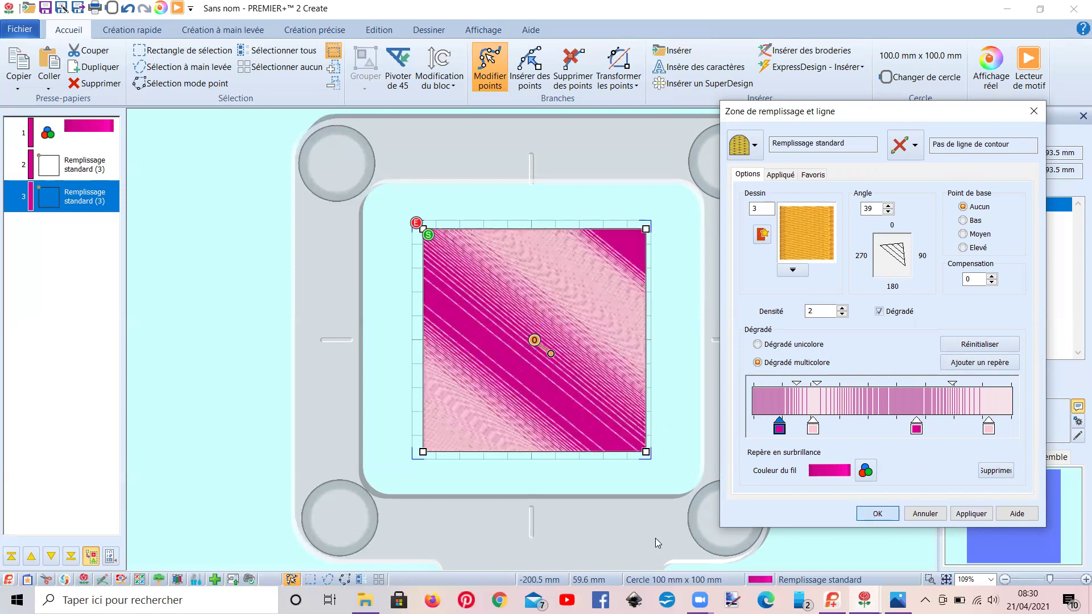
pyautogui.press('Return')
# Move the multicolour fill's origin below and right of the square's centre, and swing its angle handle to the upper left.
pyautogui.moveTo(534, 343); pyautogui.dragTo(572, 377)
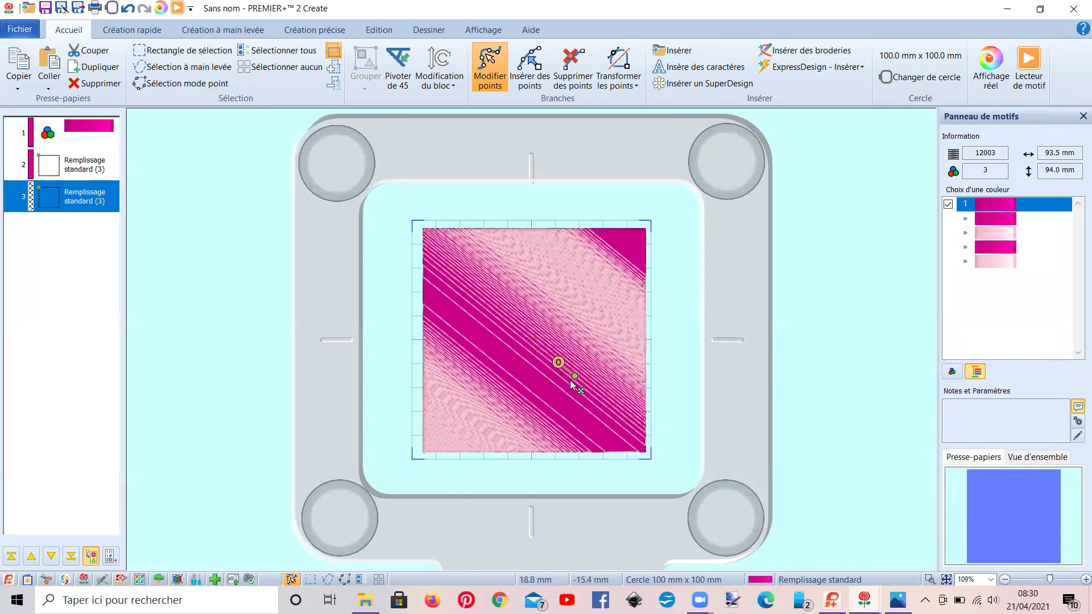
pyautogui.moveTo(537, 402); pyautogui.dragTo(508, 304)
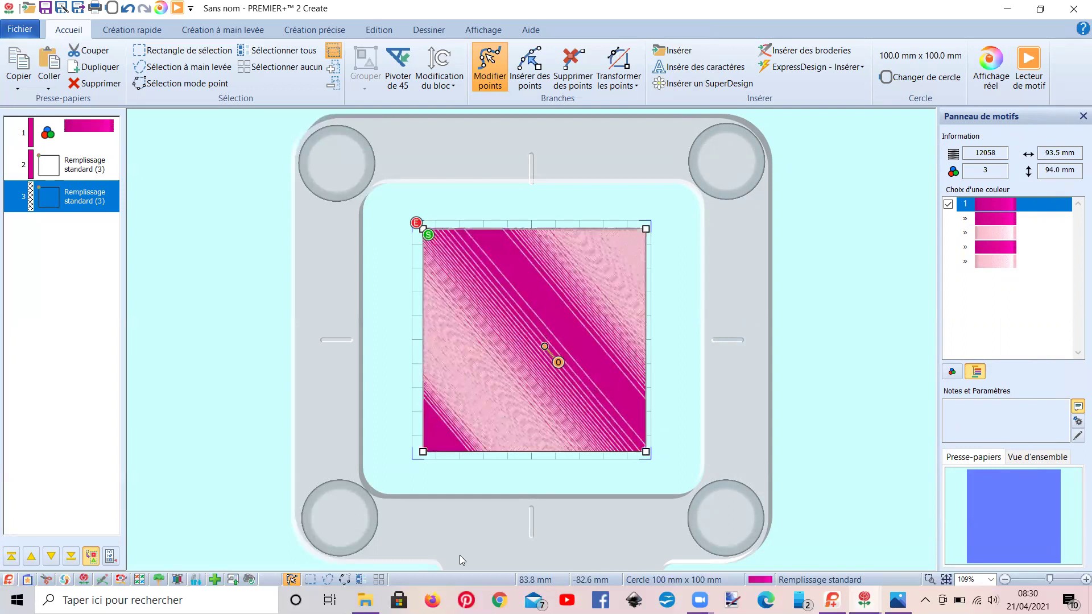
# Delete the multicolour copy and change the remaining square's fill type to MultiWave.
pyautogui.click(76, 204)
pyautogui.click(78, 170)
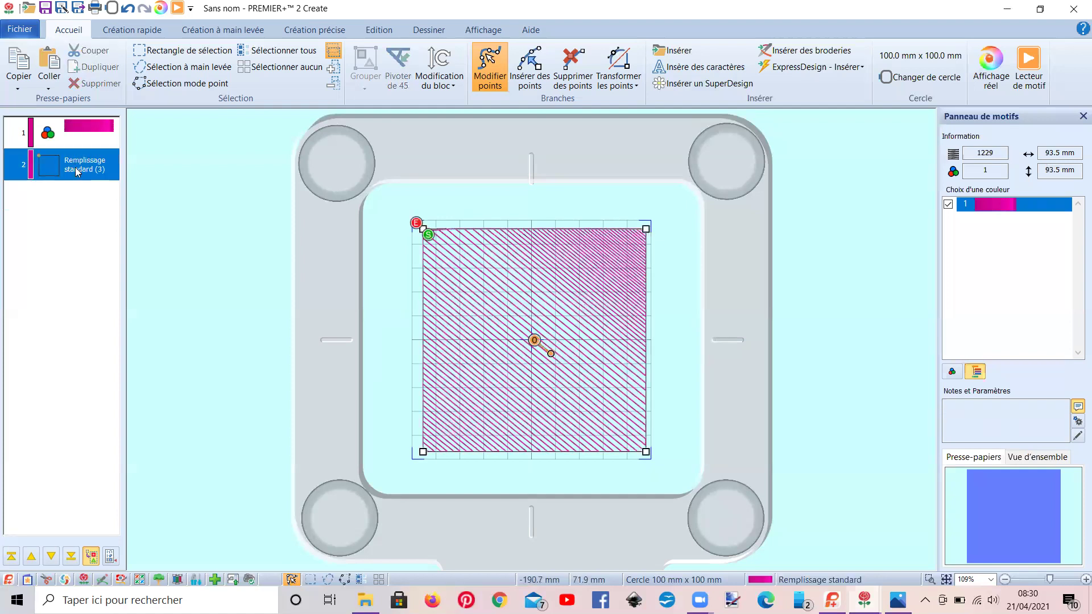
pyautogui.rightClick(78, 171)
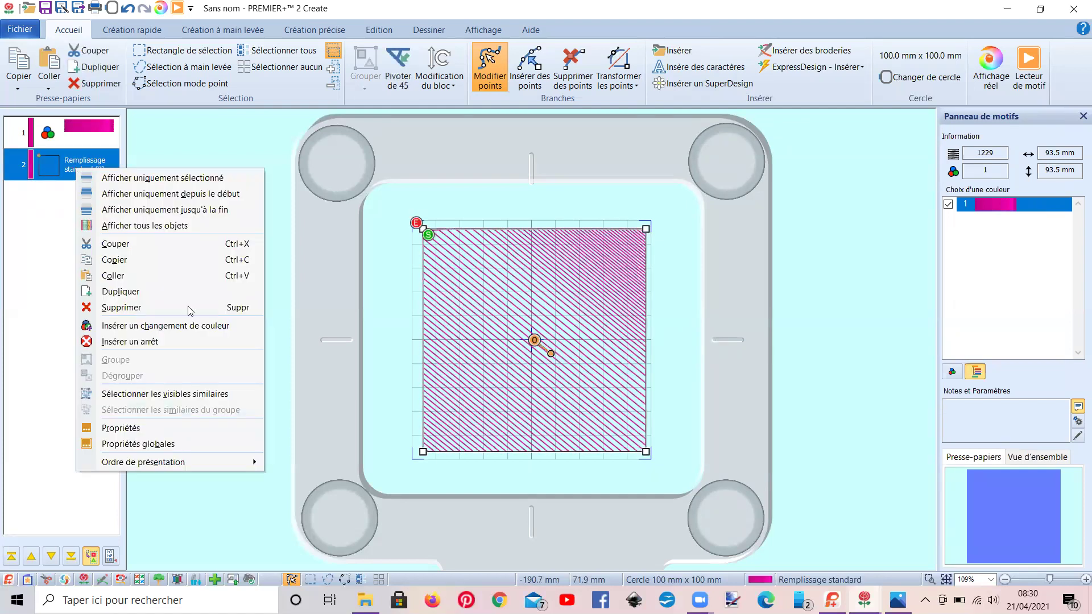
pyautogui.click(187, 431)
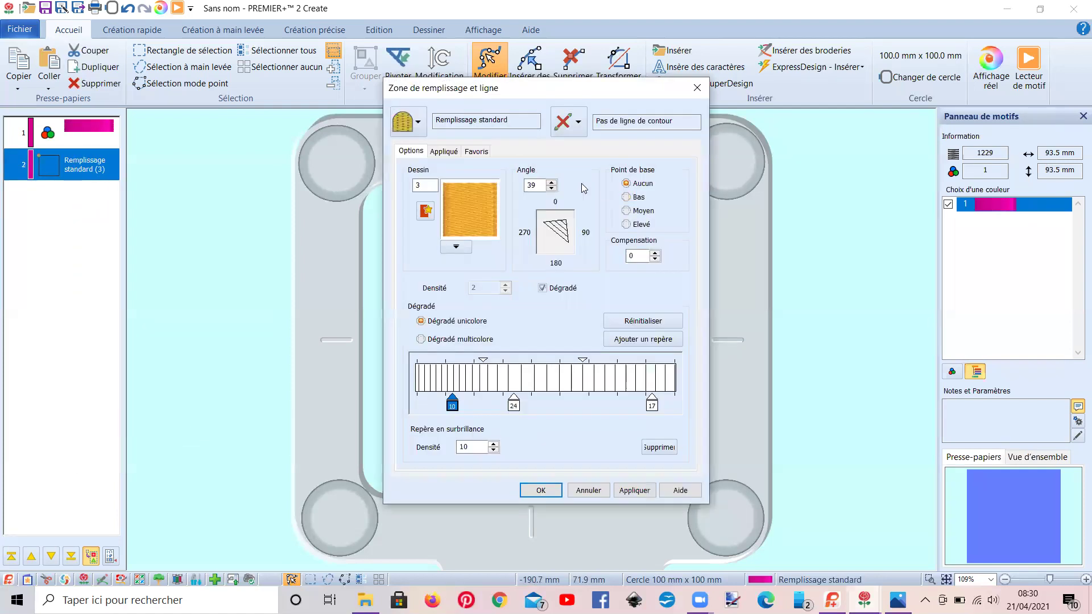
pyautogui.click(410, 122)
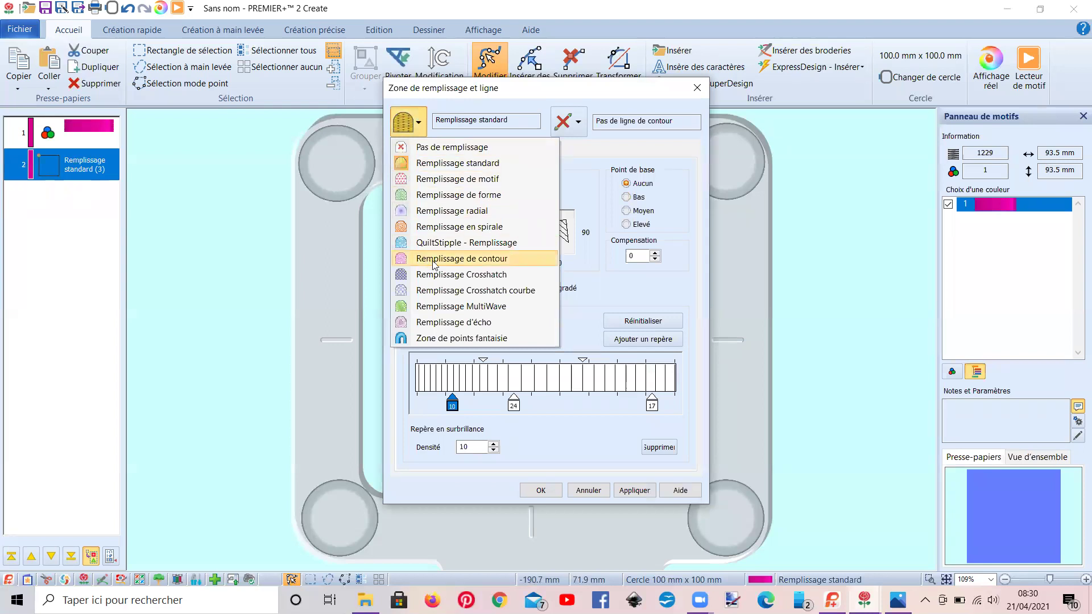
pyautogui.click(445, 307)
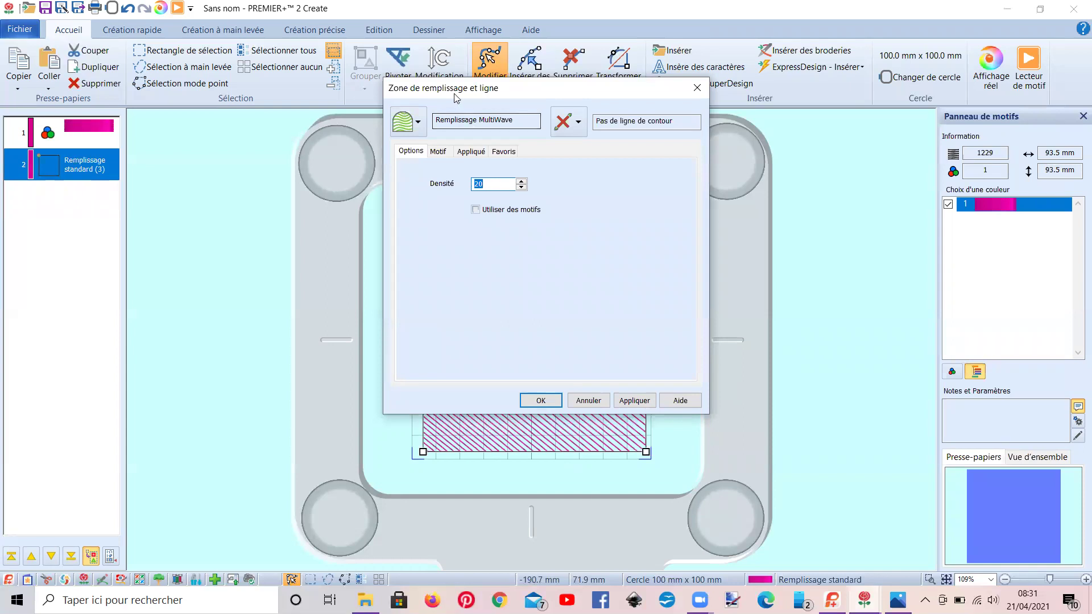
# Set the MultiWave fill's density to 28 and apply it to the square.
pyautogui.moveTo(456, 95); pyautogui.dragTo(737, 103)
pyautogui.click(802, 188)
pyautogui.click(801, 189)
pyautogui.click(801, 189)
pyautogui.click(801, 189)
pyautogui.click(911, 410)
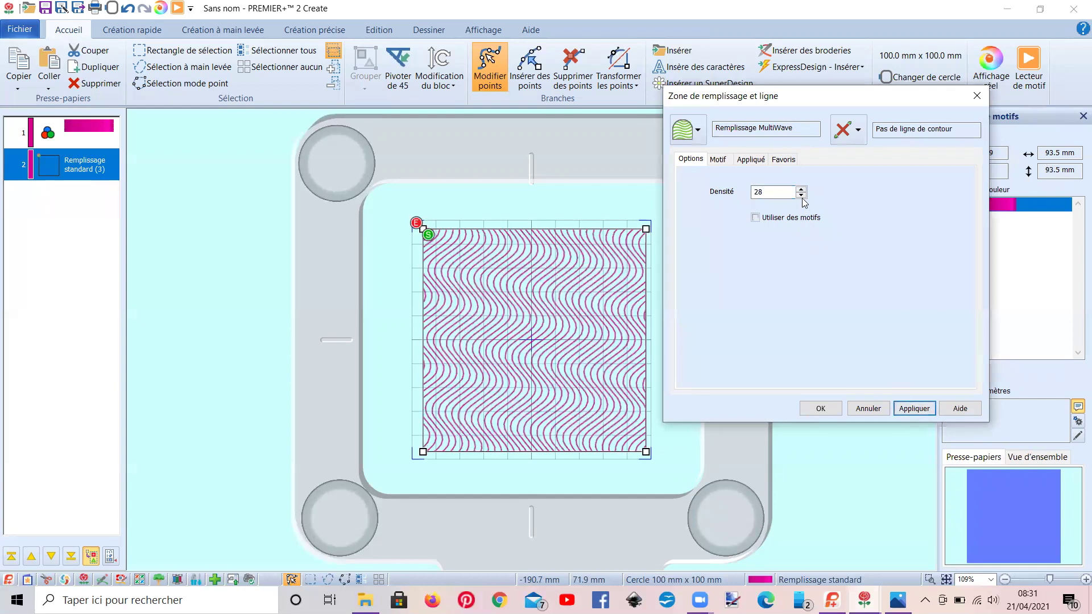
# Increase the MultiWave fill's density to 37 and apply it.
pyautogui.click(801, 188)
pyautogui.click(802, 189)
pyautogui.click(802, 190)
pyautogui.click(802, 190)
pyautogui.click(914, 409)
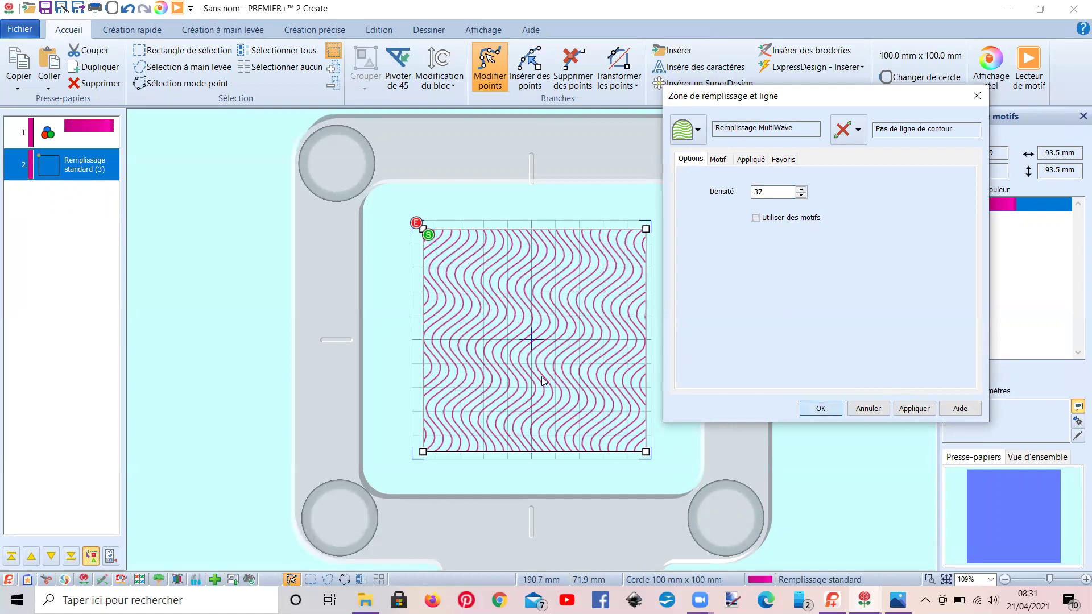
# Draw a four-point MultiWave line across the square, peaking near its upper left and ending beyond its lower right side.
pyautogui.press('Return')
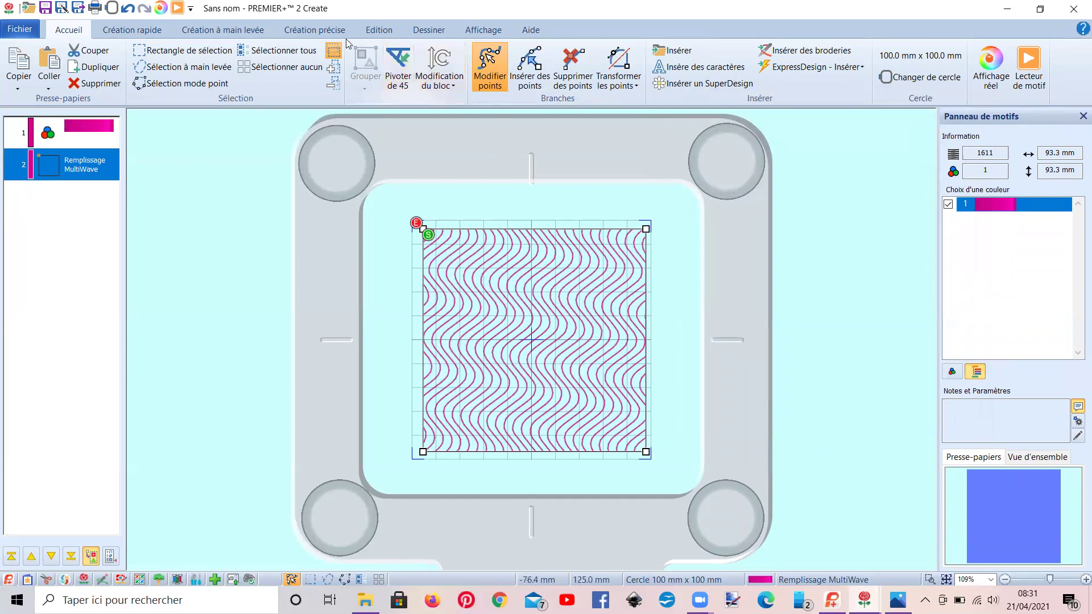
pyautogui.click(321, 31)
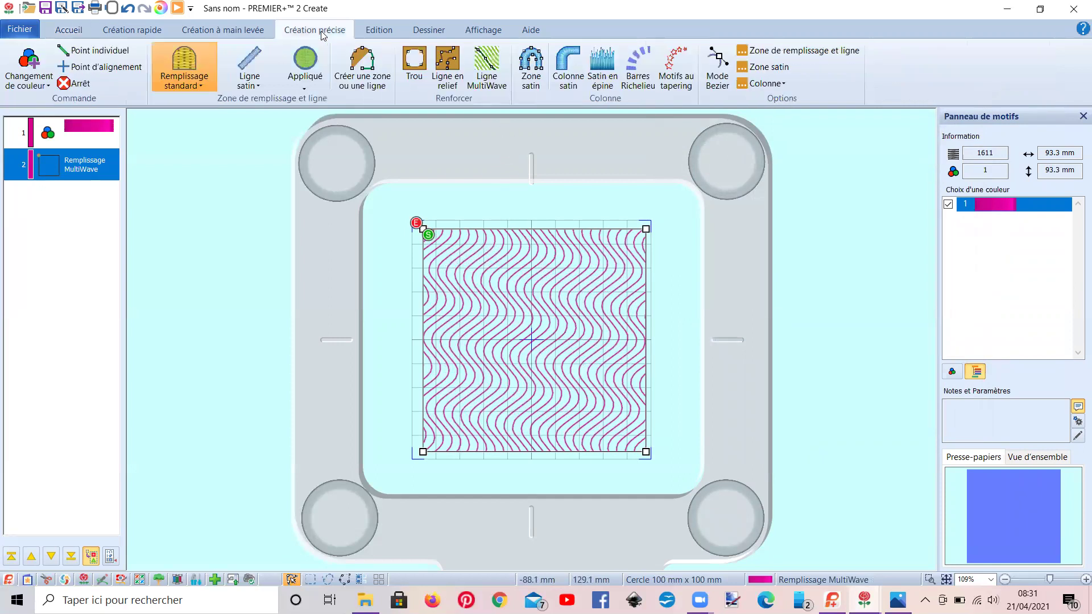
pyautogui.click(487, 83)
pyautogui.click(394, 344)
pyautogui.click(472, 223)
pyautogui.click(564, 324)
pyautogui.click(711, 409)
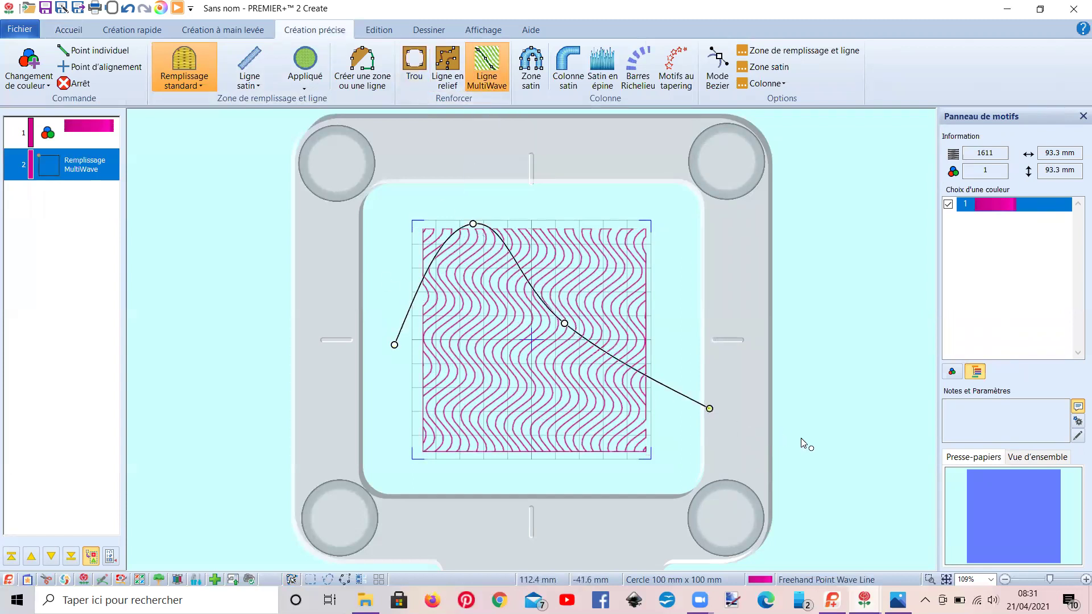
pyautogui.press('Return')
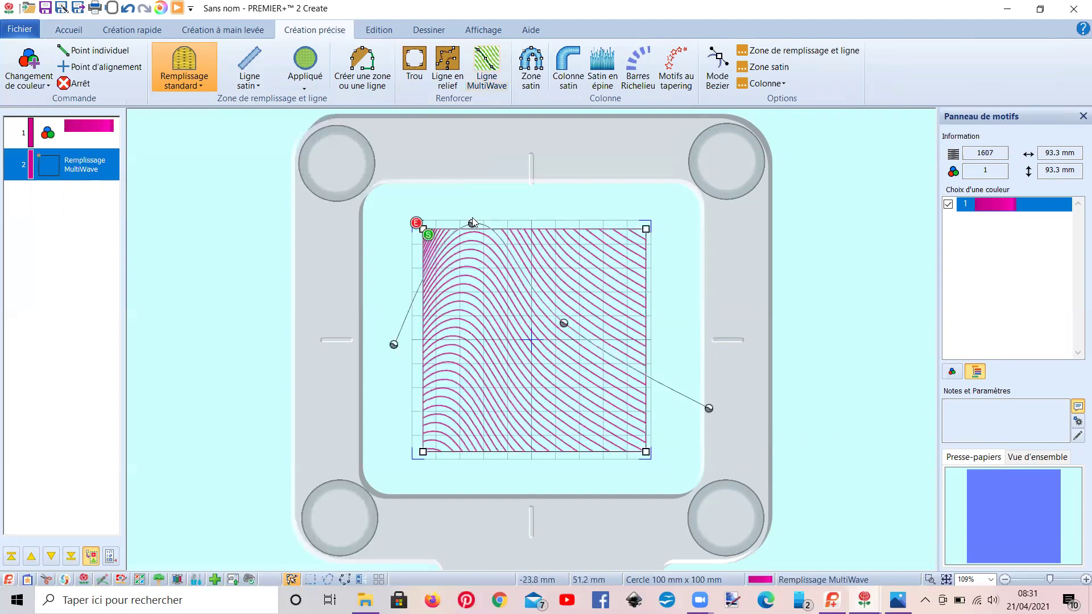
# Reshape the MultiWave line by lowering its second point, raising its third up and right, and pulling the end point farther right.
pyautogui.moveTo(470, 226); pyautogui.dragTo(454, 421)
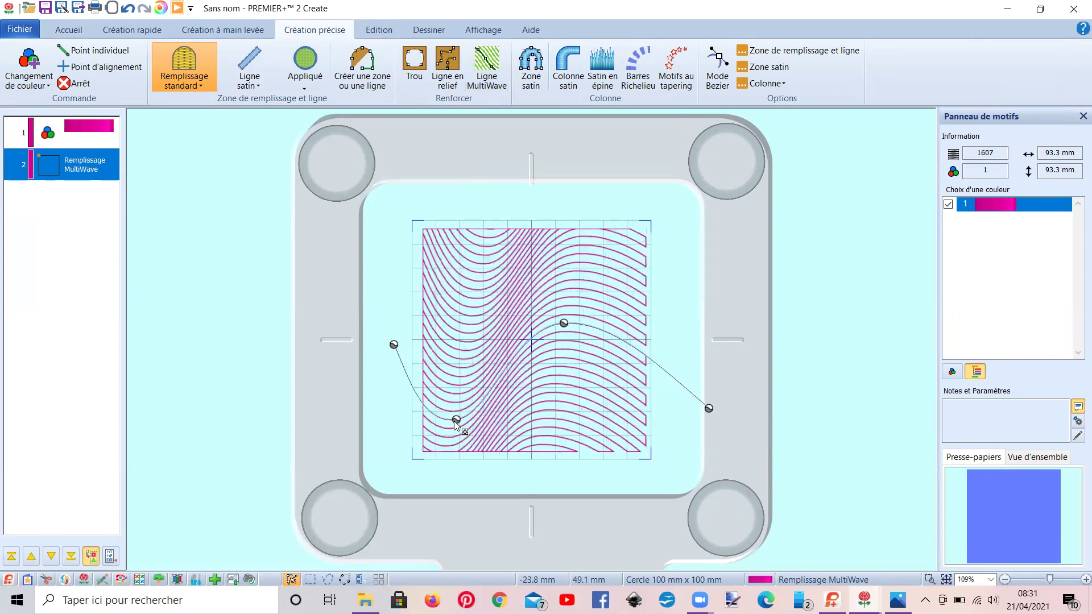
pyautogui.moveTo(563, 322); pyautogui.dragTo(619, 267)
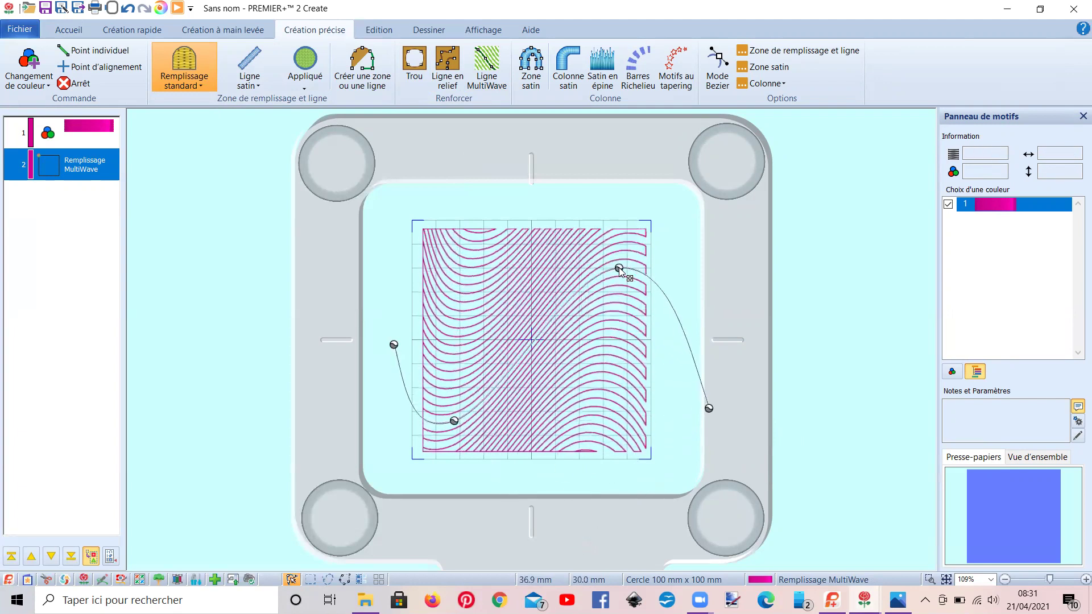
pyautogui.moveTo(708, 409); pyautogui.dragTo(794, 431)
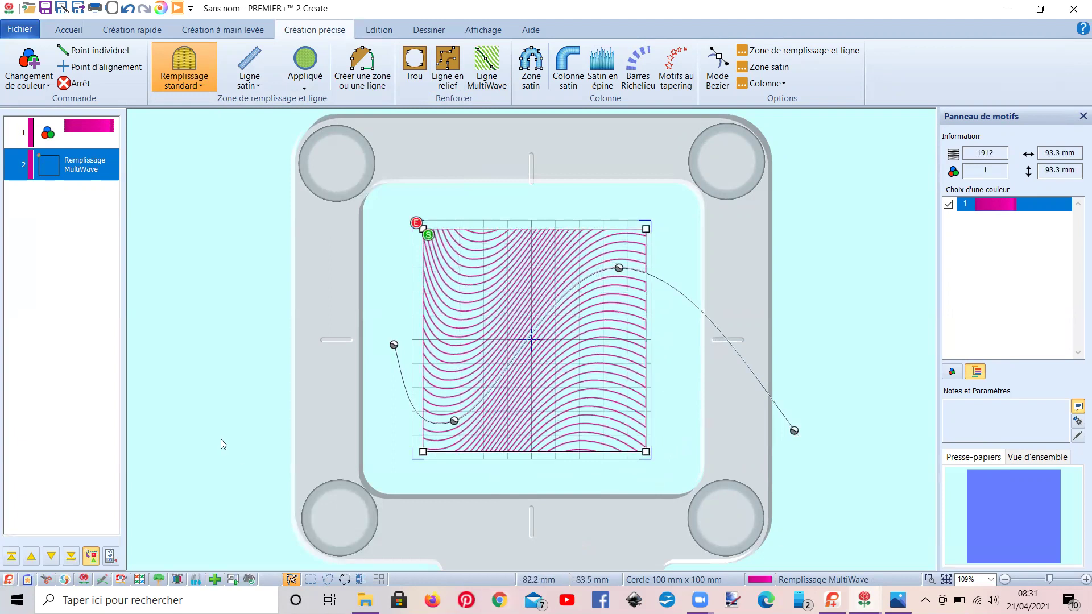
# Duplicate the MultiWave-filled square and set the copy's density to 40.
pyautogui.click(68, 29)
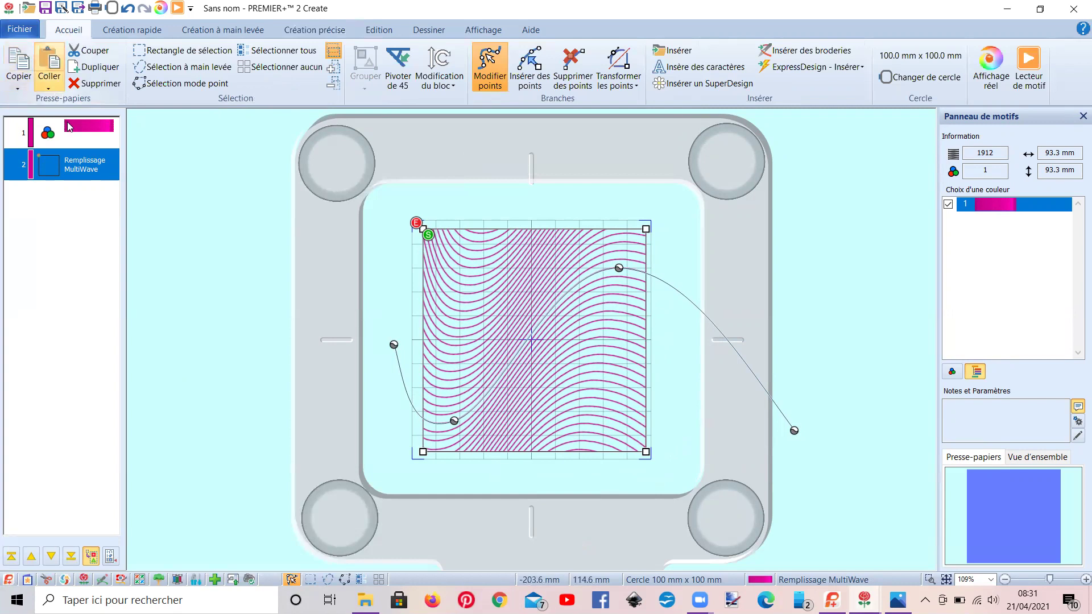
pyautogui.rightClick(88, 205)
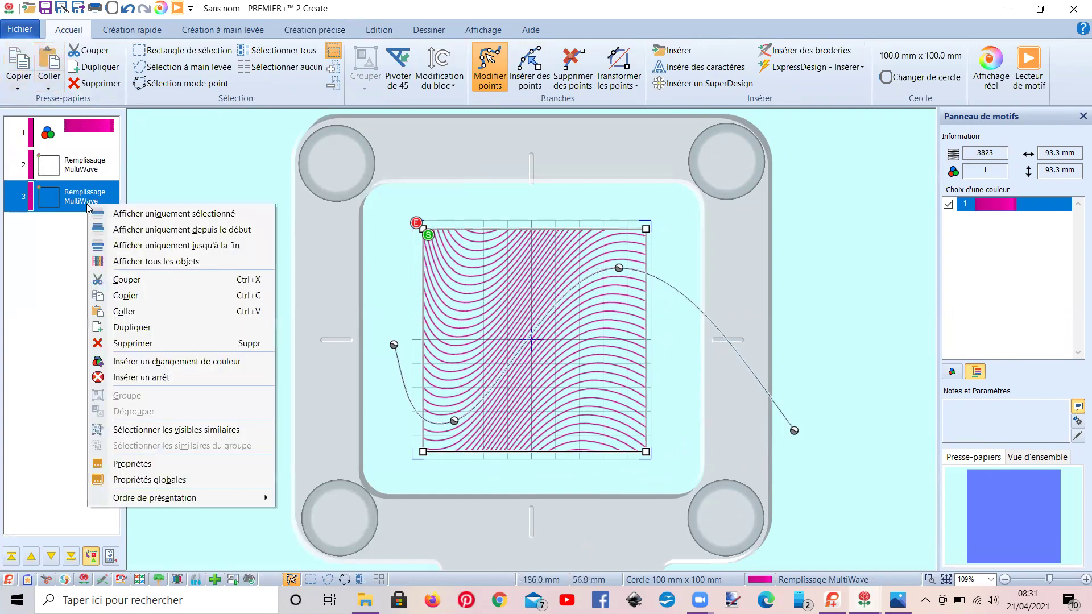
pyautogui.click(150, 464)
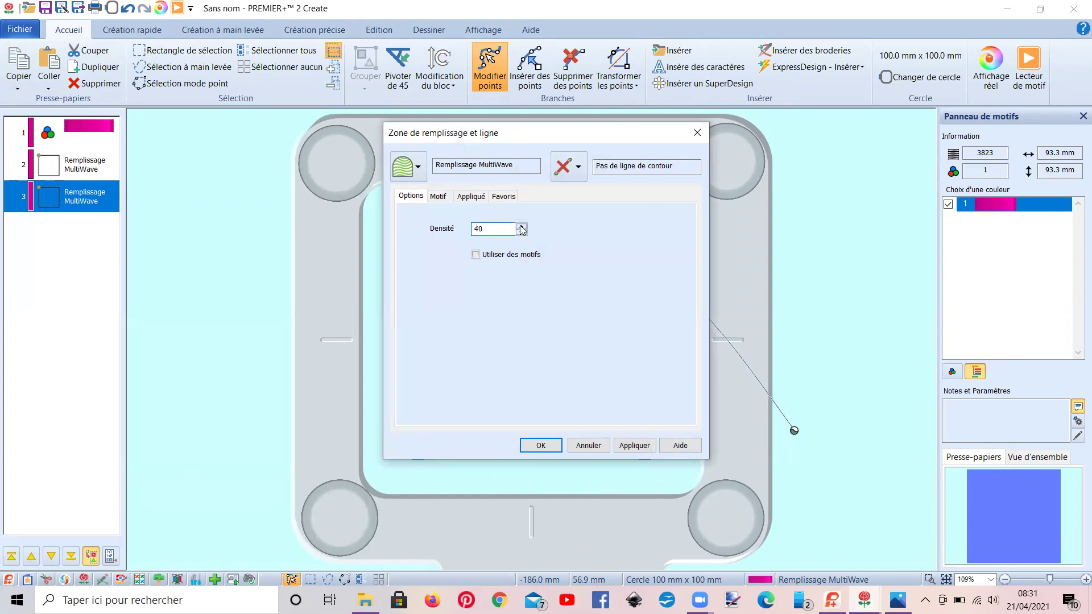
pyautogui.click(633, 447)
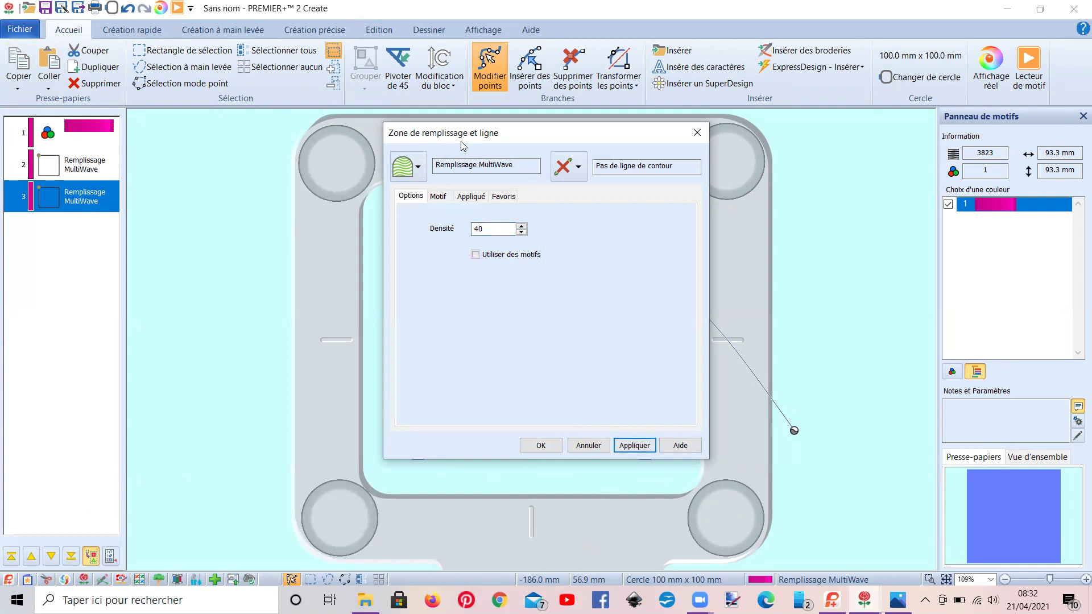
pyautogui.moveTo(768, 174); pyautogui.dragTo(769, 174)
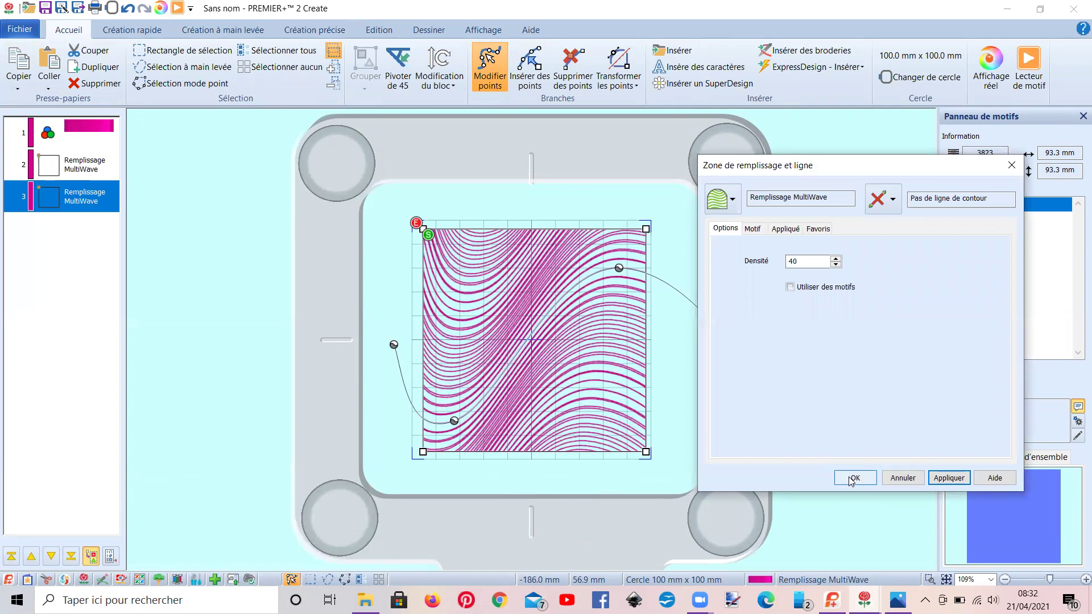
pyautogui.click(853, 479)
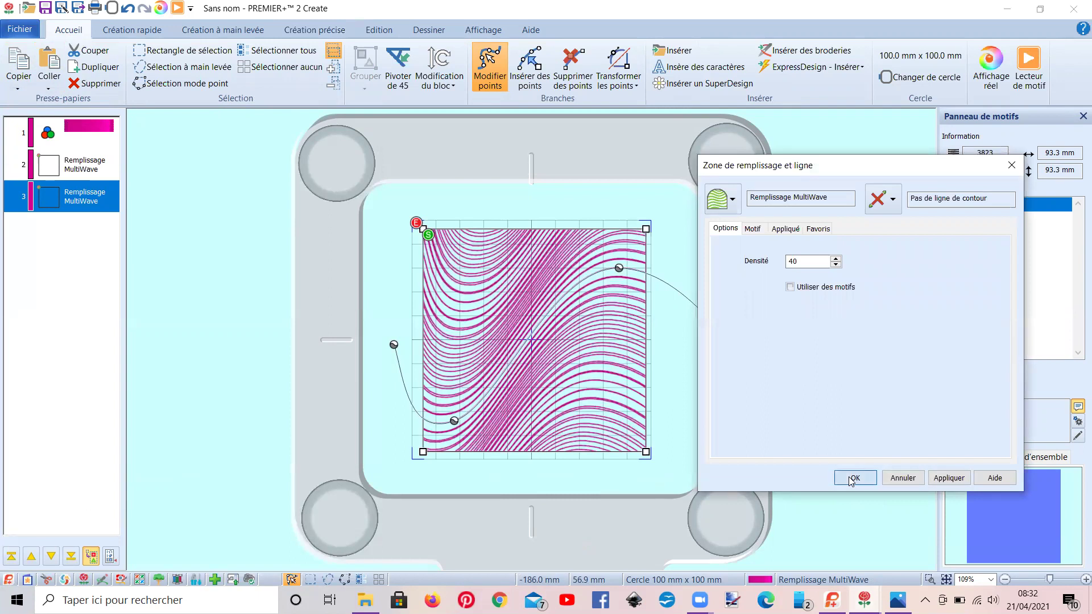
pyautogui.click(853, 478)
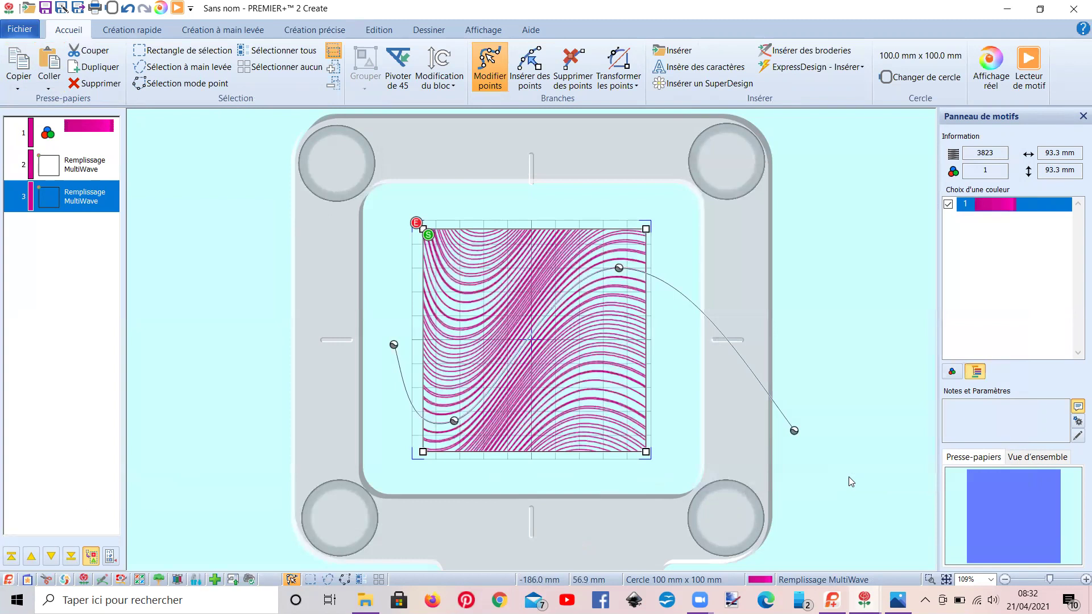
# Switch to the open design fenêtre regroupées.edo and examine the glass textures of its embroidered windows.
pyautogui.moveTo(864, 600)
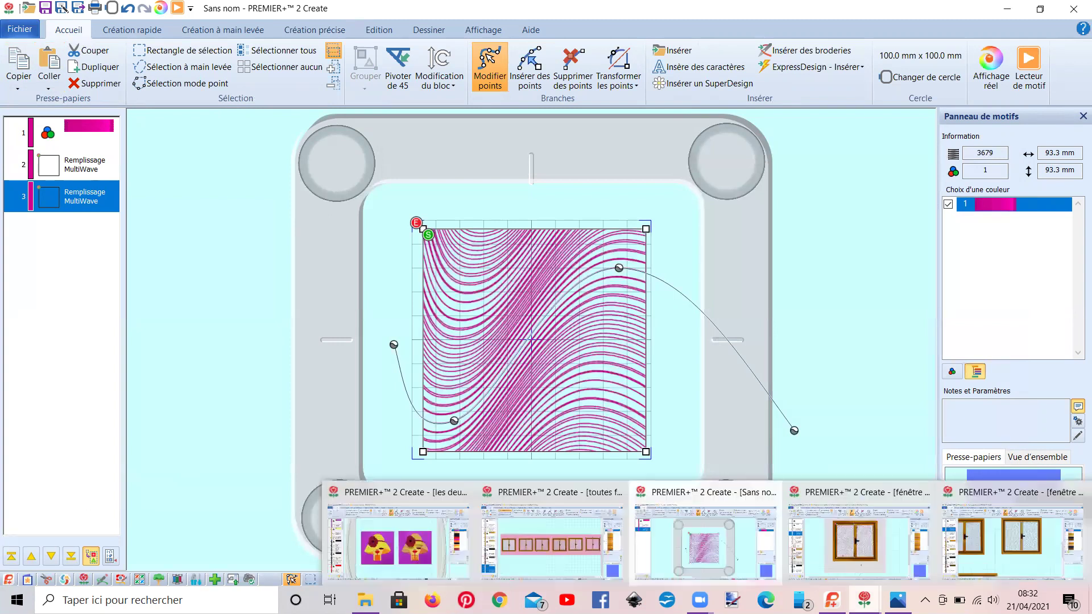
pyautogui.click(925, 575)
pyautogui.scroll(-2, 500, 374)
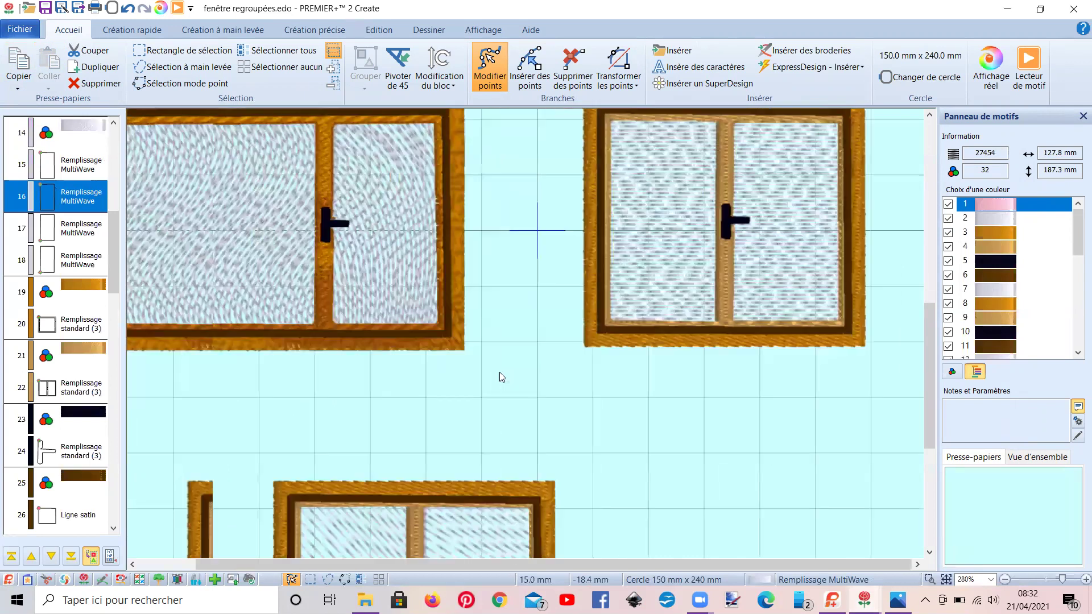
pyautogui.scroll(3, 500, 375)
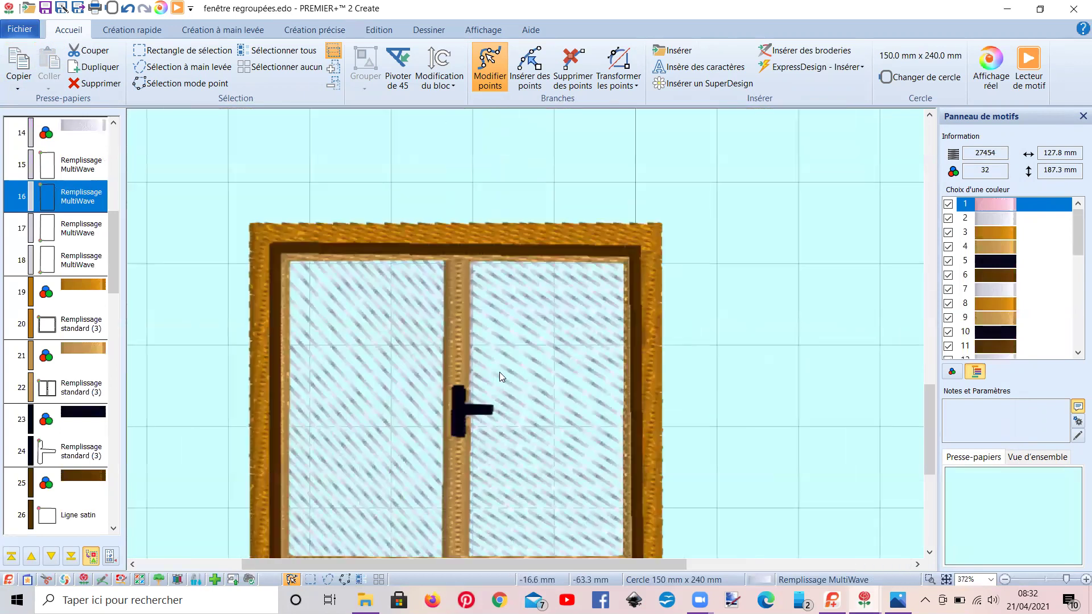
pyautogui.scroll(-3, 500, 372)
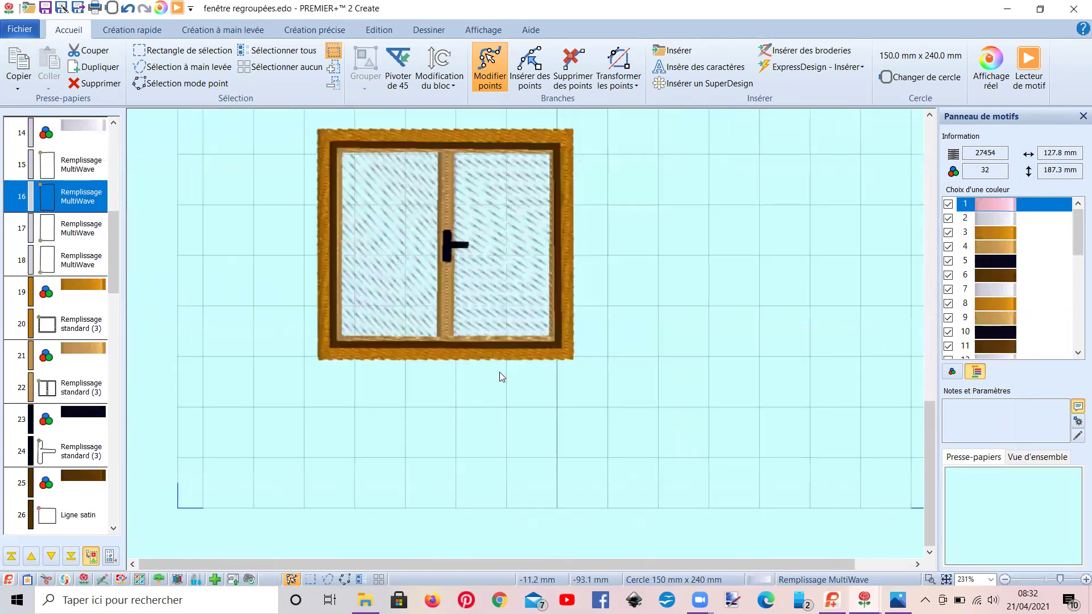
pyautogui.scroll(-6, 499, 372)
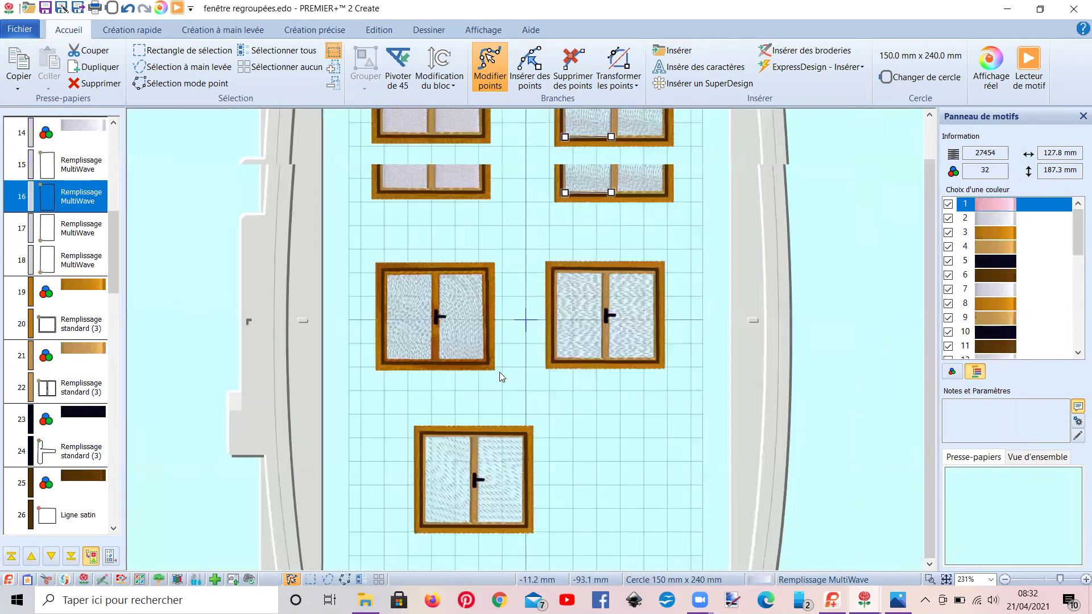
pyautogui.scroll(1, 464, 220)
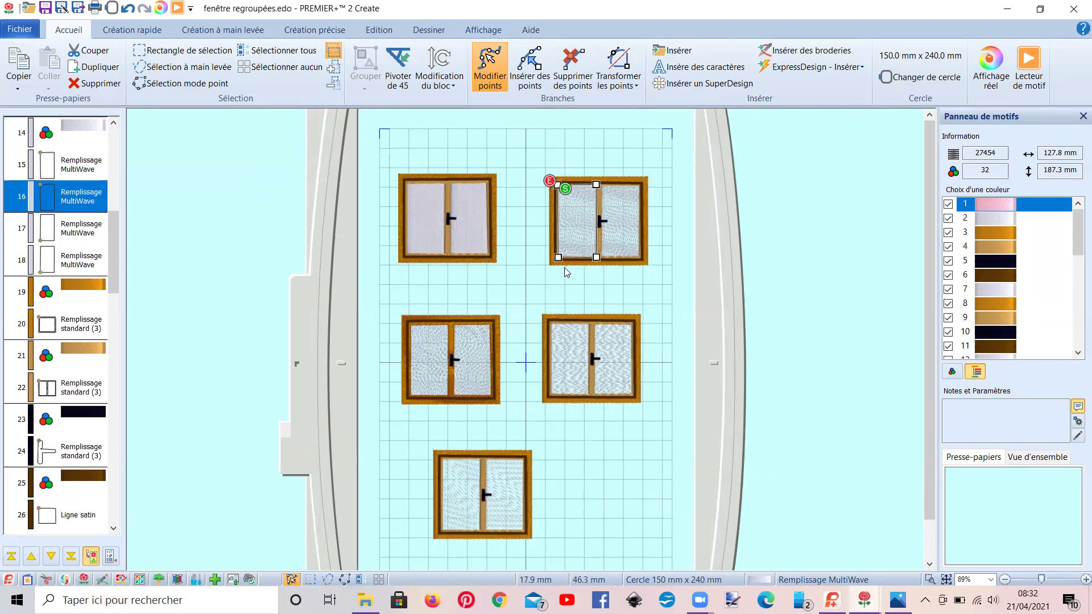
# Compare the MultiWave glass fills of the upper-right and middle-left windows, selecting their left panes to inspect the wave lines.
pyautogui.hotkey('shift', 'Tab')
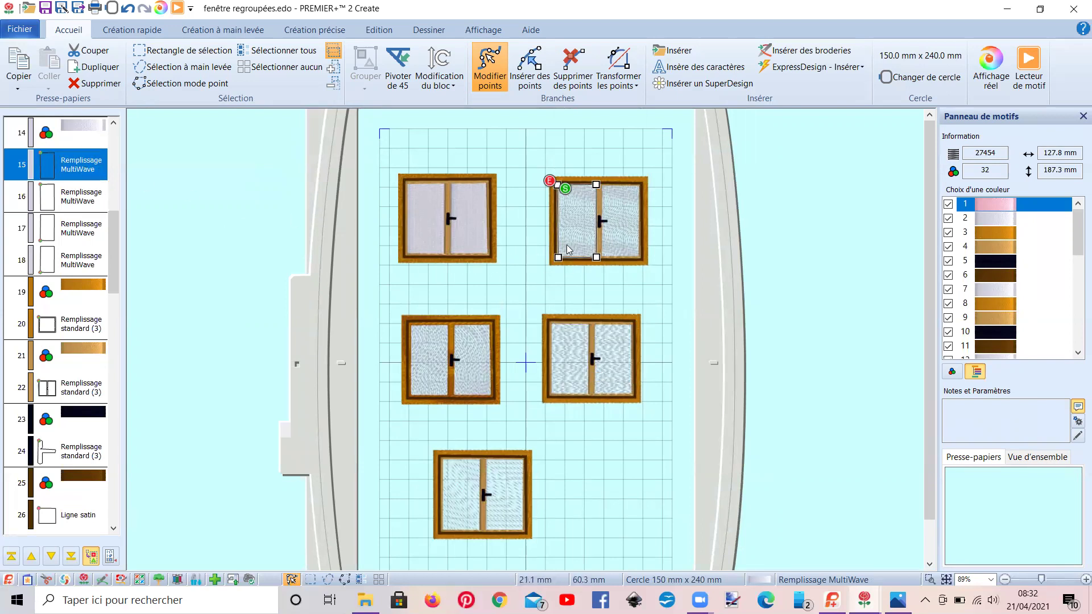
pyautogui.hotkey('ctrl', '+')
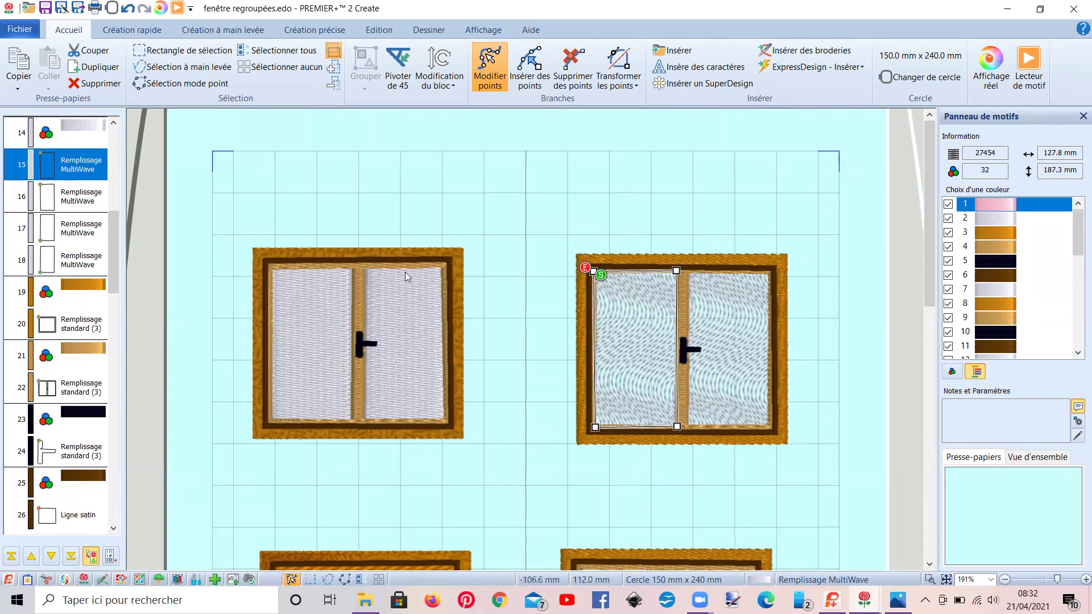
pyautogui.click(751, 374)
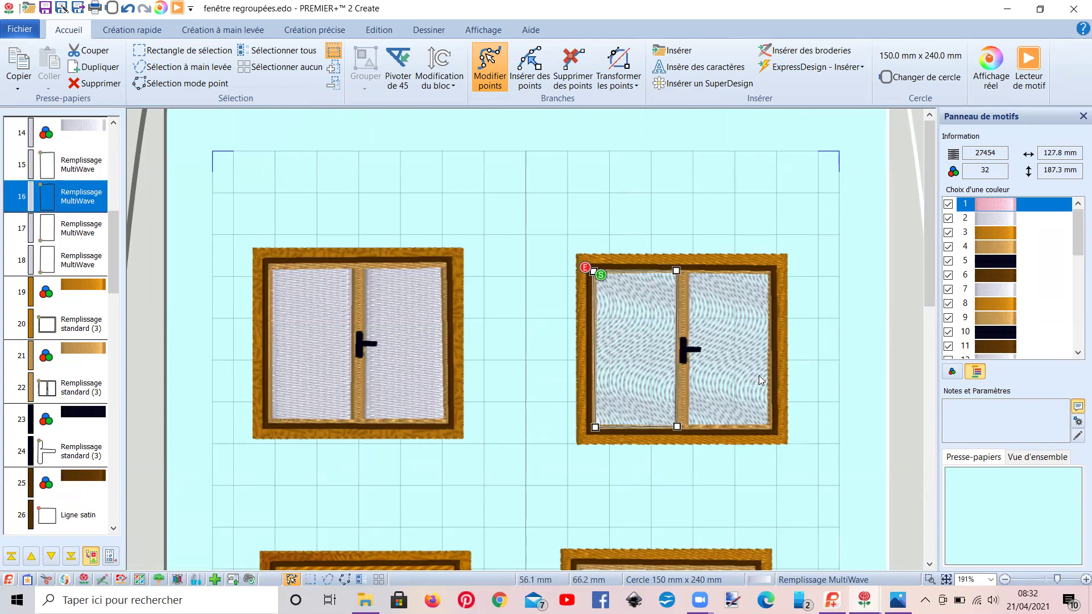
pyautogui.scroll(-5, 596, 318)
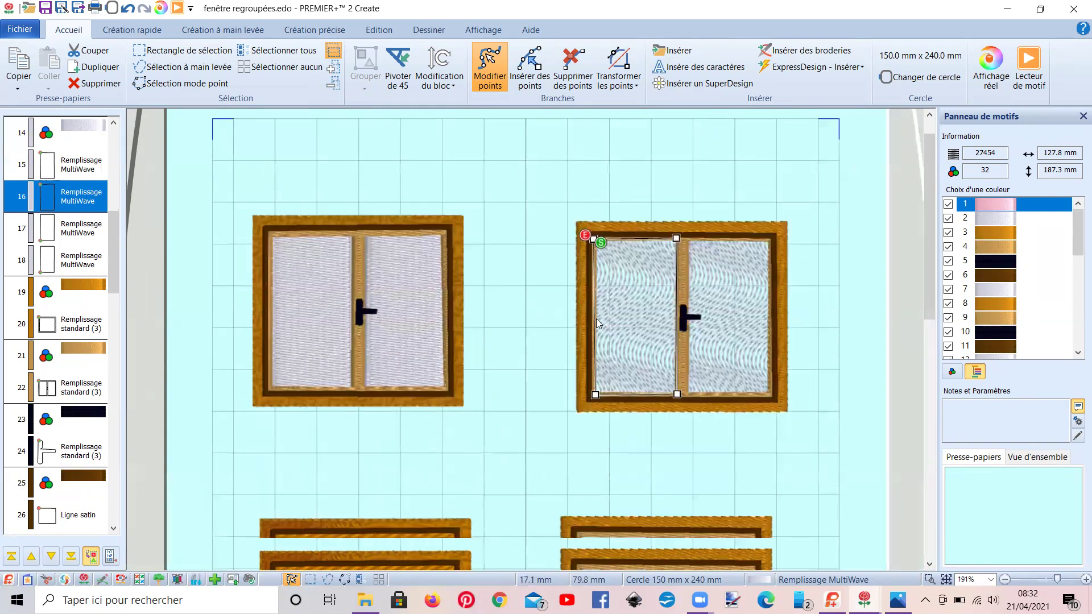
pyautogui.click(310, 454)
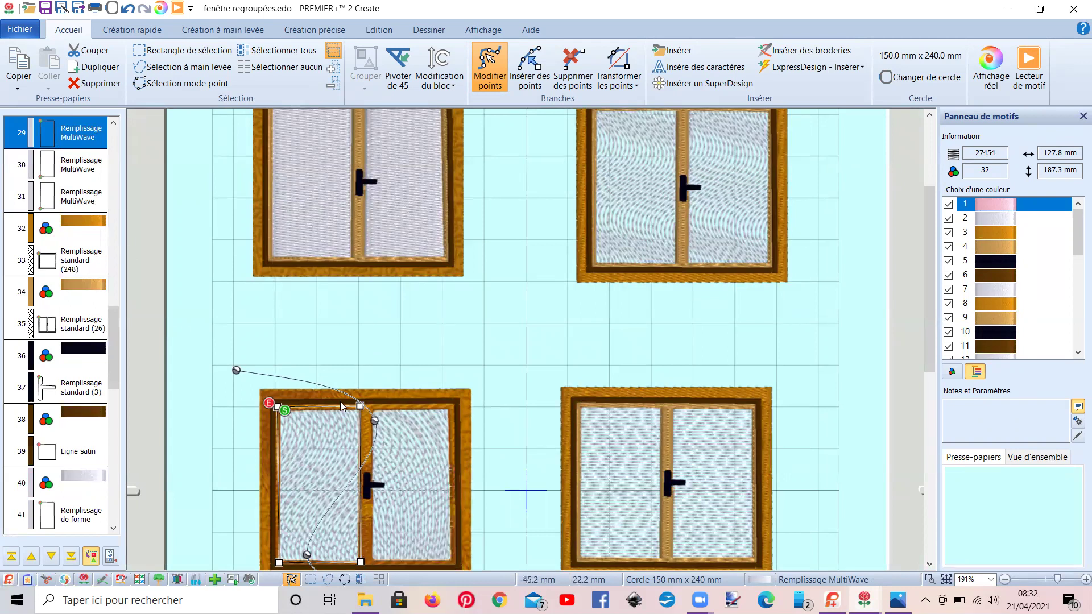
pyautogui.scroll(-2, 326, 372)
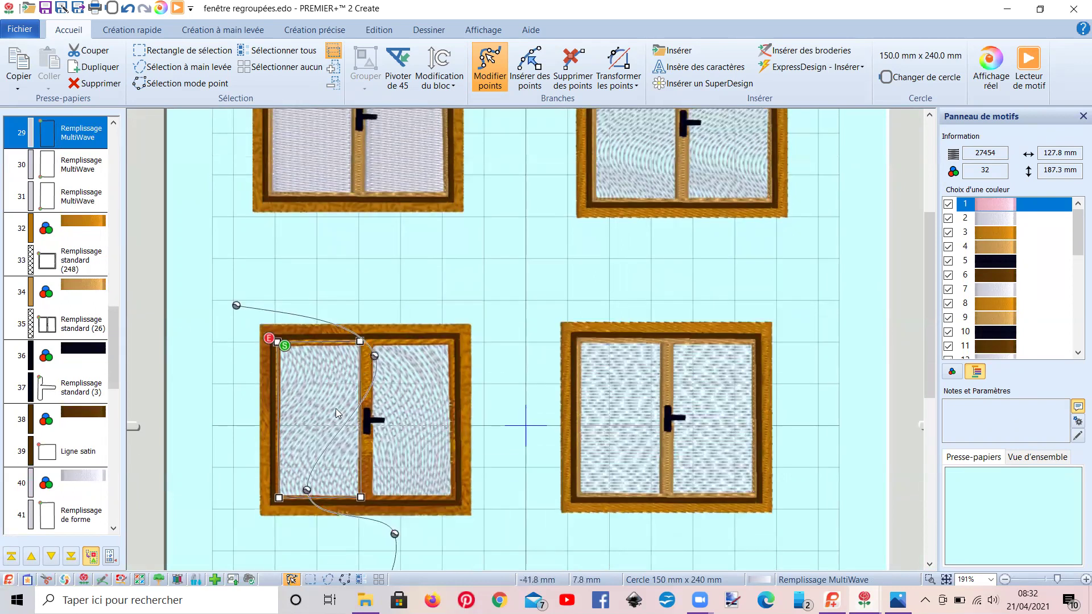
# Set the shape fill density of the middle-right window's left pane to 13 and move its origin outside the window, to the lower left.
pyautogui.click(611, 415)
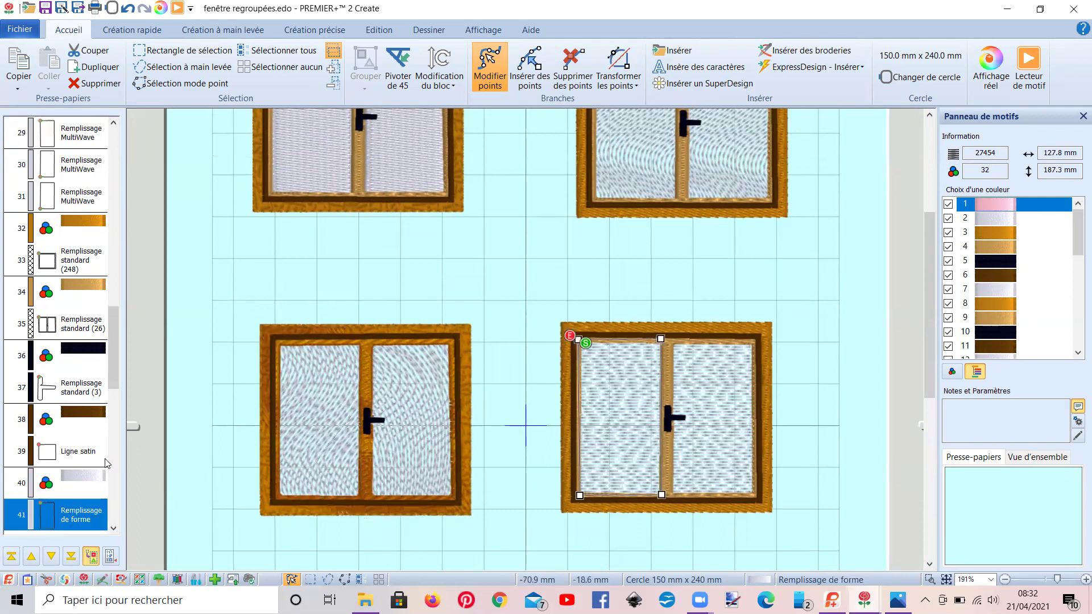
pyautogui.moveTo(110, 386); pyautogui.dragTo(125, 427)
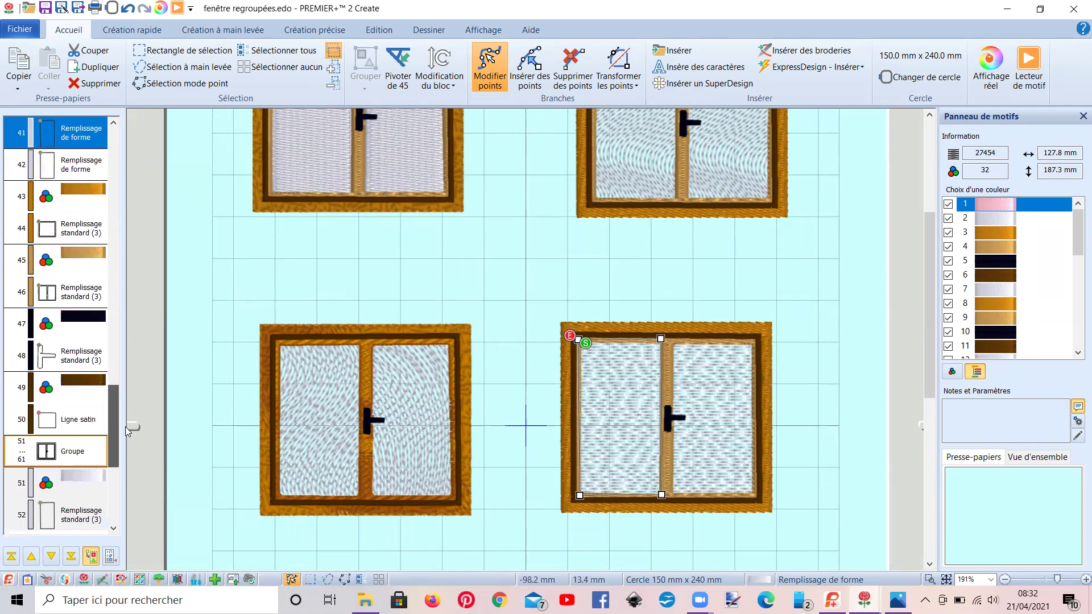
pyautogui.doubleClick(611, 431)
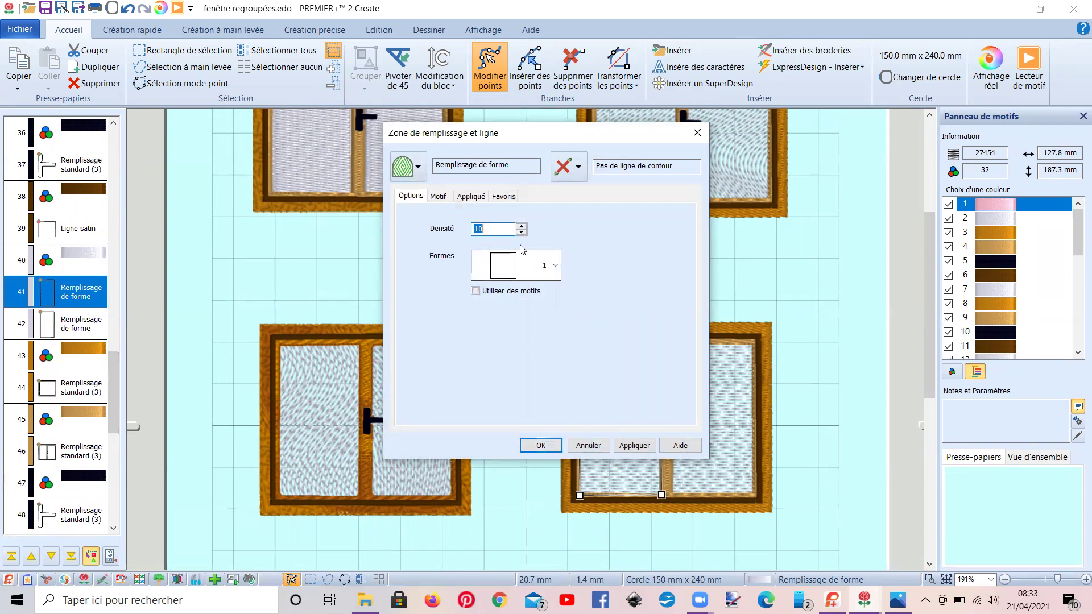
pyautogui.click(521, 227)
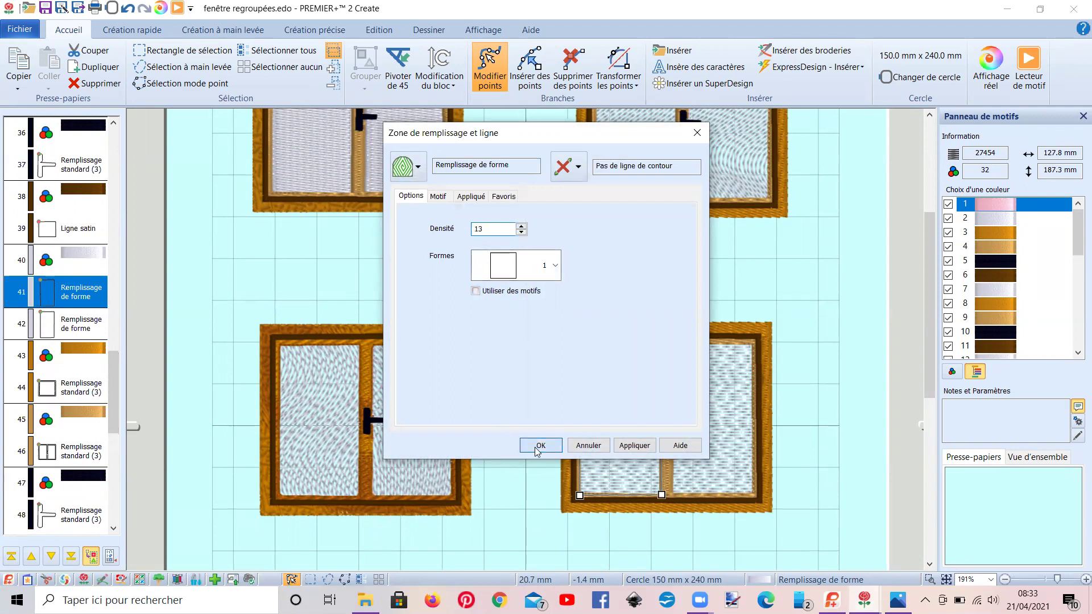
pyautogui.click(537, 447)
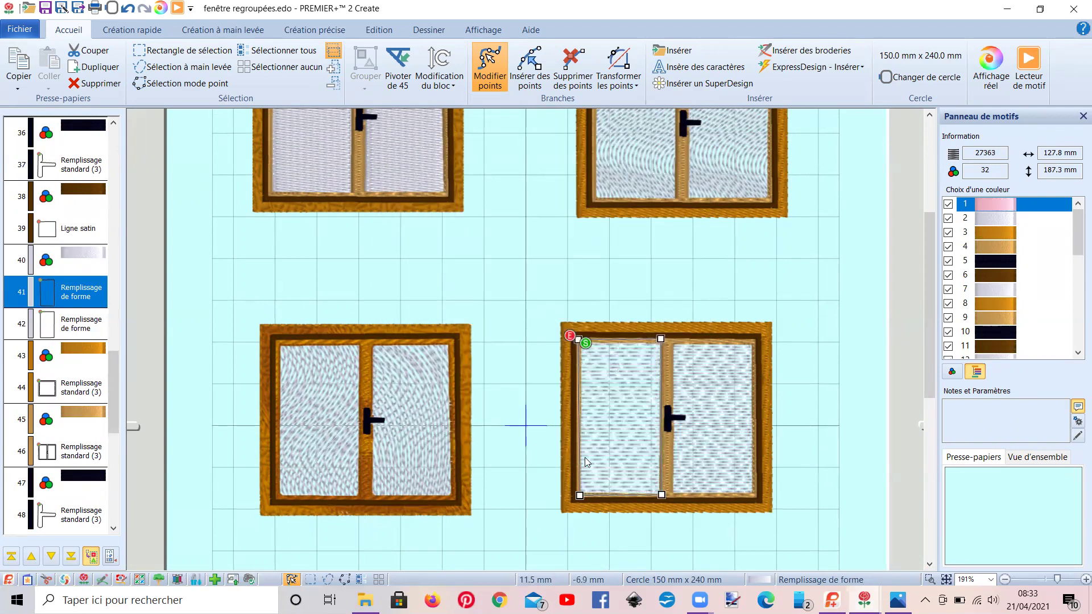
pyautogui.scroll(-3, 615, 460)
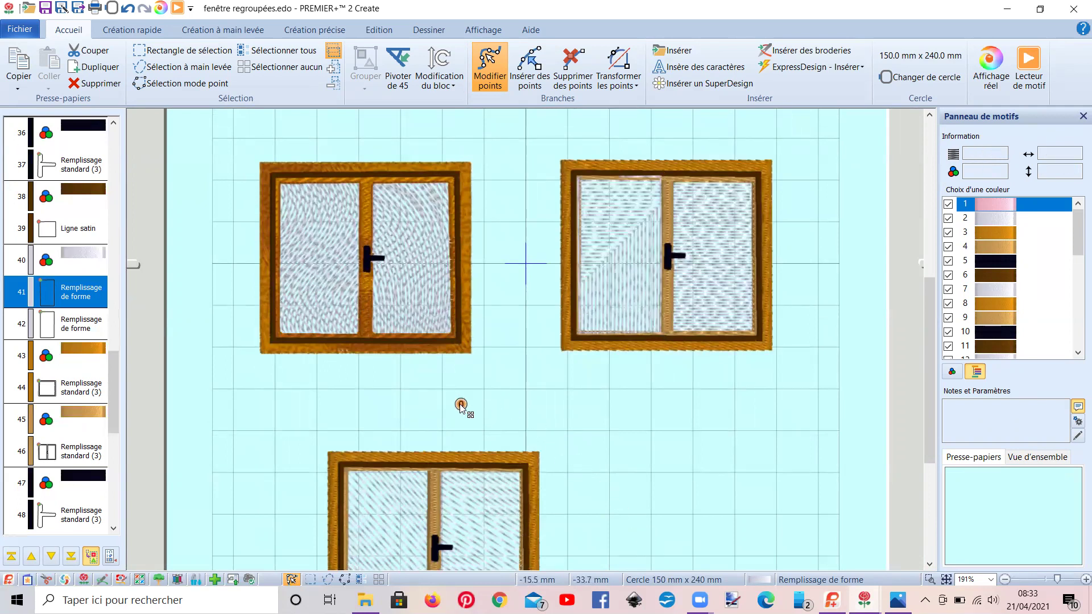
# Change the shape fill of the middle-right window's right pane to shape 2, the circle.
pyautogui.click(709, 296)
pyautogui.doubleClick(709, 295)
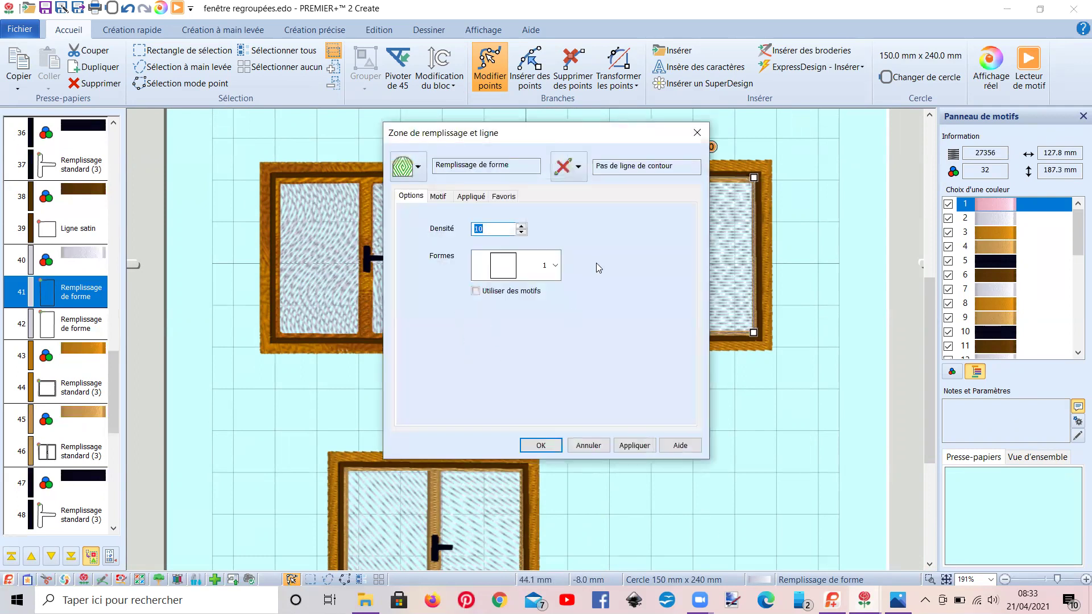
pyautogui.click(554, 267)
pyautogui.click(541, 323)
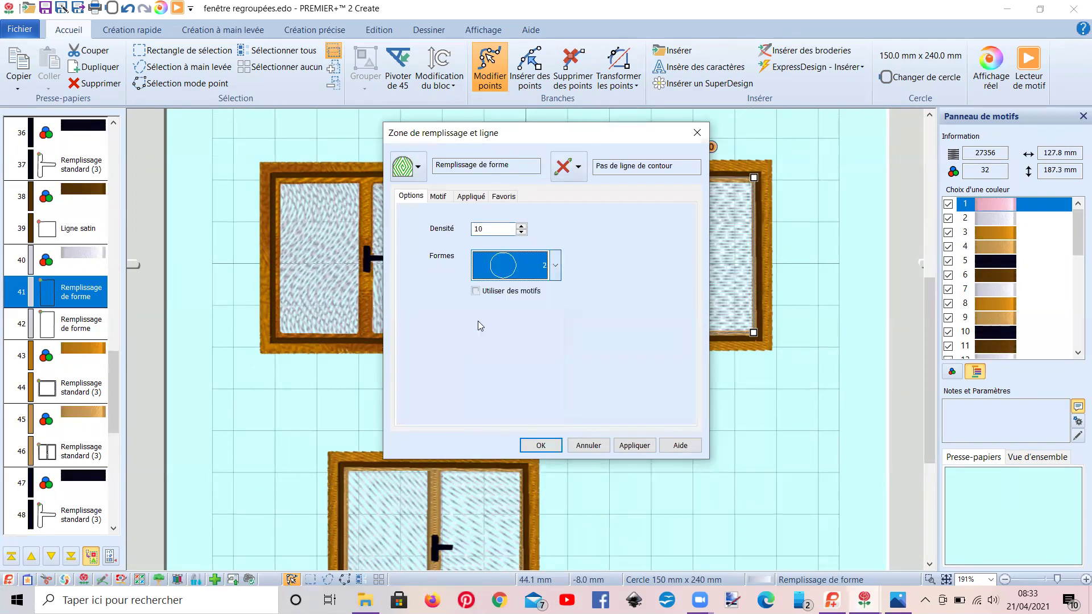
pyautogui.click(551, 445)
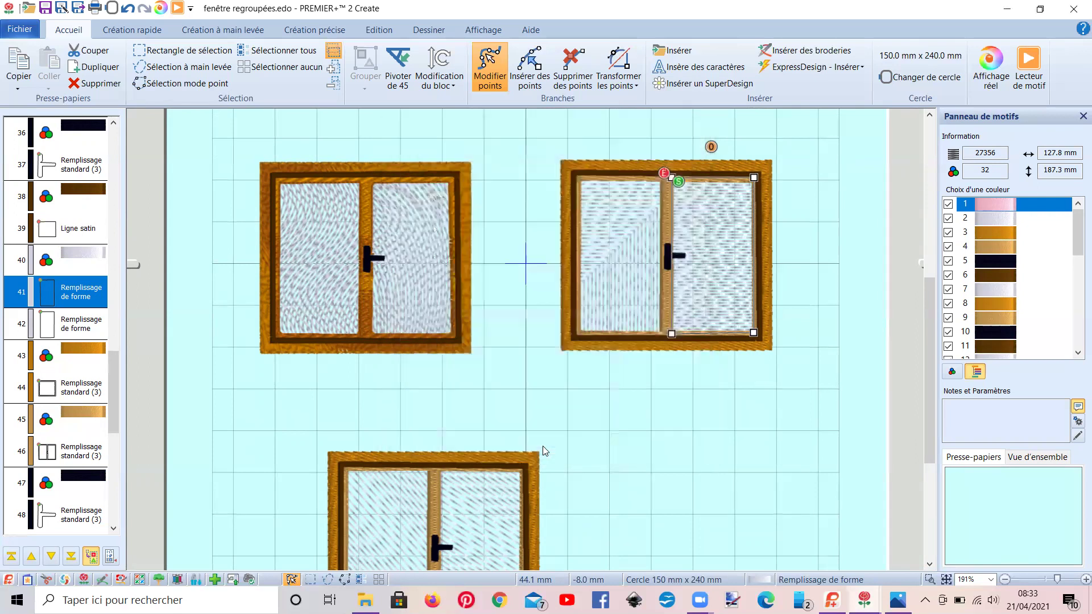
# Set the middle-right window's right pane to fill shape 29 and move the fill origin from inside the pane to well below the window.
pyautogui.moveTo(711, 151)
pyautogui.mouseDown()
pyautogui.moveTo(703, 309)
pyautogui.moveTo(651, 362)
pyautogui.moveTo(561, 394)
pyautogui.moveTo(657, 340)
pyautogui.moveTo(715, 267)
pyautogui.moveTo(734, 213)
pyautogui.moveTo(793, 158)
pyautogui.moveTo(783, 262)
pyautogui.moveTo(722, 302)
pyautogui.mouseUp()
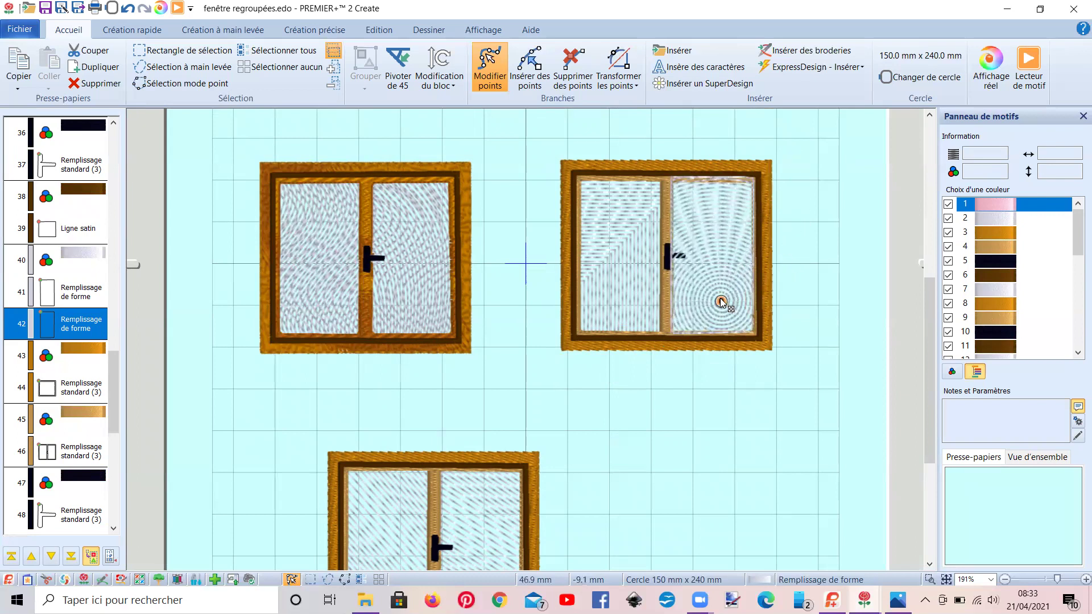
pyautogui.doubleClick(710, 306)
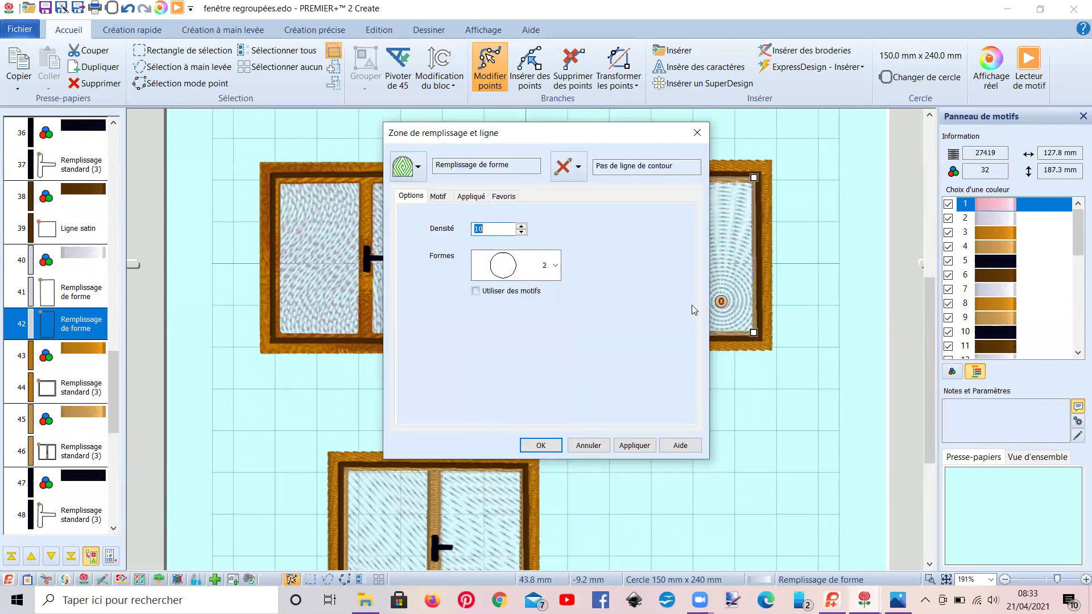
pyautogui.click(555, 275)
pyautogui.scroll(-4, 506, 353)
pyautogui.scroll(-4, 506, 370)
pyautogui.scroll(-1, 505, 371)
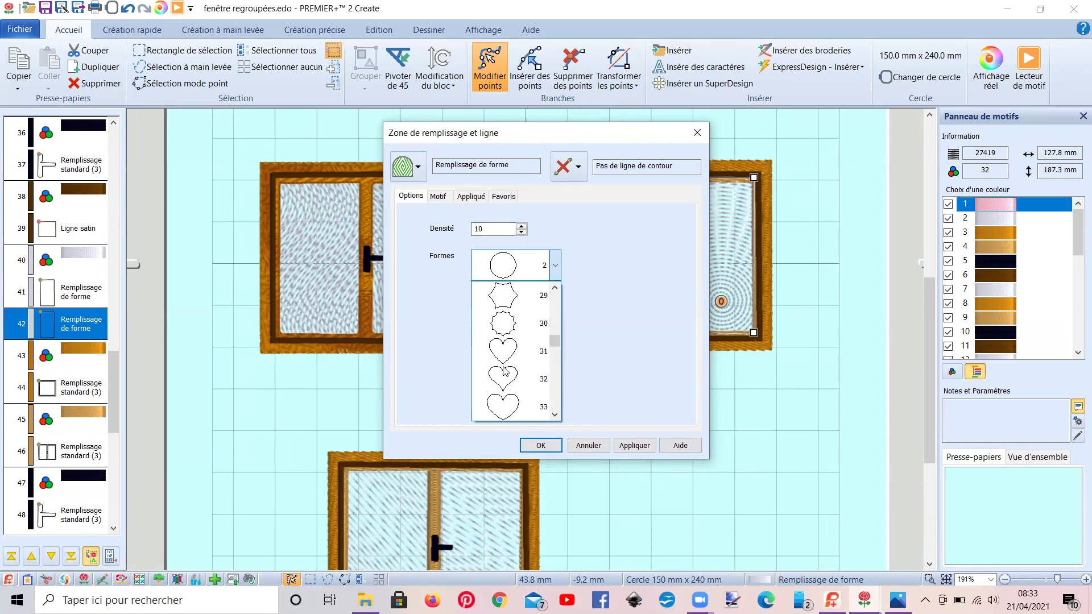
pyautogui.scroll(1, 506, 371)
pyautogui.click(504, 376)
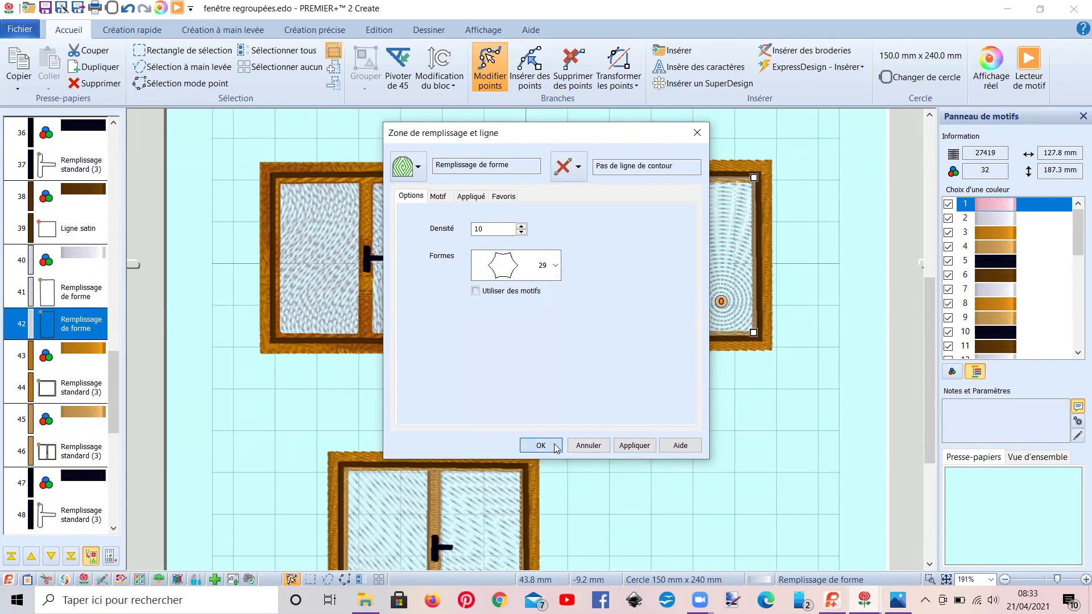
pyautogui.press('Return')
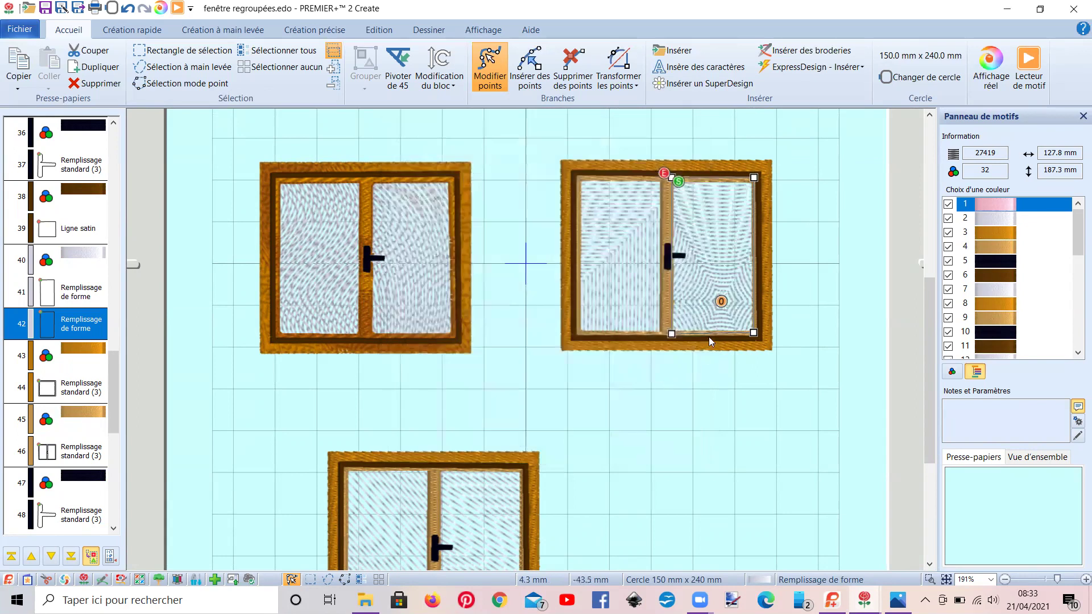
pyautogui.moveTo(721, 305); pyautogui.dragTo(706, 516)
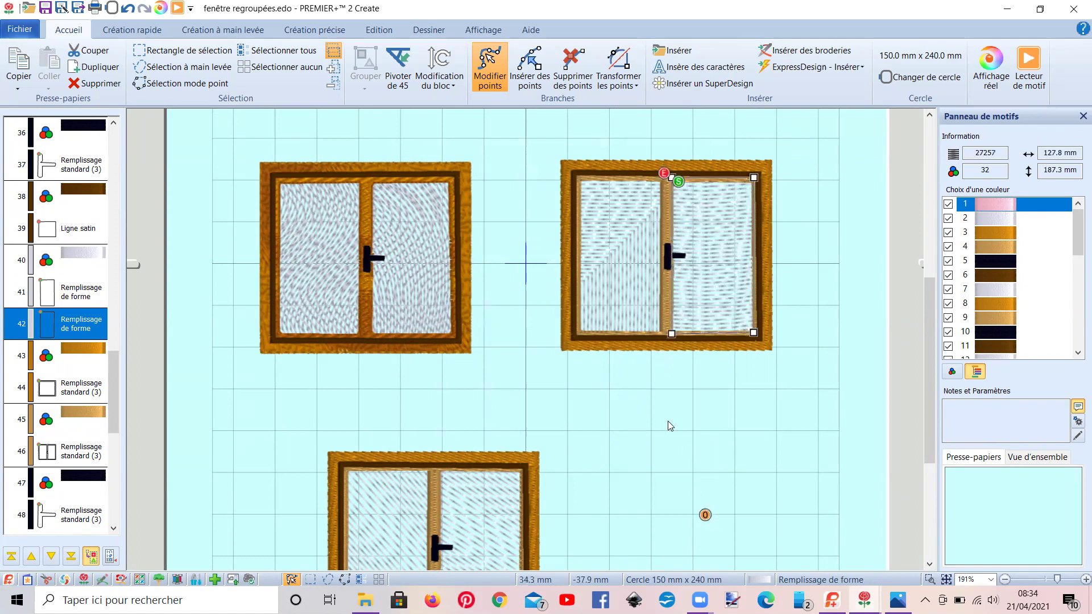
# Check the gradient settings of the bottom window's left pane, then rotate its standard fill's stitch angle to 332.
pyautogui.scroll(-3, 668, 424)
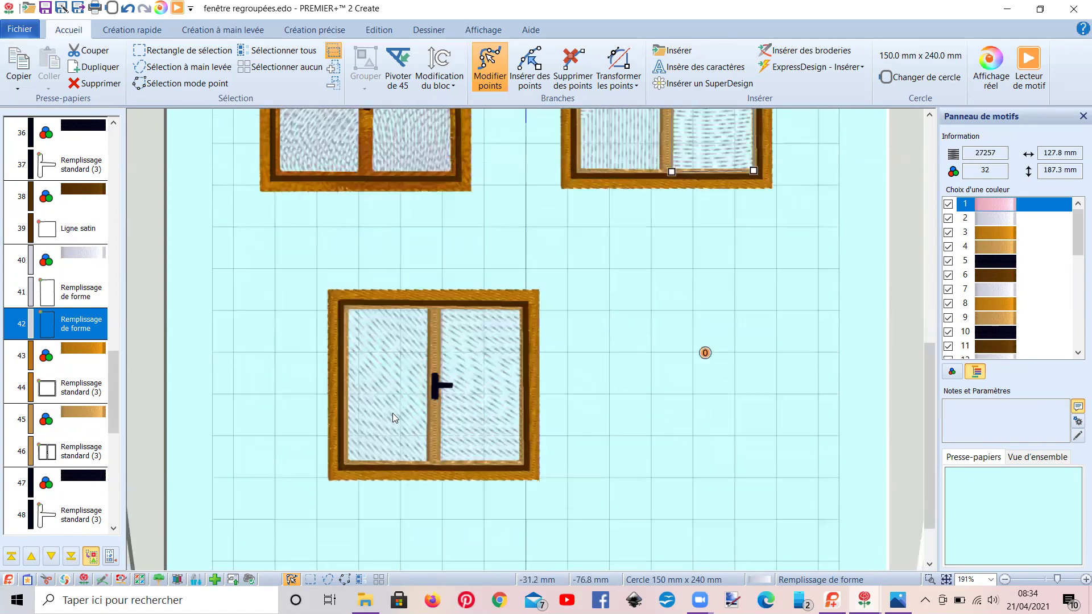
pyautogui.click(384, 382)
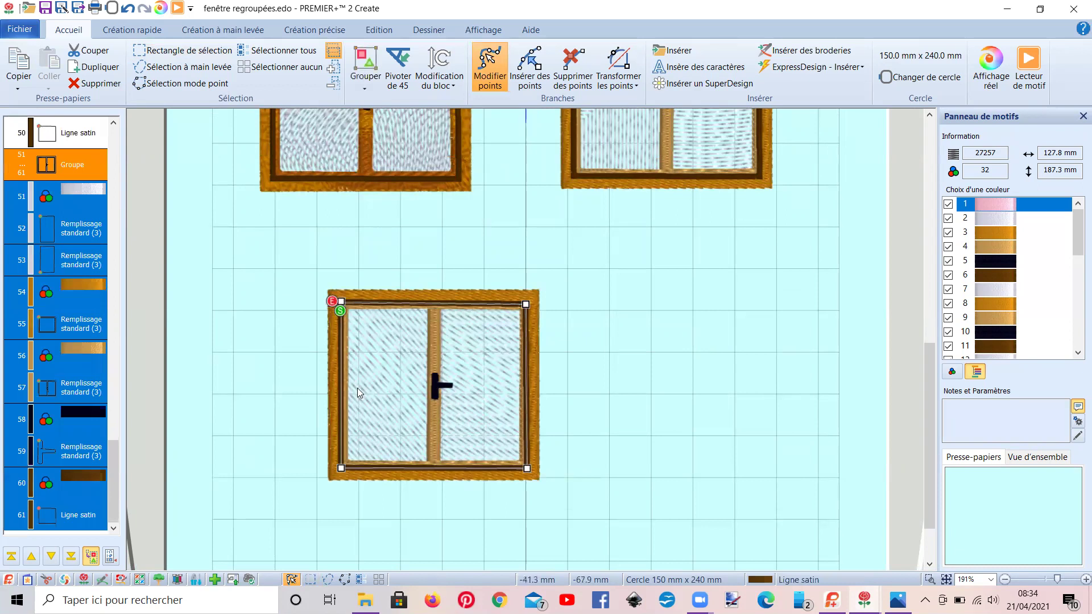
pyautogui.rightClick(94, 229)
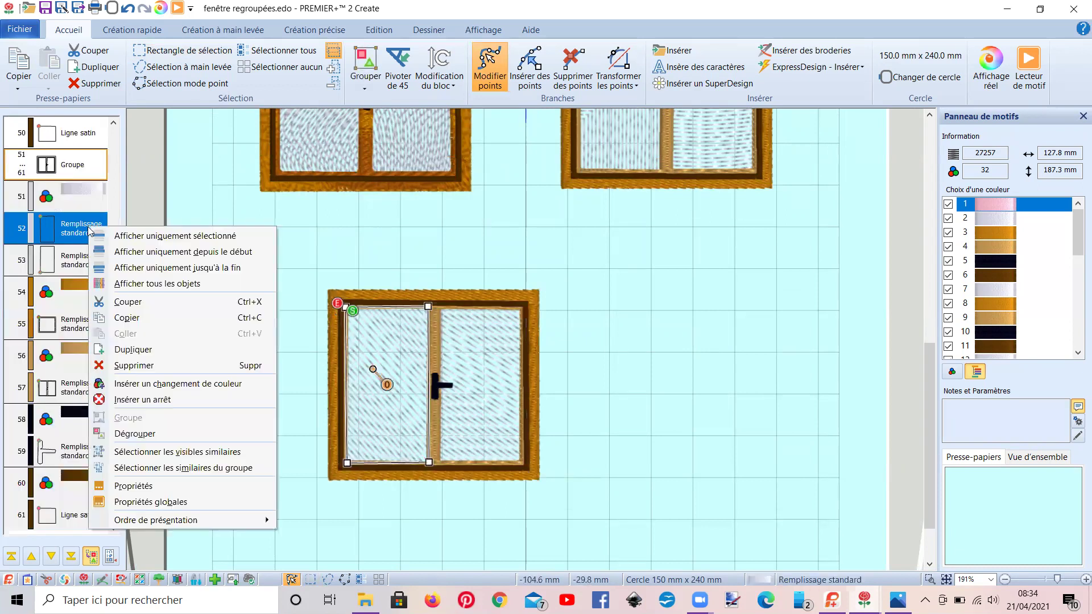
pyautogui.click(135, 488)
pyautogui.moveTo(475, 102); pyautogui.dragTo(808, 96)
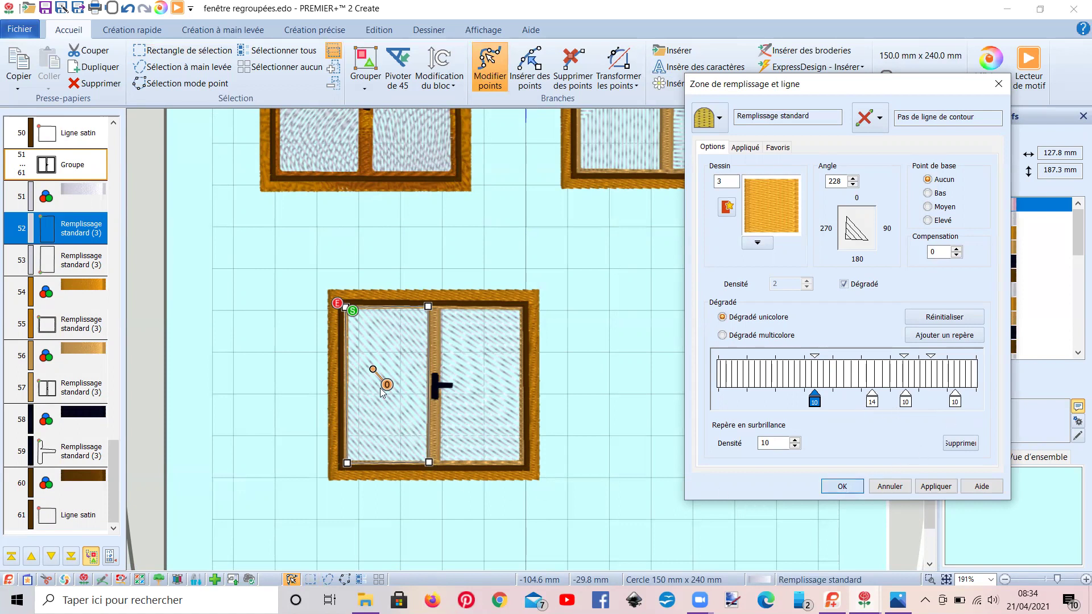
pyautogui.press('Return')
pyautogui.moveTo(373, 370); pyautogui.dragTo(457, 347)
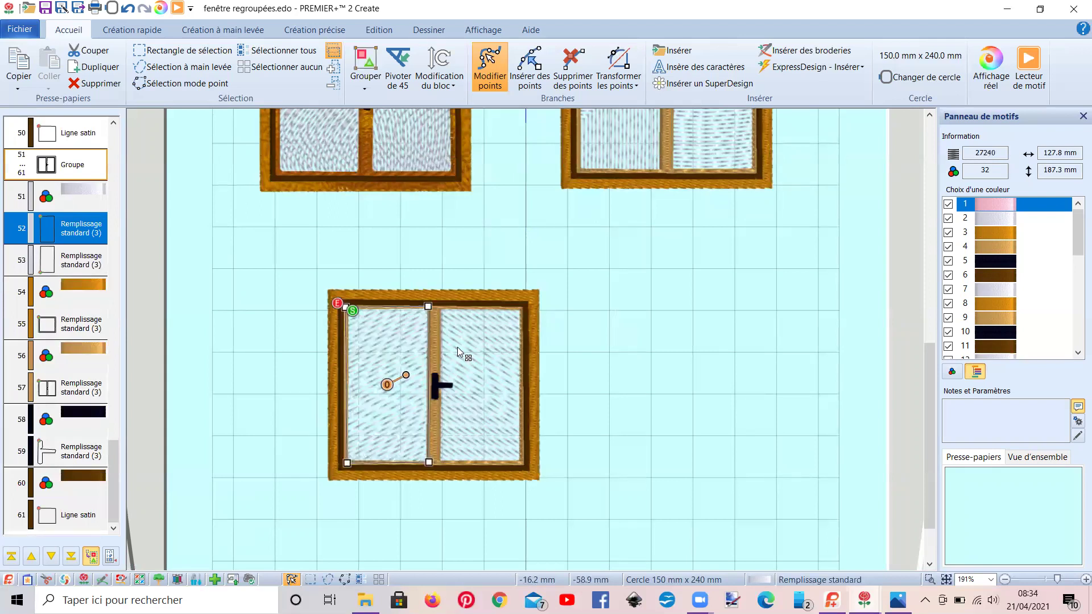
# Set the left pane's first gradient marker to density 18 and shift it closer to the start of the gradient.
pyautogui.doubleClick(402, 357)
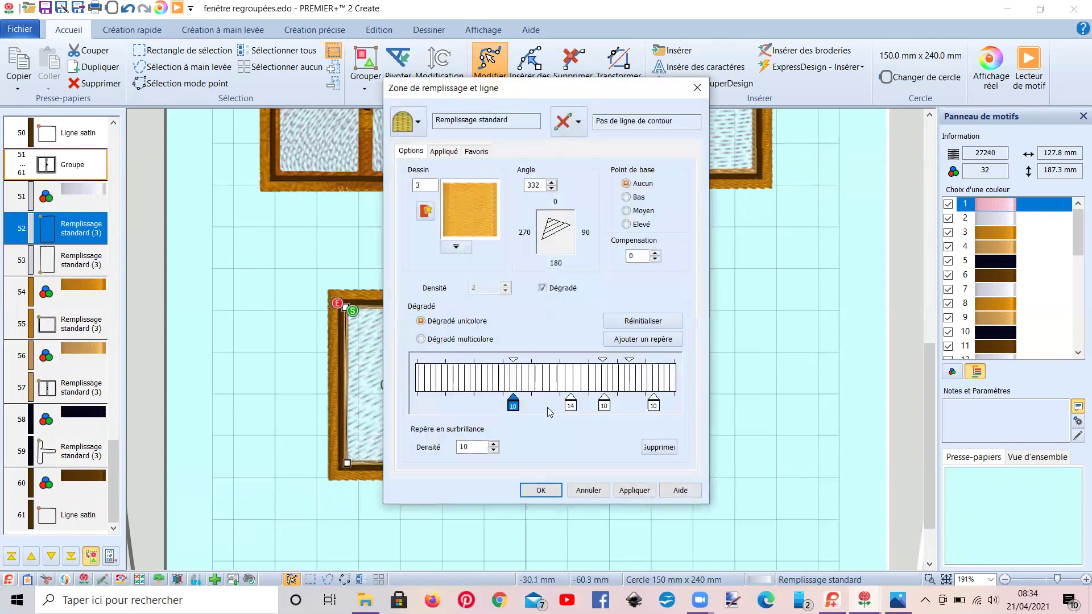
pyautogui.moveTo(503, 103); pyautogui.dragTo(747, 102)
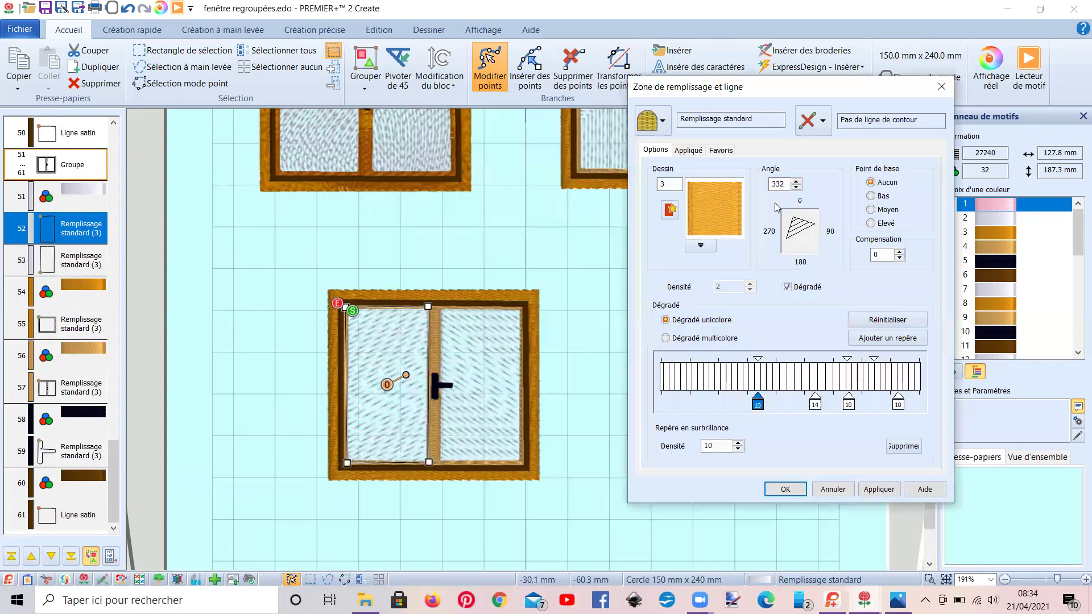
pyautogui.click(738, 443)
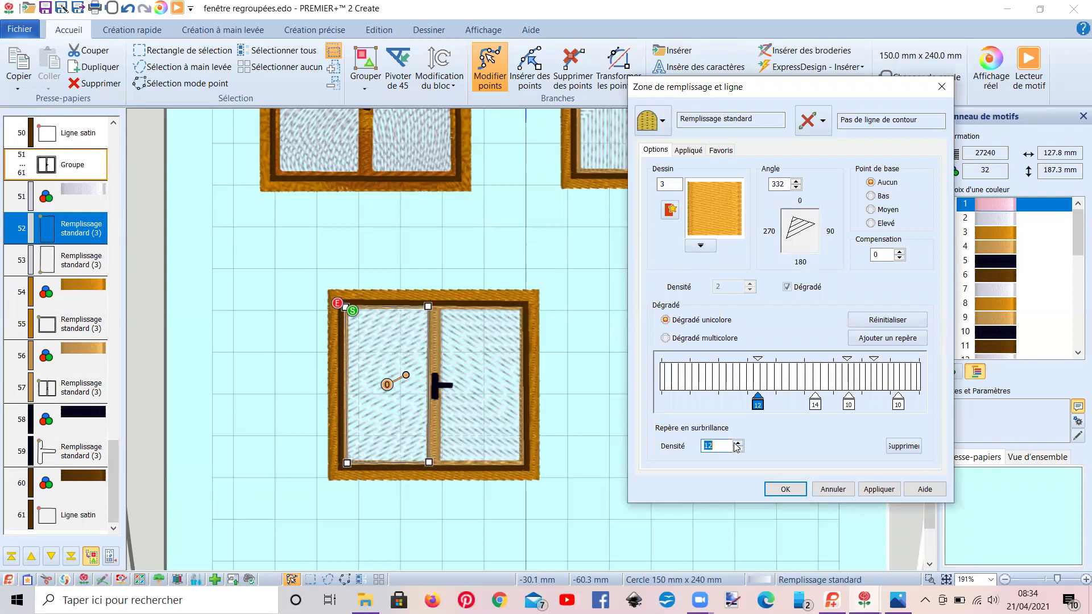
pyautogui.click(871, 489)
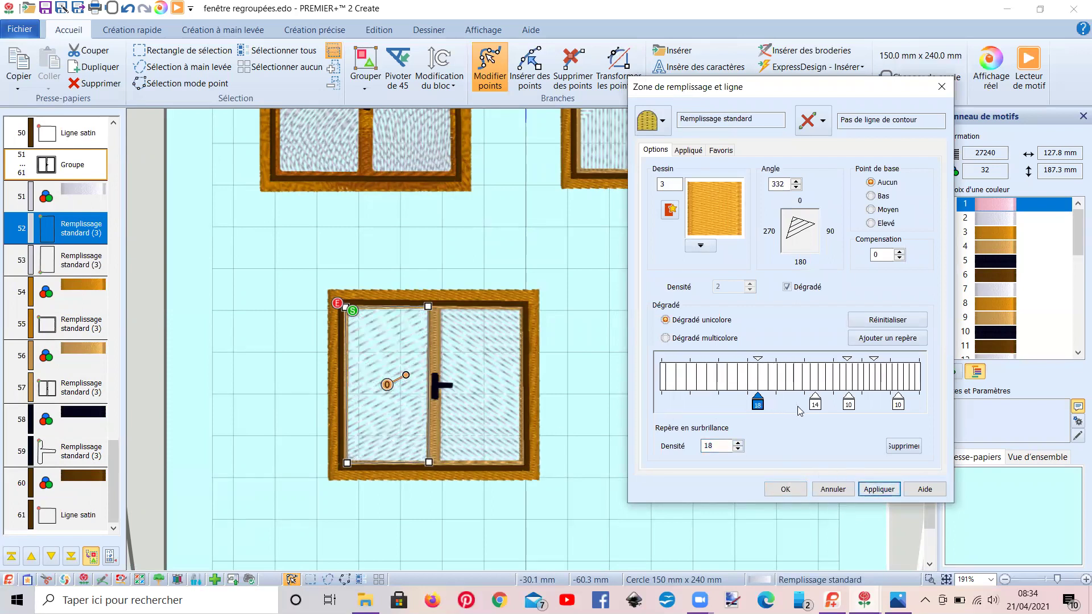
pyautogui.moveTo(758, 403); pyautogui.dragTo(701, 402)
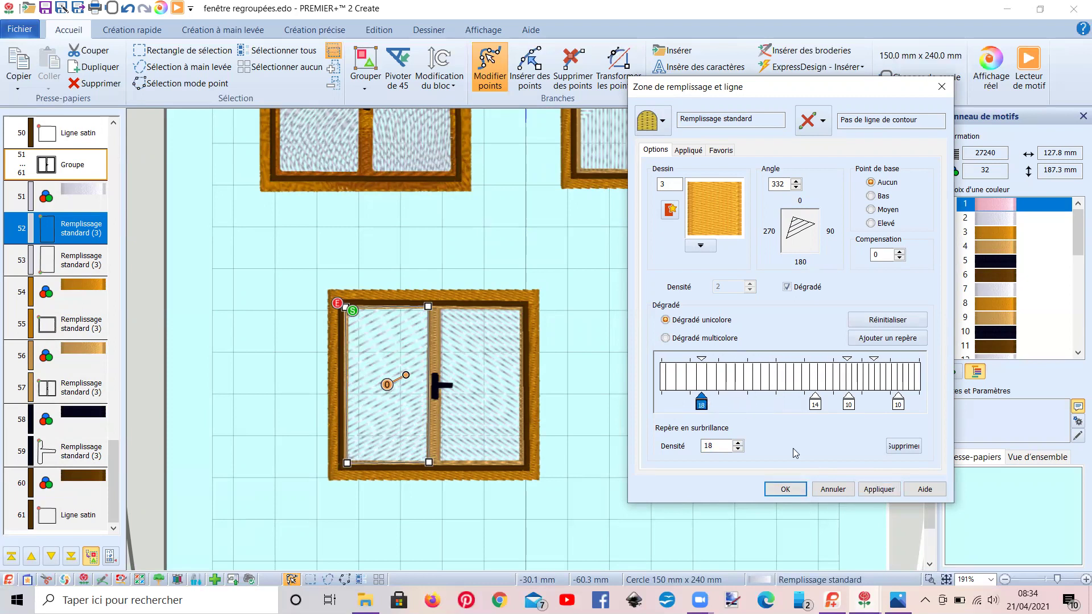
pyautogui.click(868, 489)
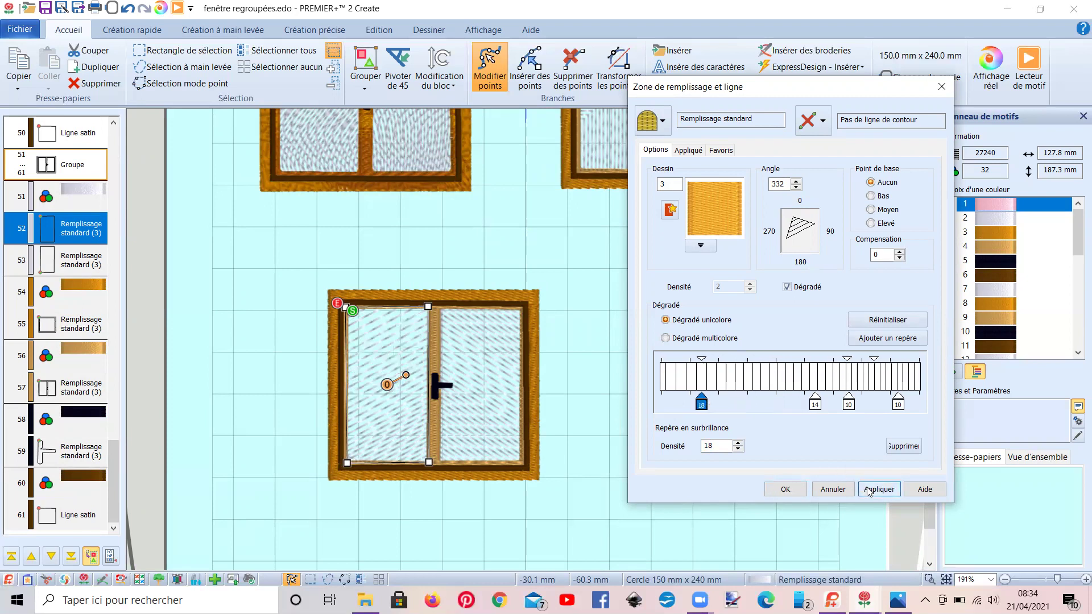
pyautogui.click(786, 490)
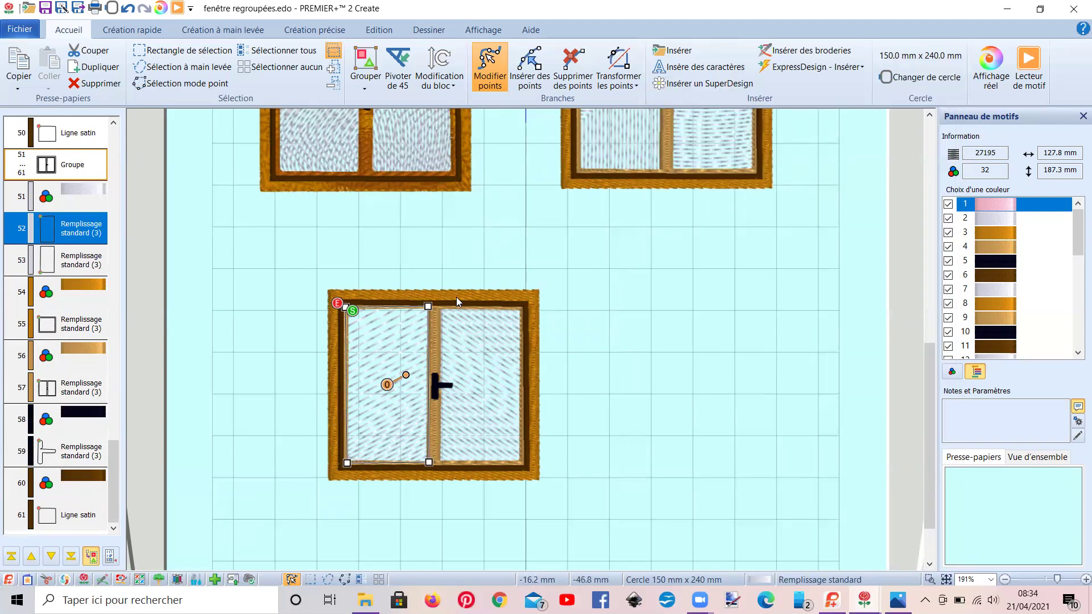
# Ungroup the bottom window so that its parts can be edited separately.
pyautogui.press('Escape')
pyautogui.click(454, 295)
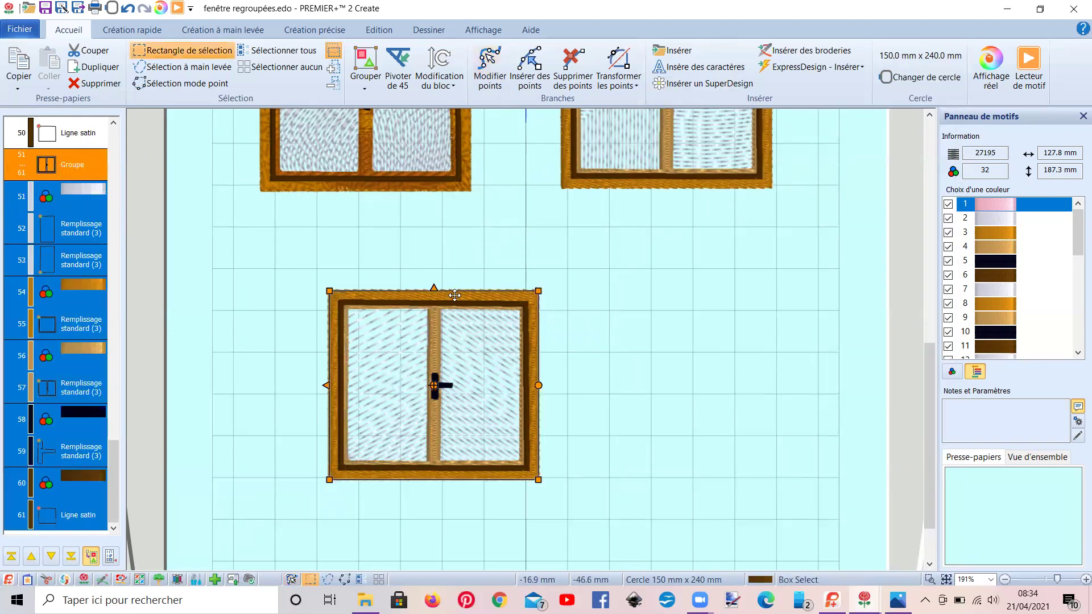
pyautogui.click(364, 89)
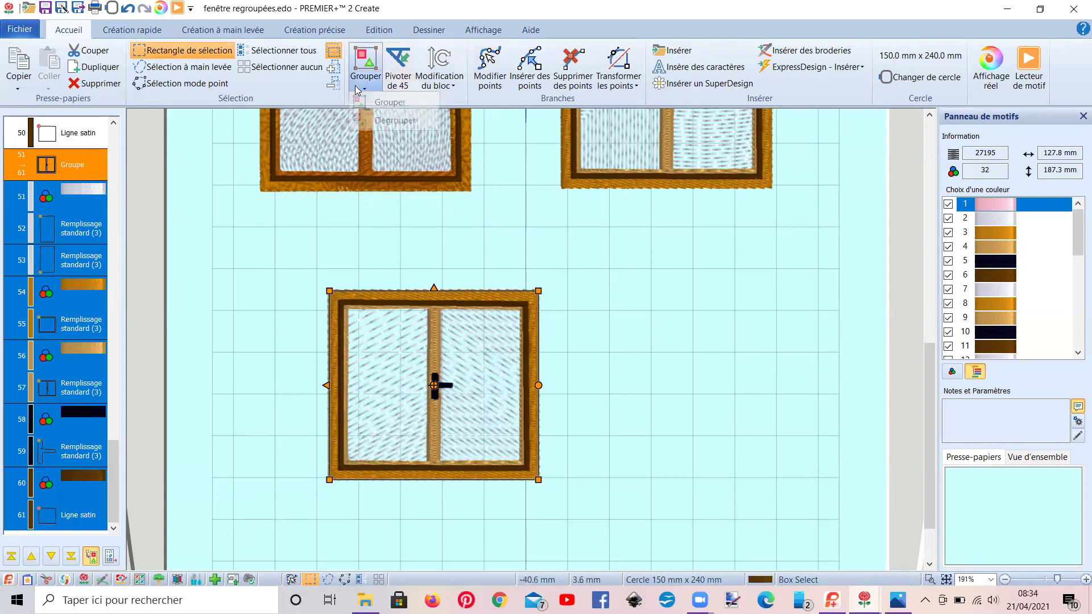
pyautogui.click(370, 121)
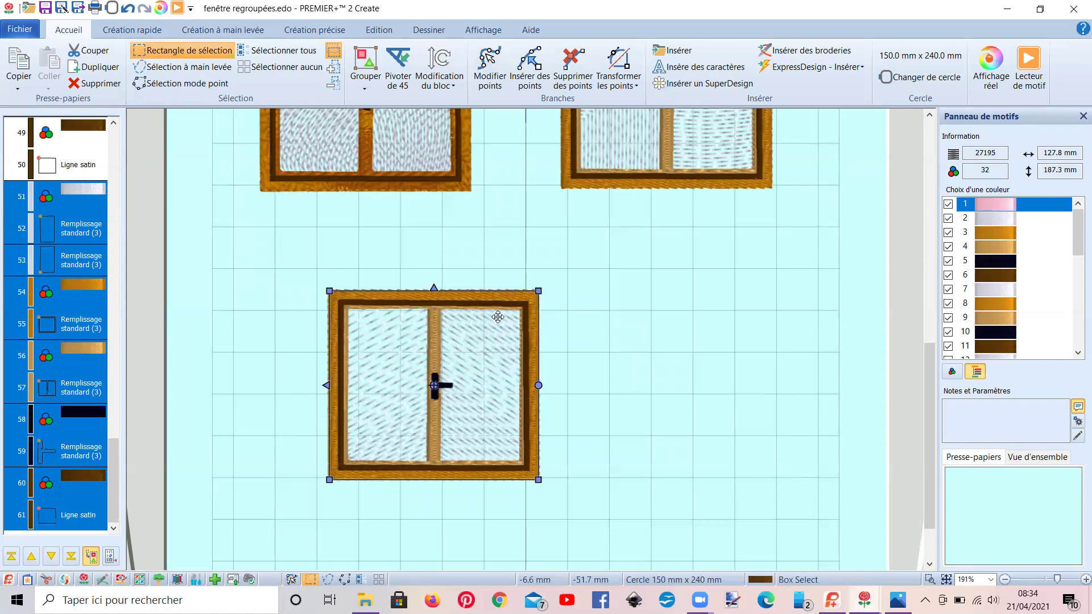
# Change the standard fill of the bottom window's outer frame to pattern 248 from the Waves 2 category.
pyautogui.doubleClick(499, 317)
pyautogui.click(486, 294)
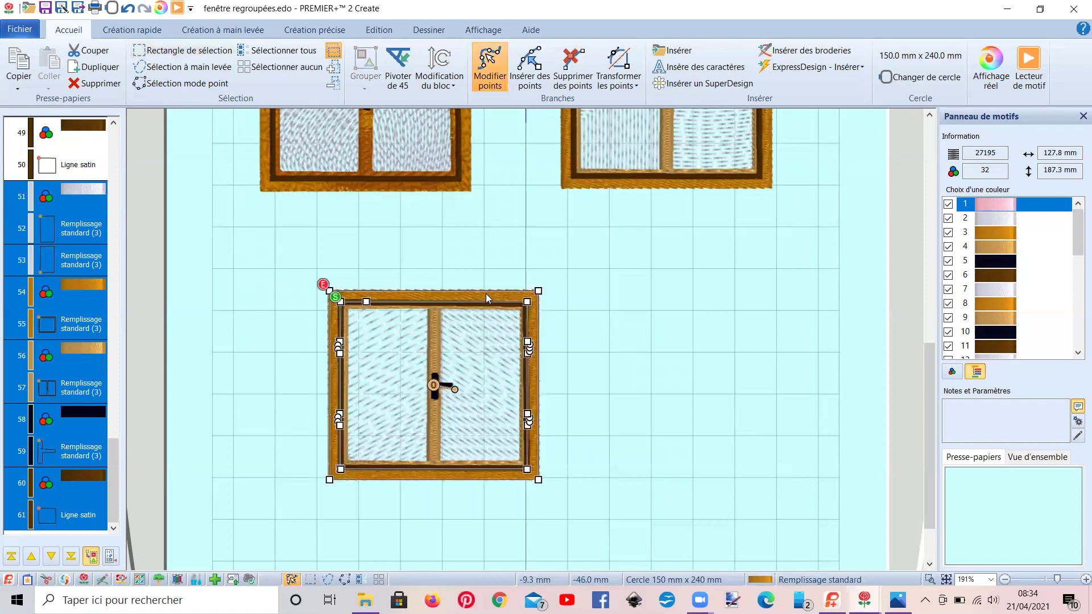
pyautogui.doubleClick(486, 293)
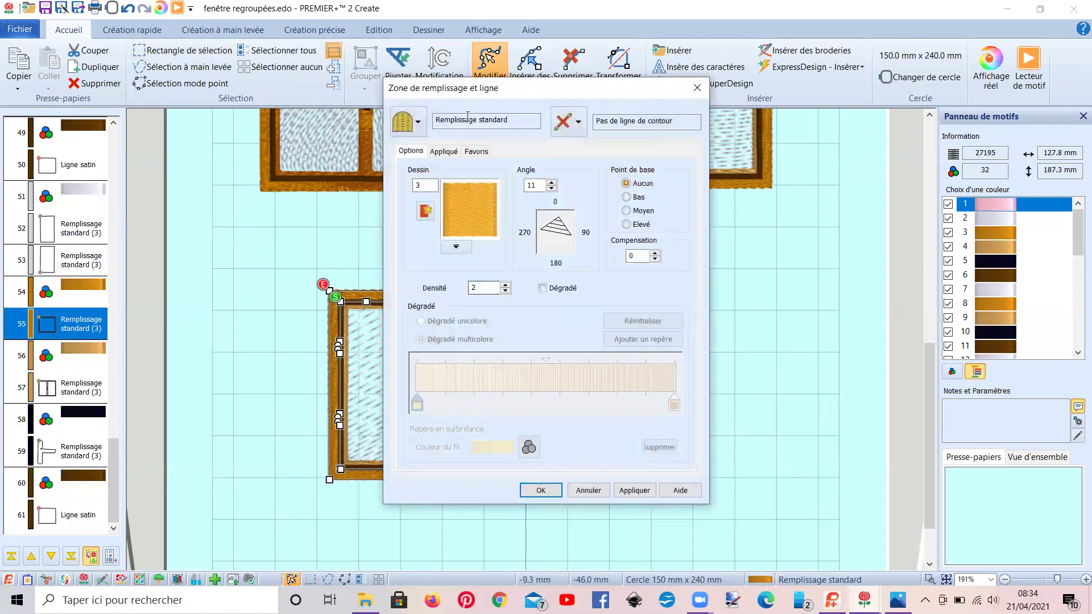
pyautogui.moveTo(461, 91); pyautogui.dragTo(675, 71)
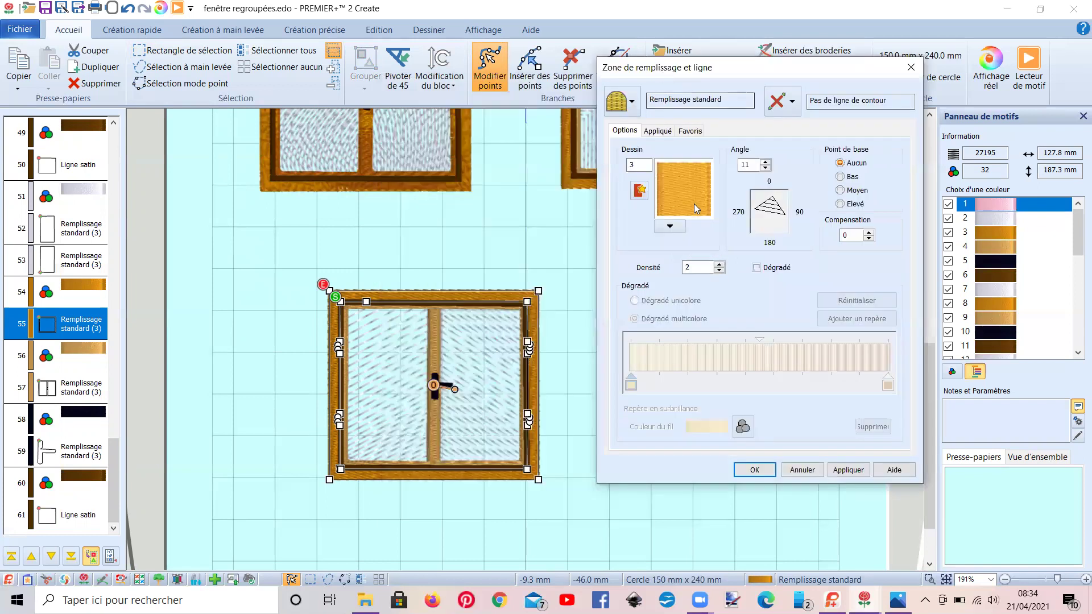
pyautogui.click(670, 227)
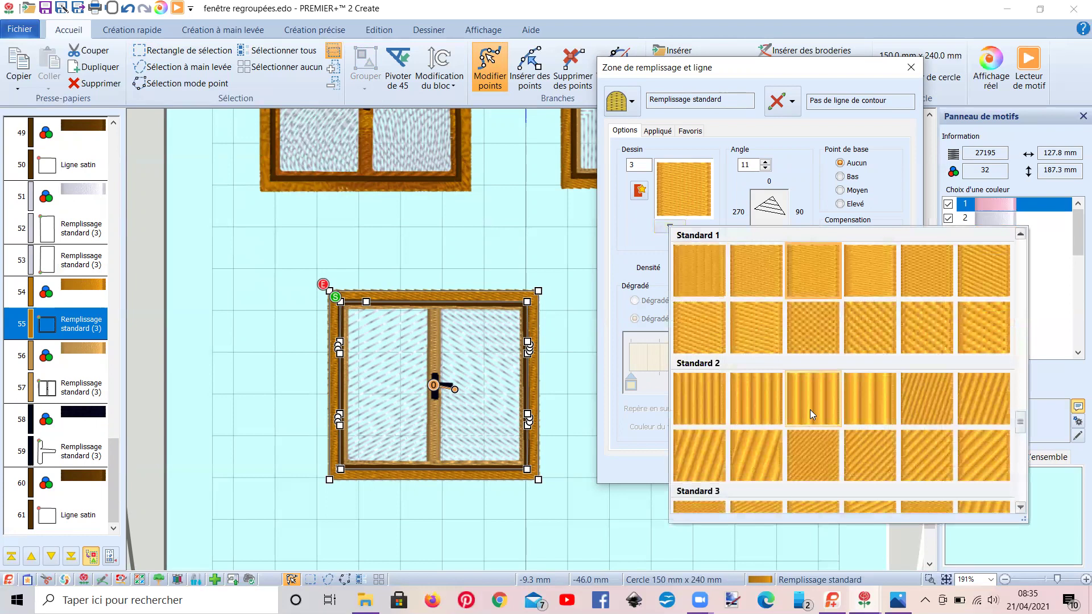
pyautogui.scroll(-3, 827, 383)
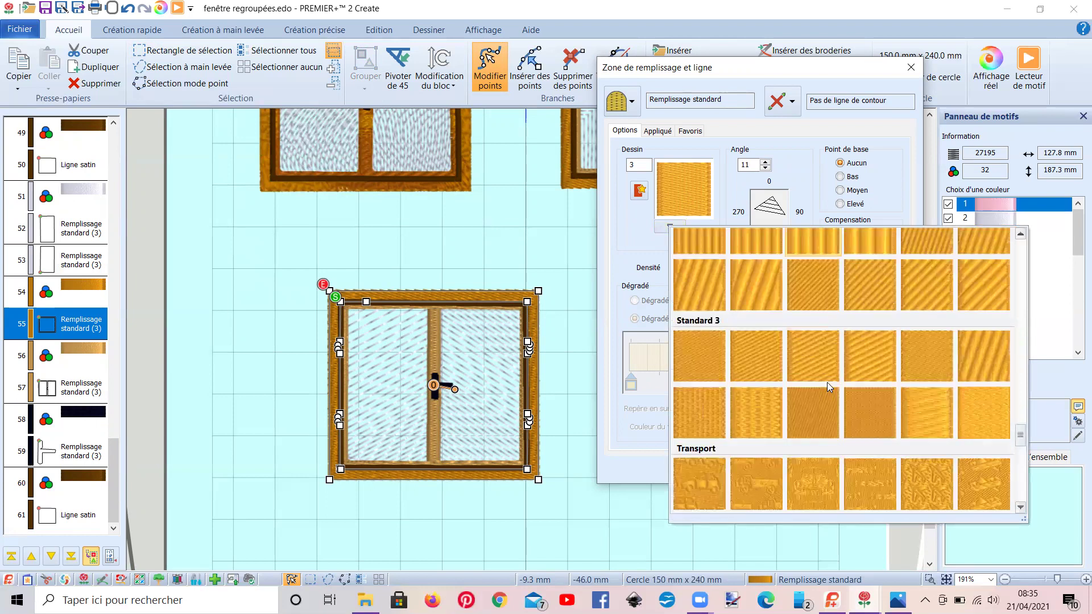
pyautogui.scroll(-3, 813, 376)
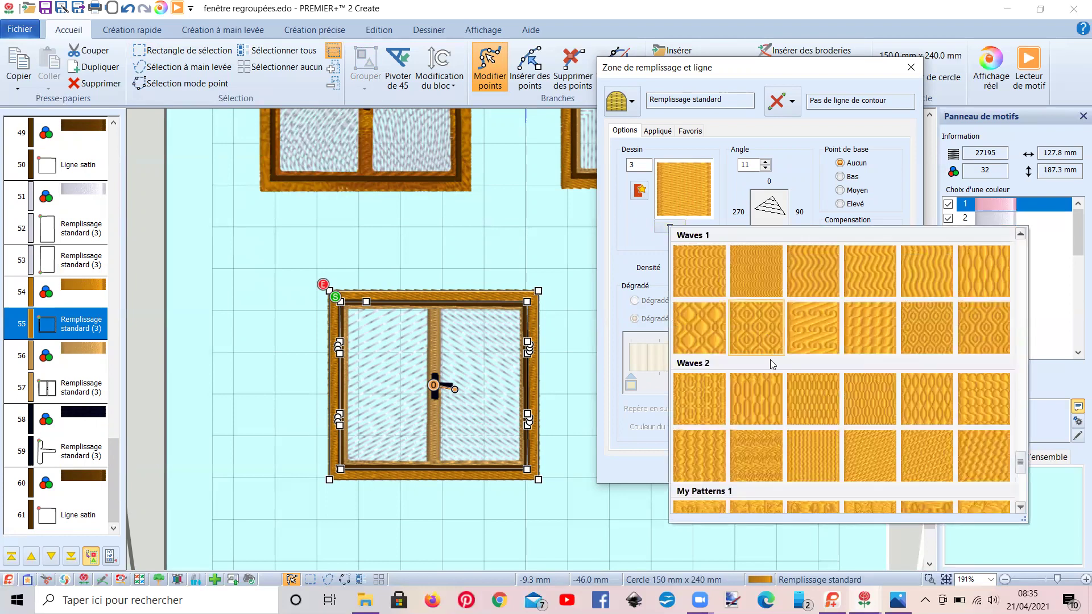
pyautogui.click(744, 445)
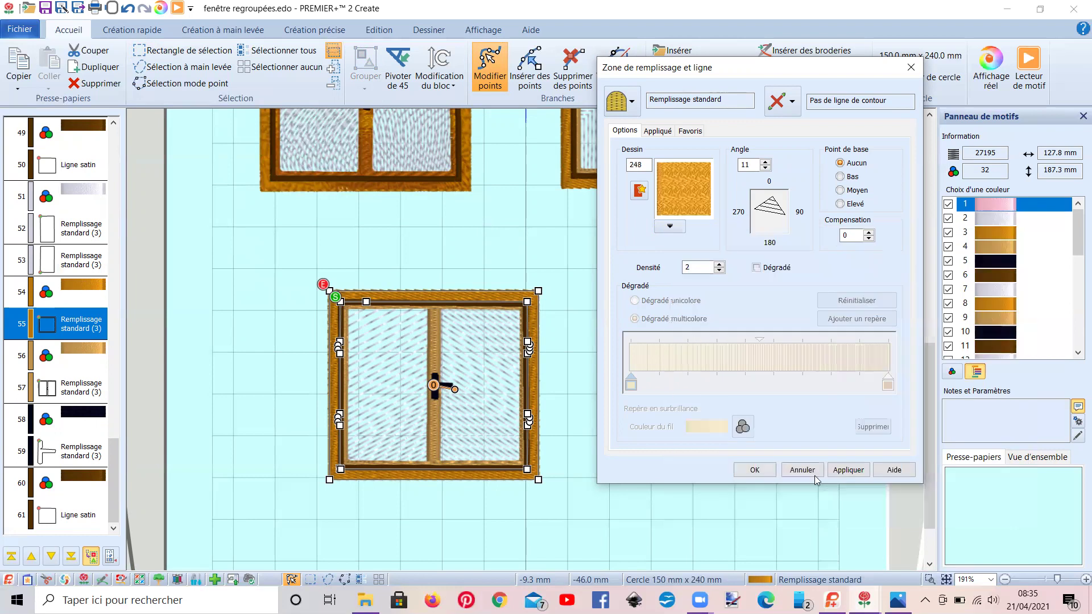
pyautogui.click(850, 470)
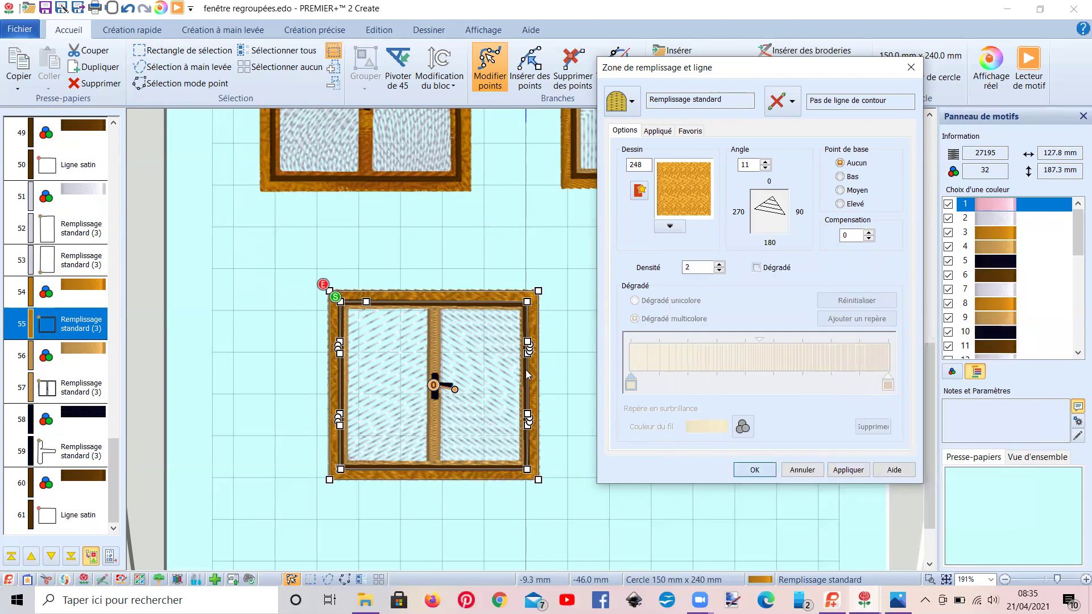
pyautogui.press('Return')
# Change the pattern of the bottom window's outer frame fill to 28 and apply it.
pyautogui.scroll(2, 526, 370)
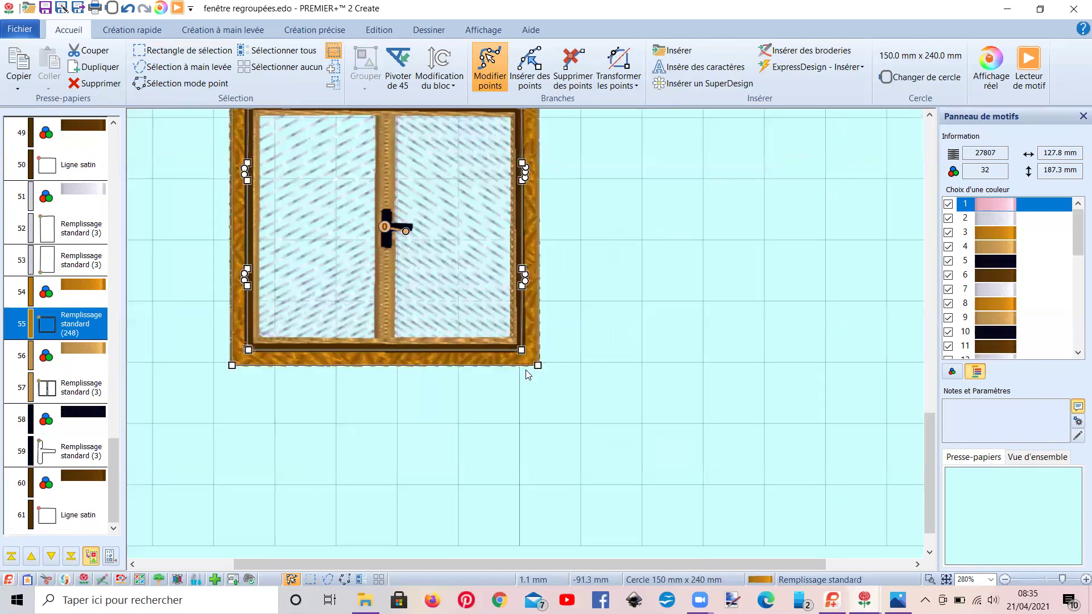
pyautogui.scroll(1, 526, 371)
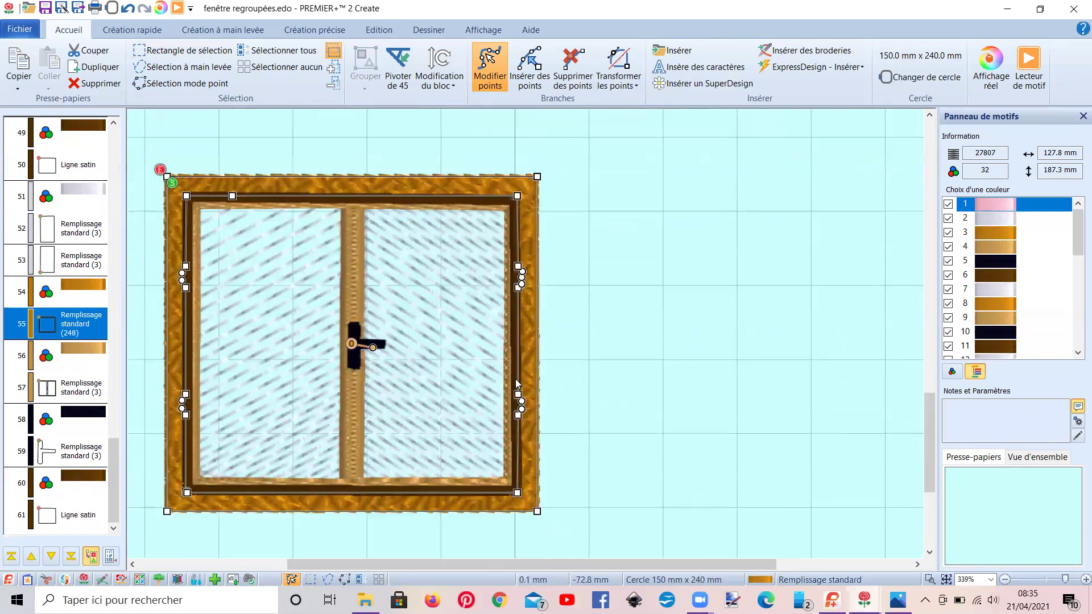
pyautogui.moveTo(501, 564); pyautogui.dragTo(446, 564)
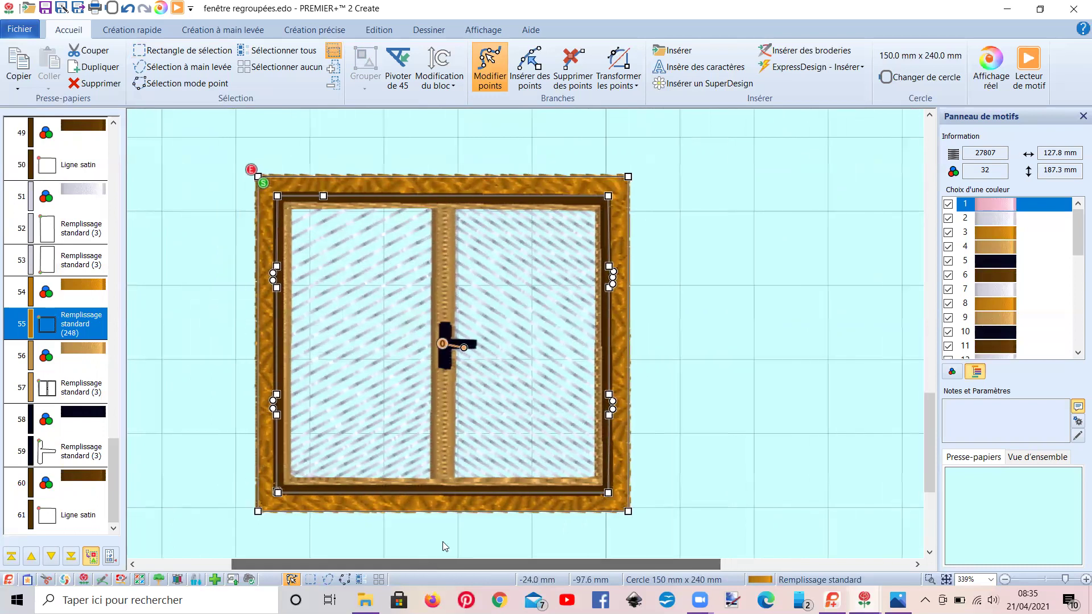
pyautogui.doubleClick(620, 239)
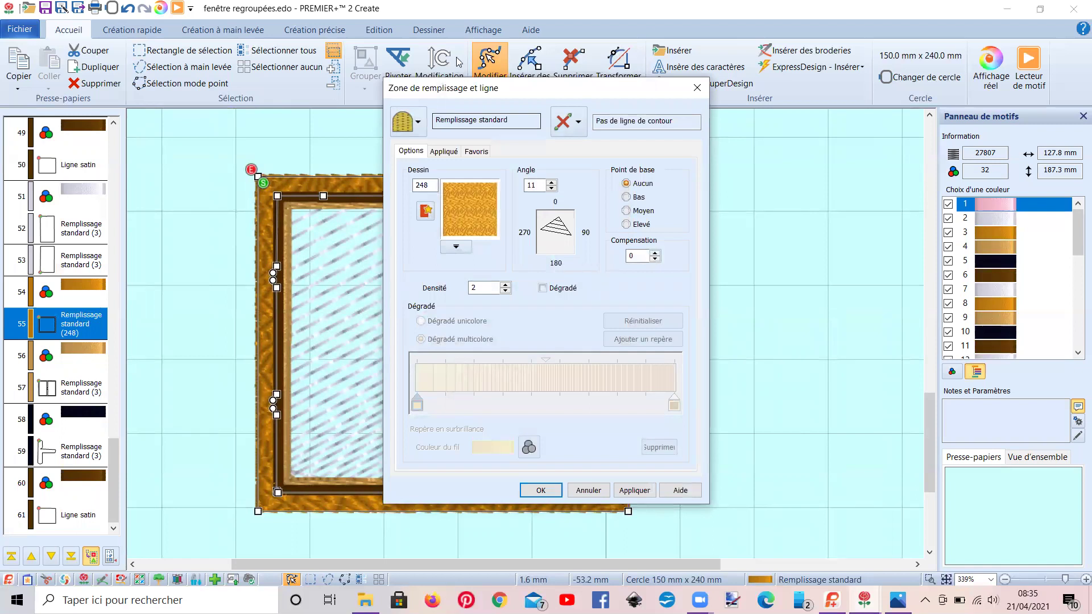
pyautogui.moveTo(462, 99); pyautogui.dragTo(724, 100)
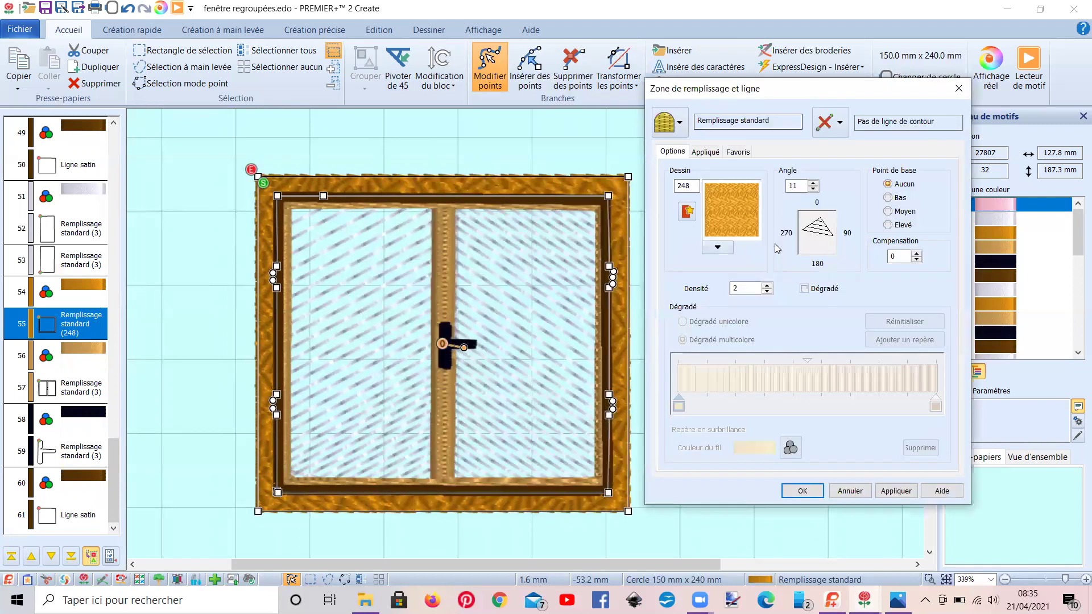
pyautogui.click(718, 248)
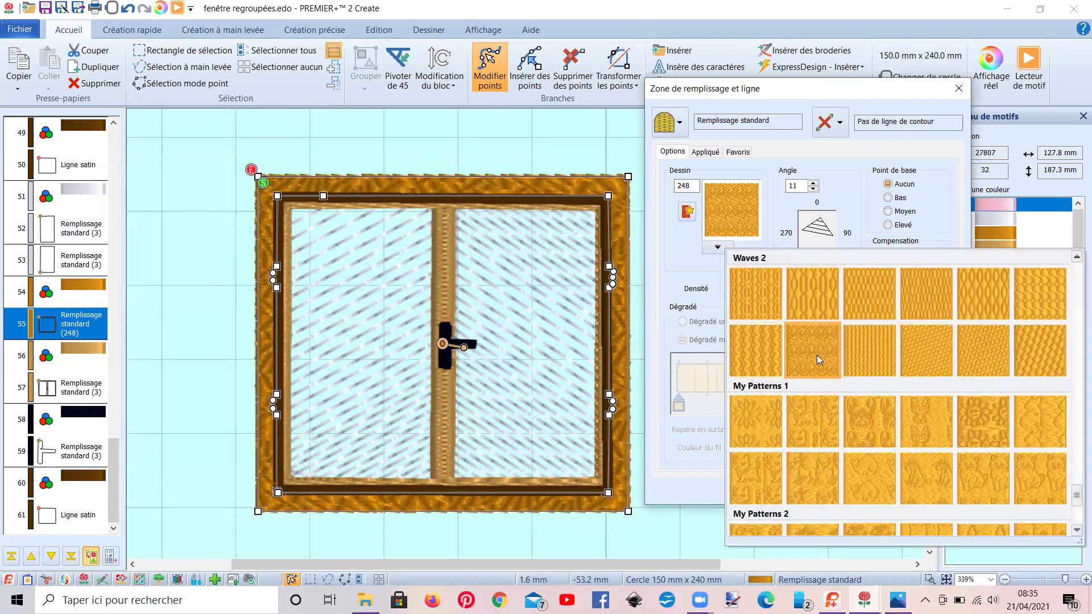
pyautogui.scroll(4, 824, 365)
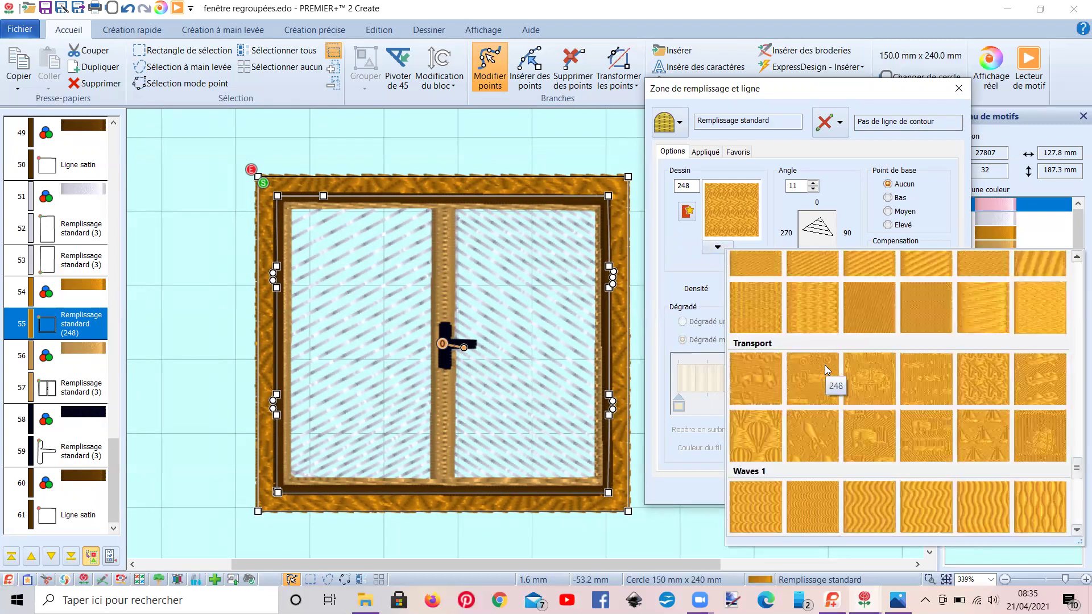
pyautogui.click(885, 366)
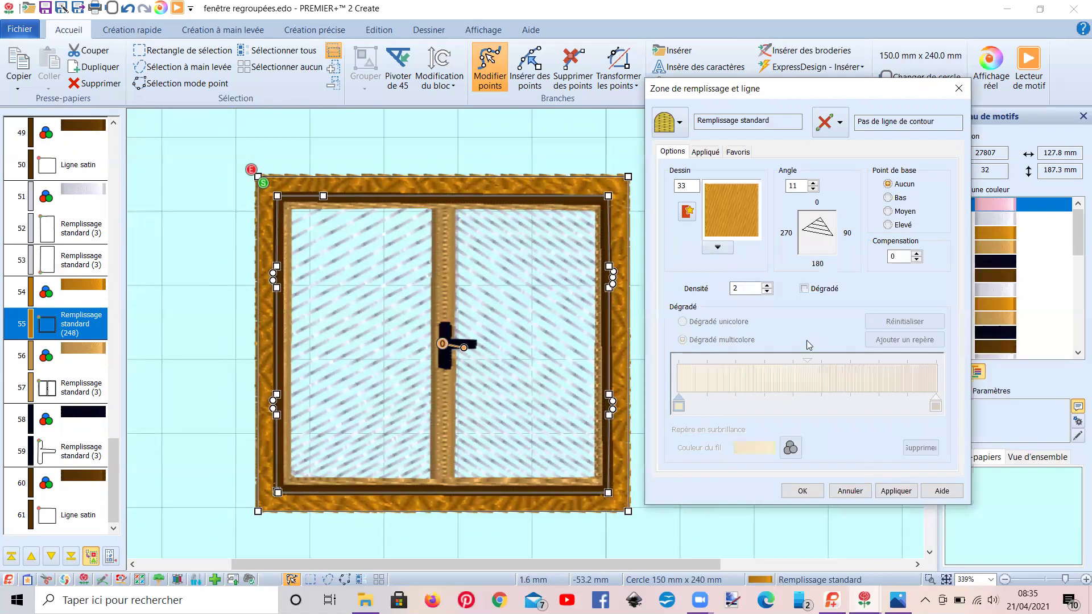
pyautogui.click(718, 247)
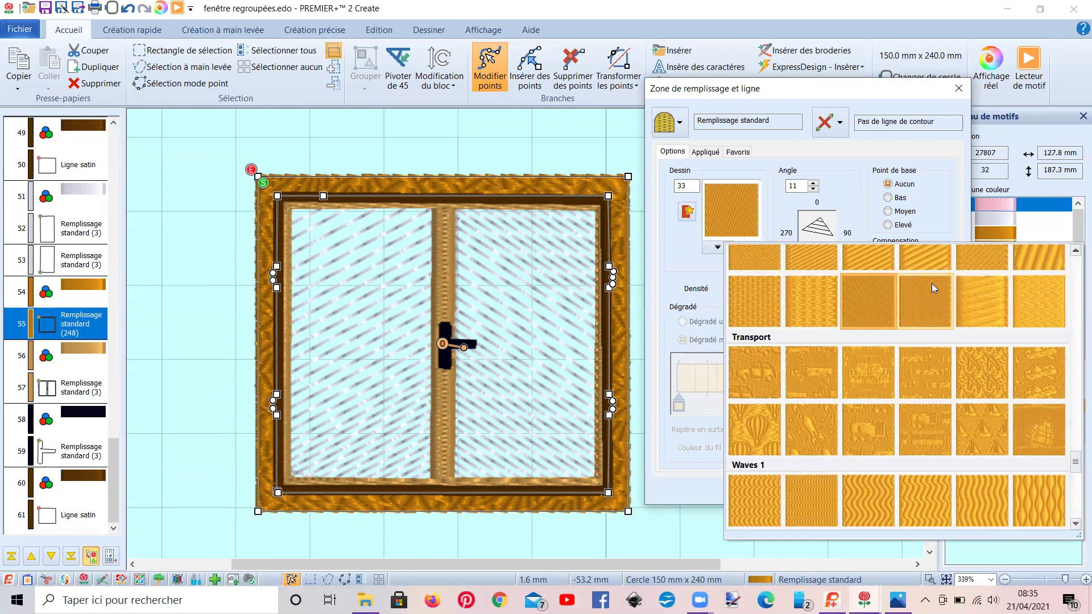
pyautogui.click(917, 260)
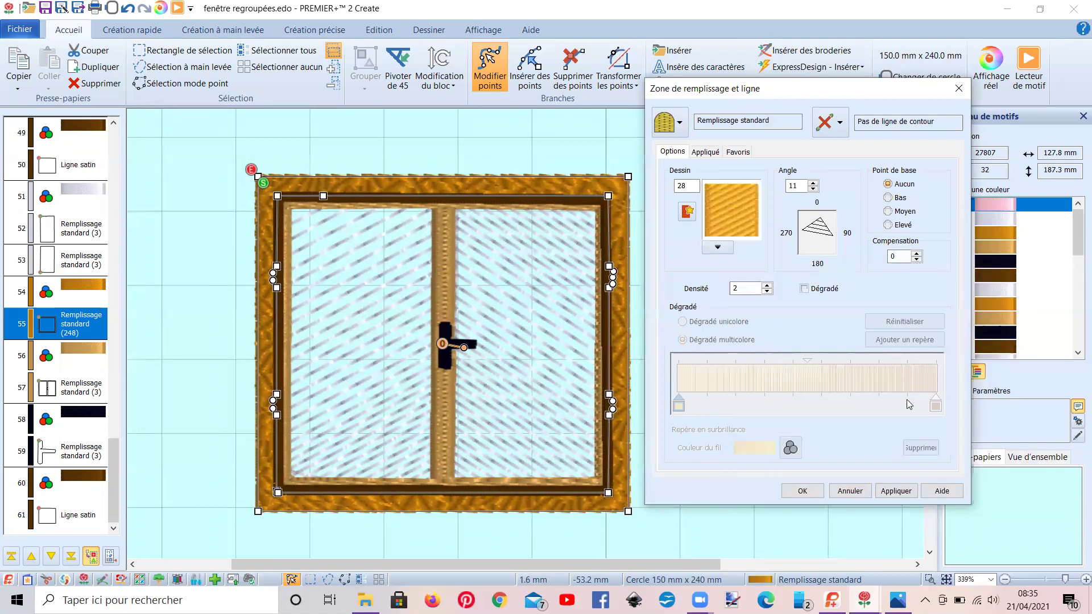
pyautogui.click(896, 492)
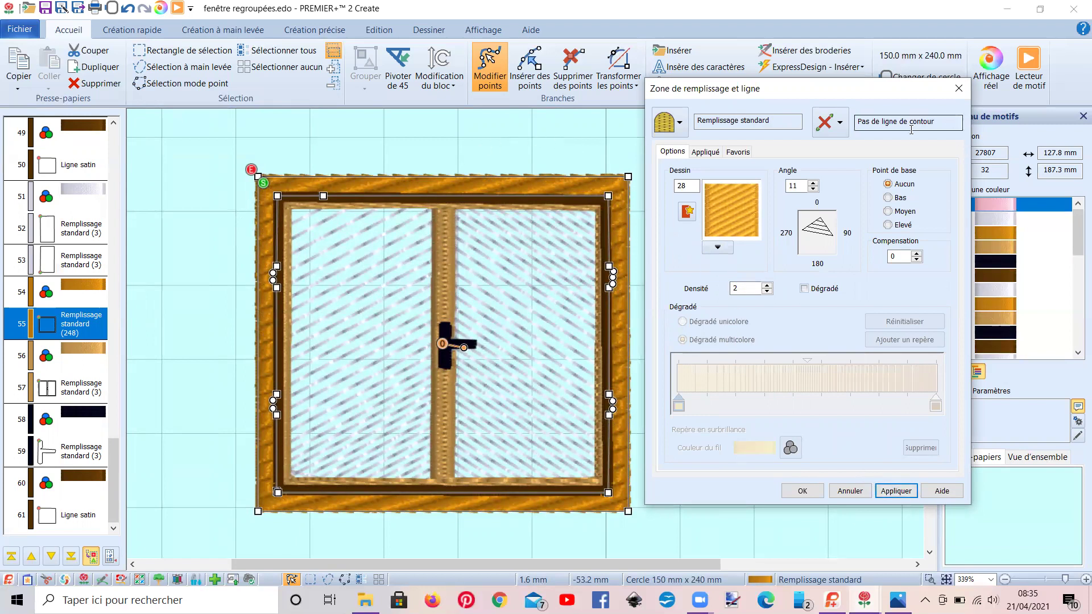
pyautogui.click(959, 88)
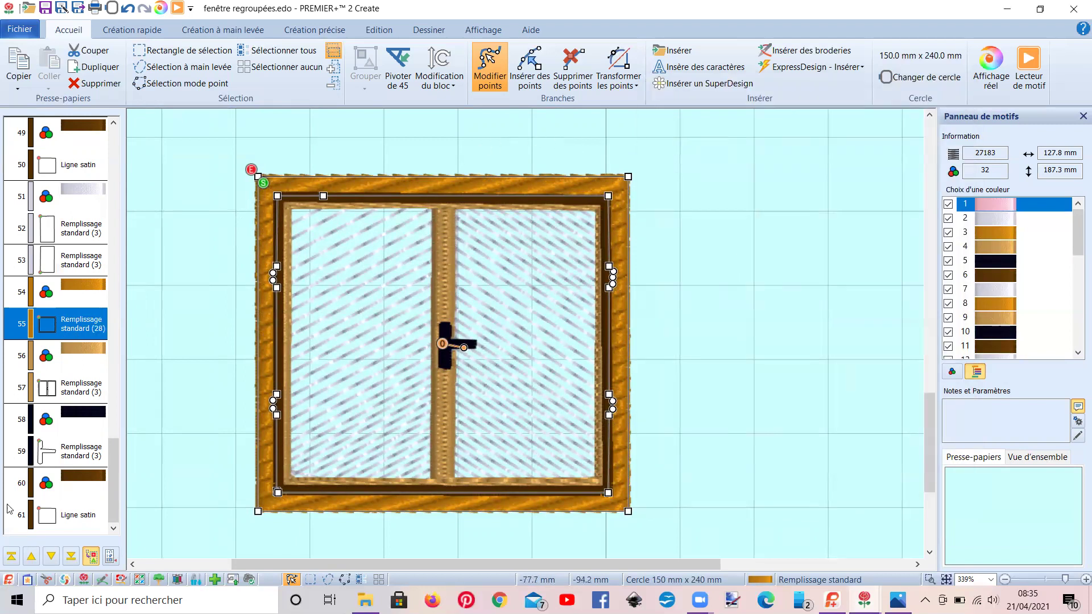
# Turn on a multicolour gradient for the outer frame's standard fill and apply it.
pyautogui.rightClick(74, 319)
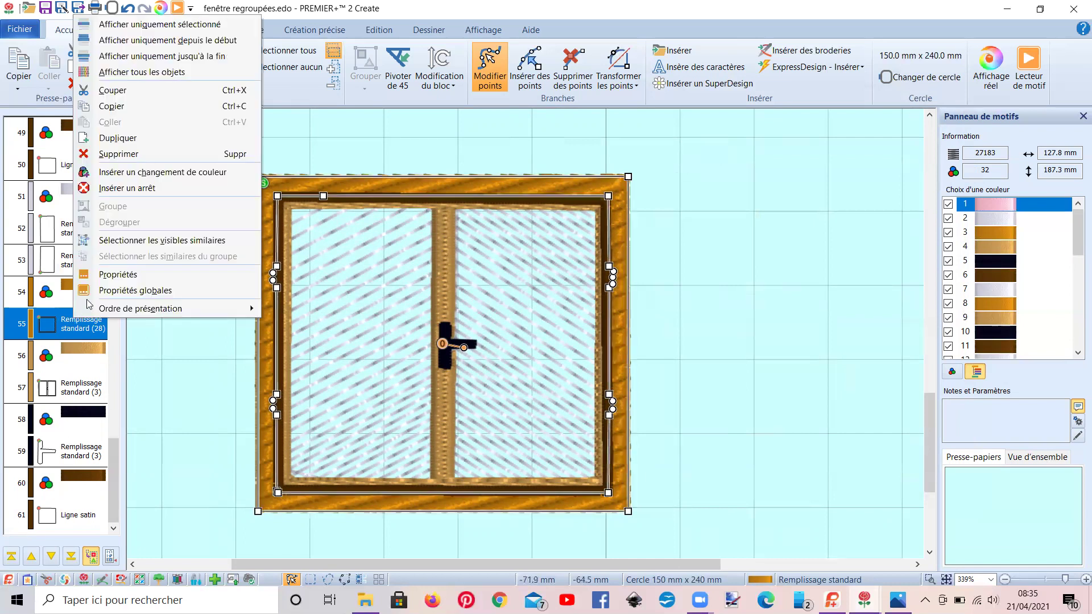
pyautogui.click(109, 280)
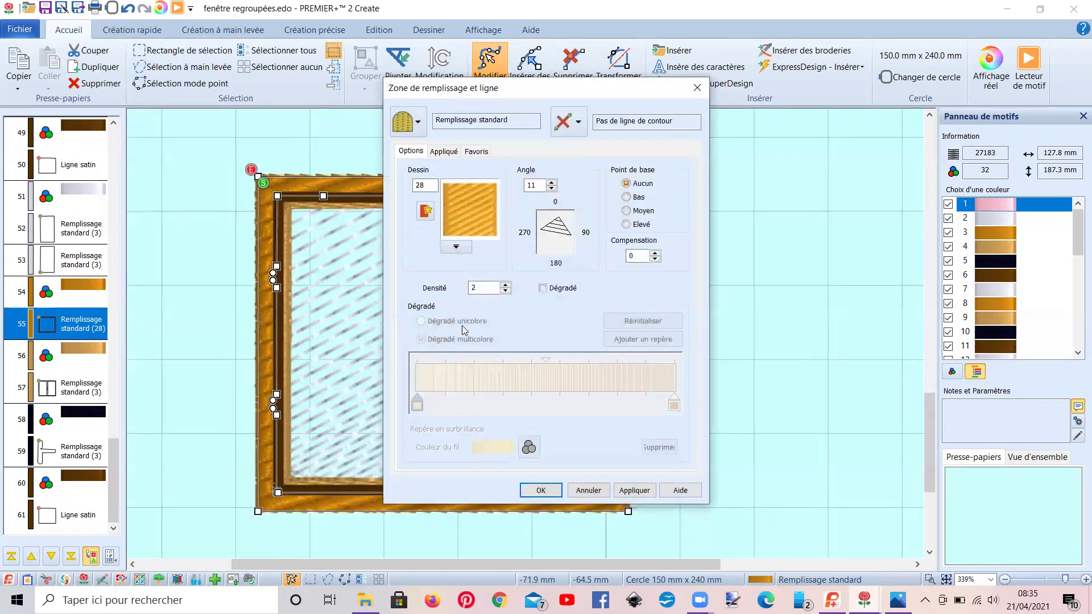
pyautogui.click(543, 289)
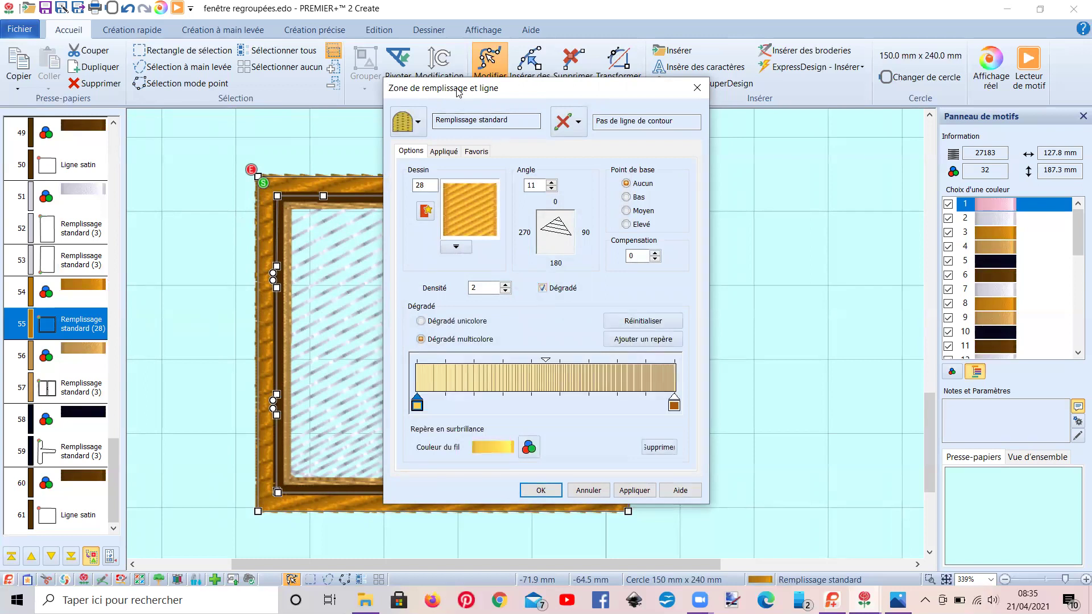
pyautogui.moveTo(457, 93); pyautogui.dragTo(762, 95)
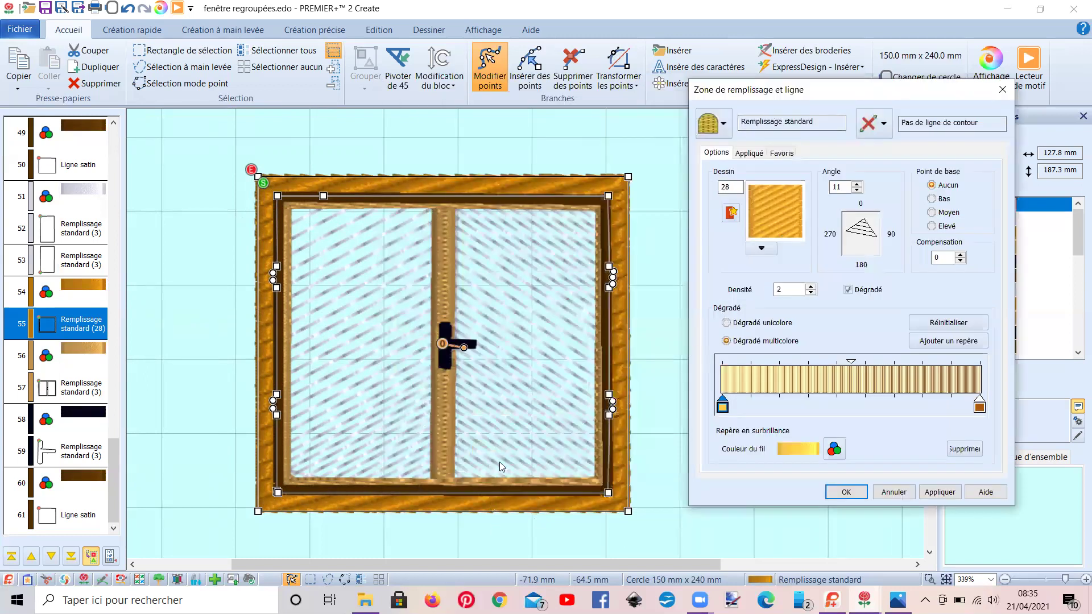
pyautogui.click(942, 492)
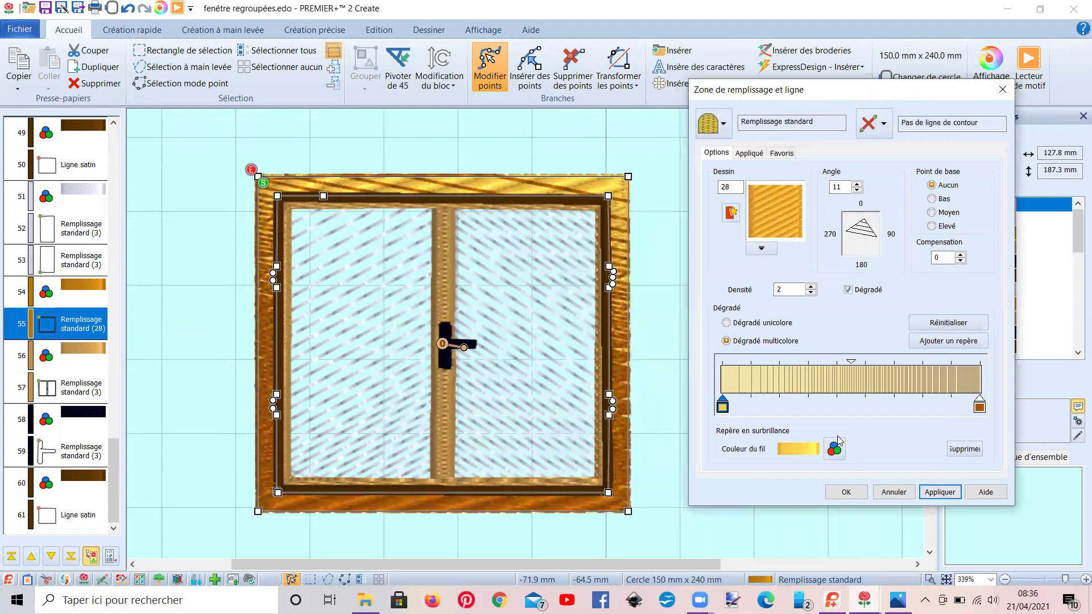
# Set the first gradient marker's thread colour to 2295 Copper from Robison-Anton Rayon 40 and apply it to the frame.
pyautogui.click(835, 451)
pyautogui.click(835, 451)
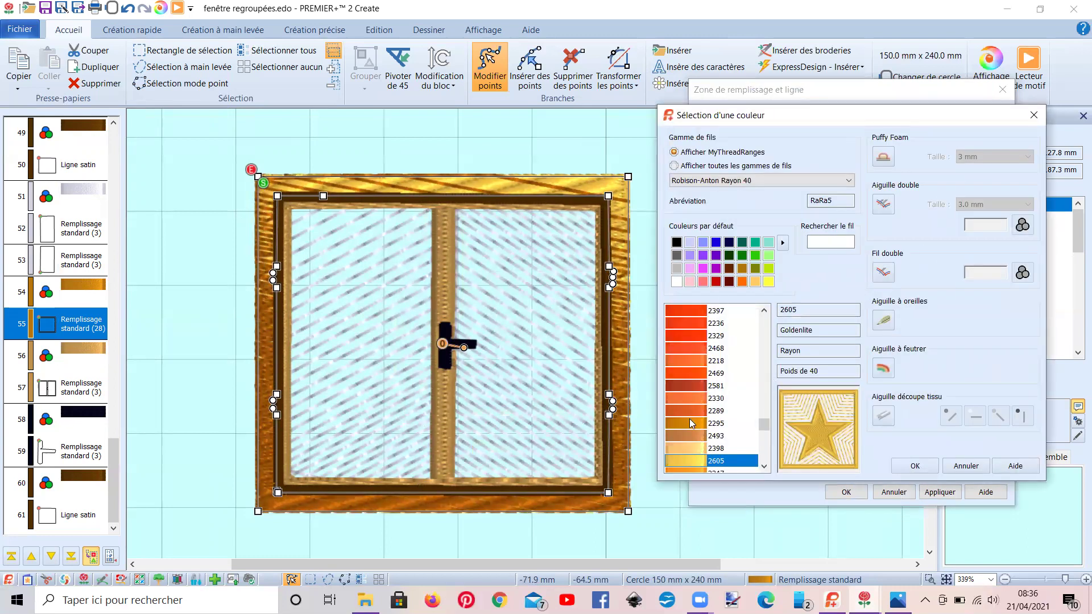
pyautogui.click(689, 419)
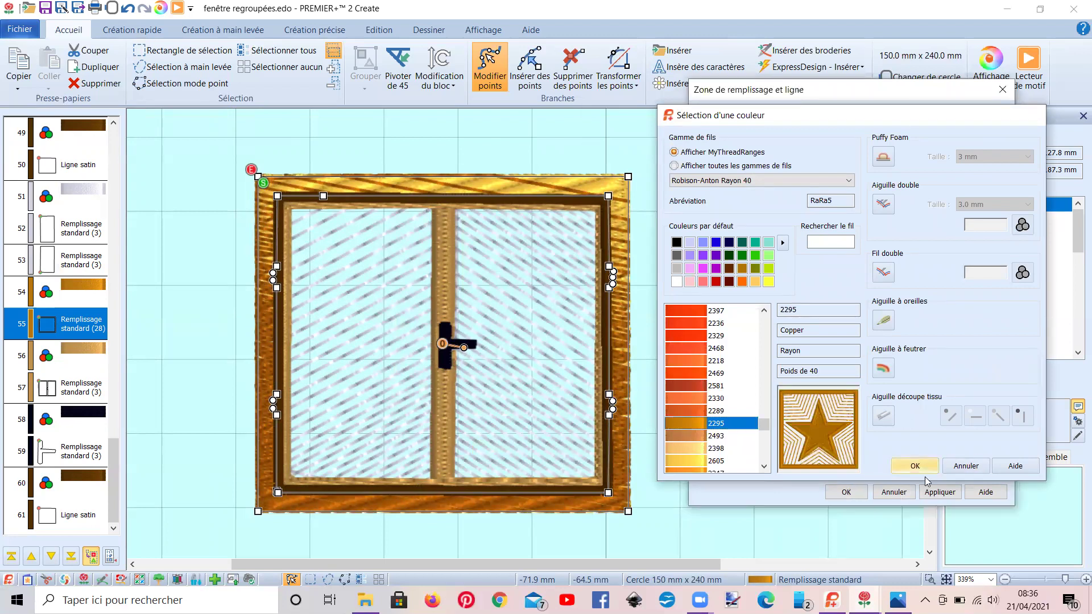
pyautogui.click(924, 471)
pyautogui.click(940, 493)
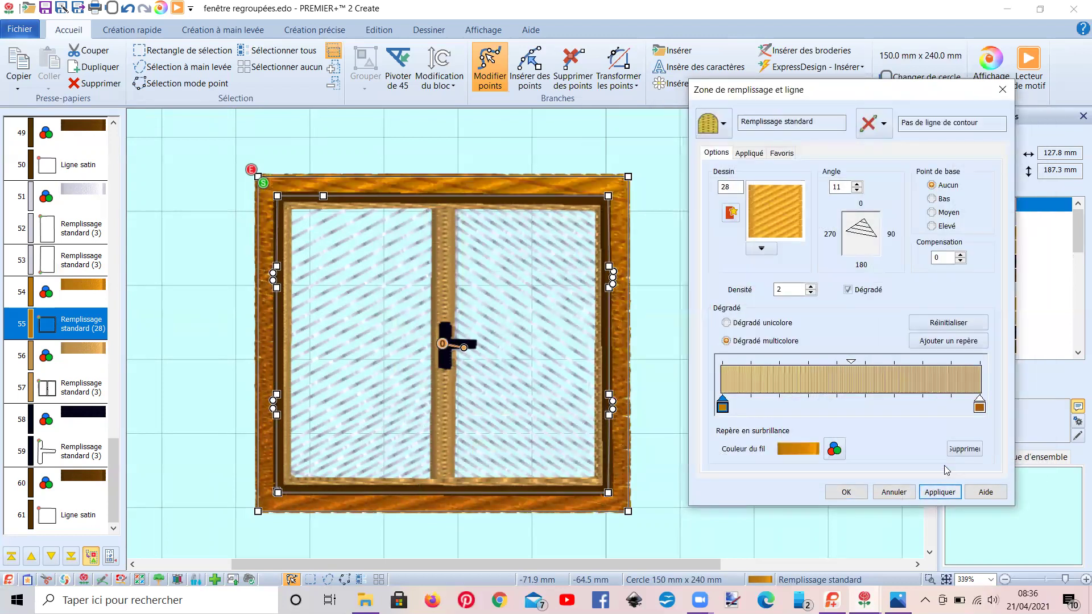
# Add a middle marker to the frame's gradient and move the first and last markers inward toward it.
pyautogui.click(928, 346)
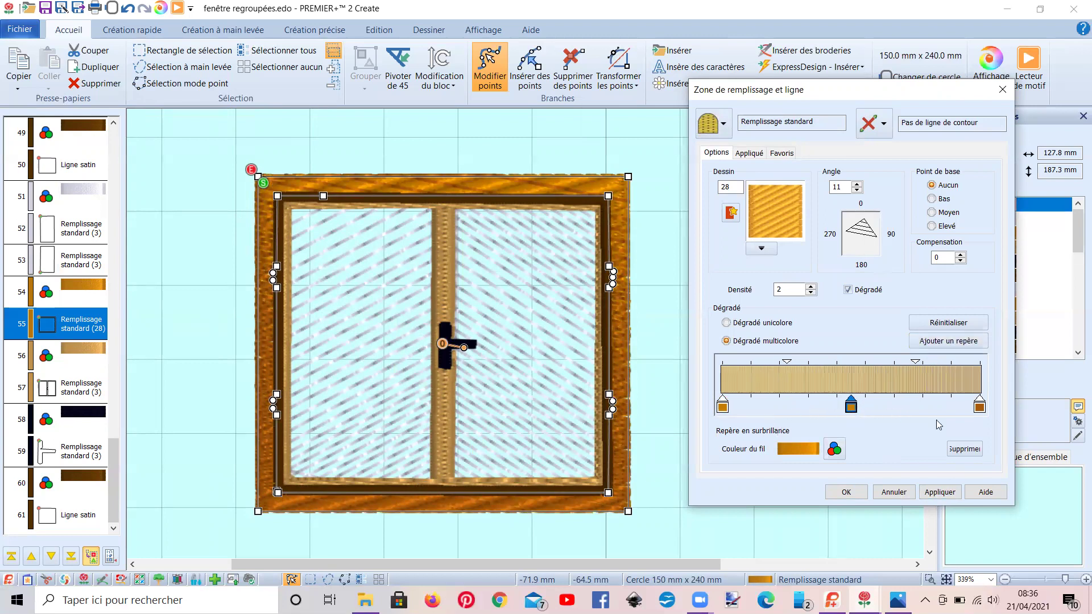
pyautogui.moveTo(976, 407); pyautogui.dragTo(895, 408)
pyautogui.click(941, 493)
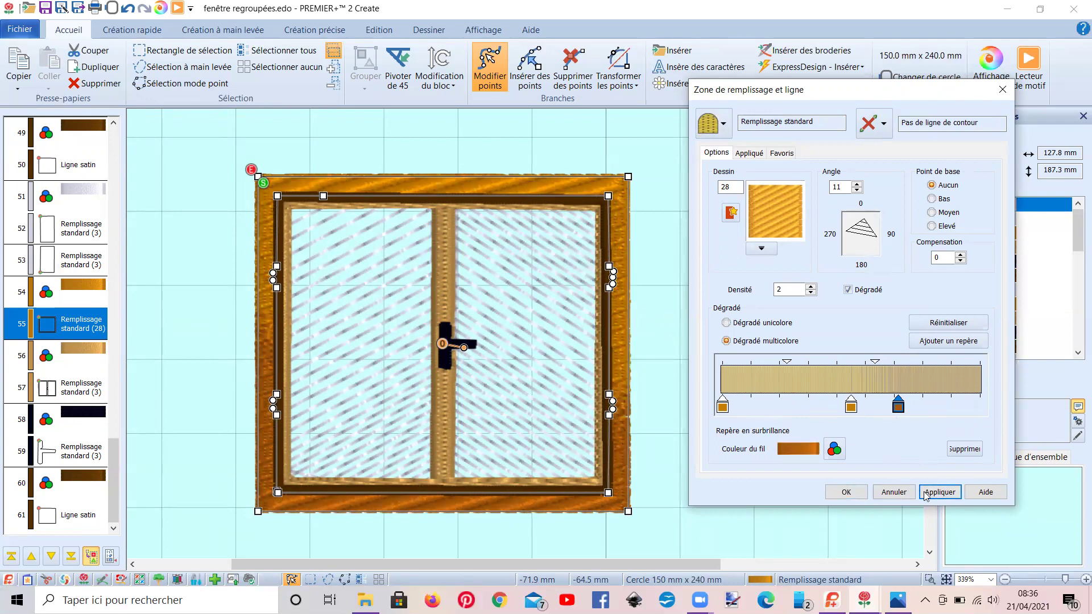
pyautogui.moveTo(726, 411); pyautogui.dragTo(772, 414)
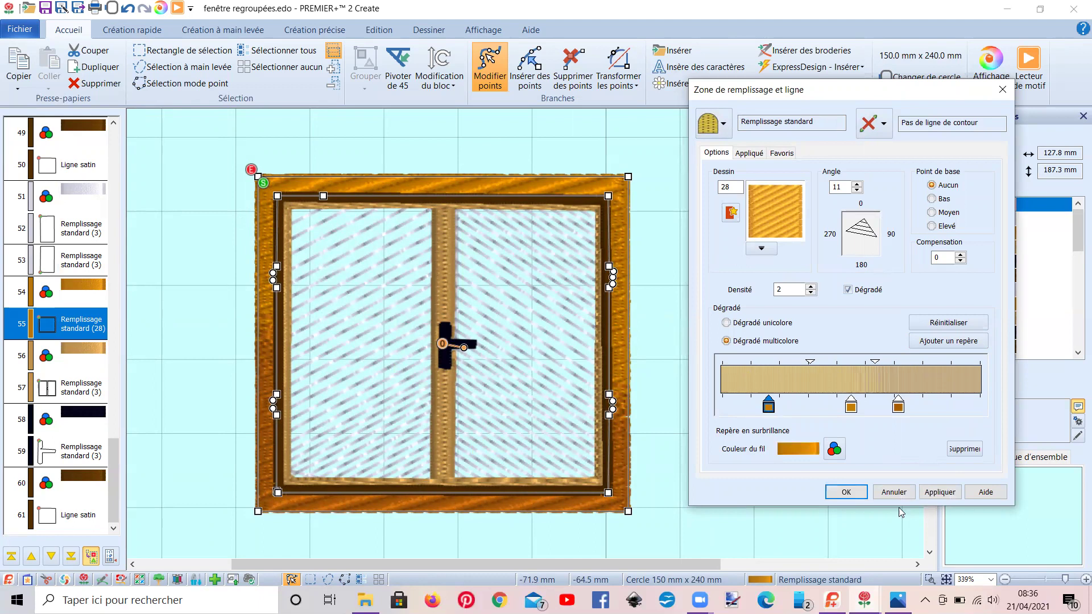
pyautogui.click(934, 496)
# Set the middle gradient marker's thread colour to 2605 Goldenlite and apply it to the frame.
pyautogui.click(852, 408)
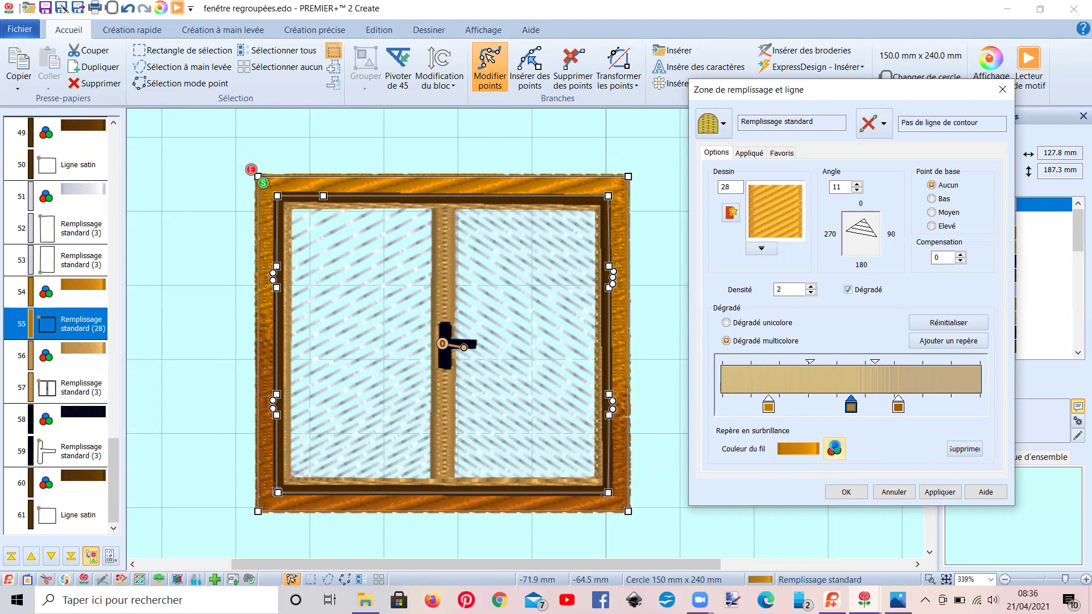
pyautogui.click(834, 448)
pyautogui.scroll(-2, 691, 445)
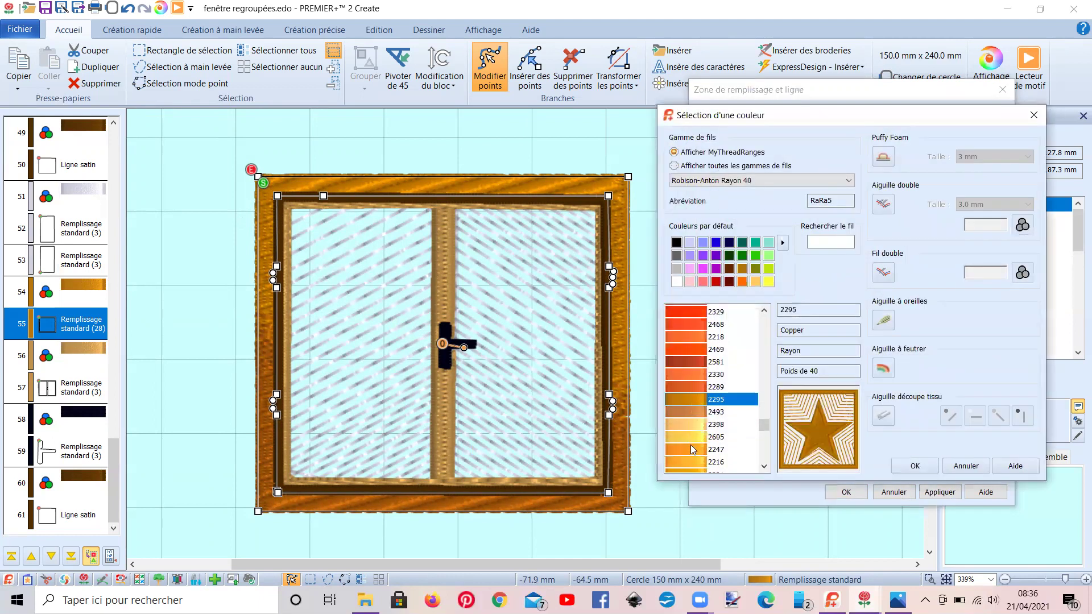
pyautogui.click(683, 423)
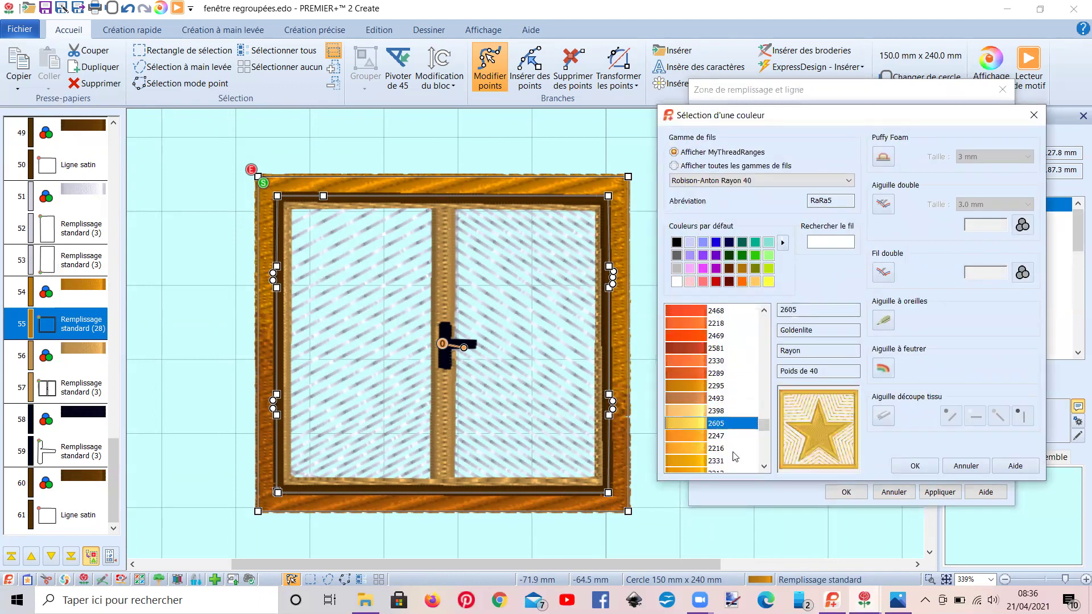
pyautogui.click(905, 468)
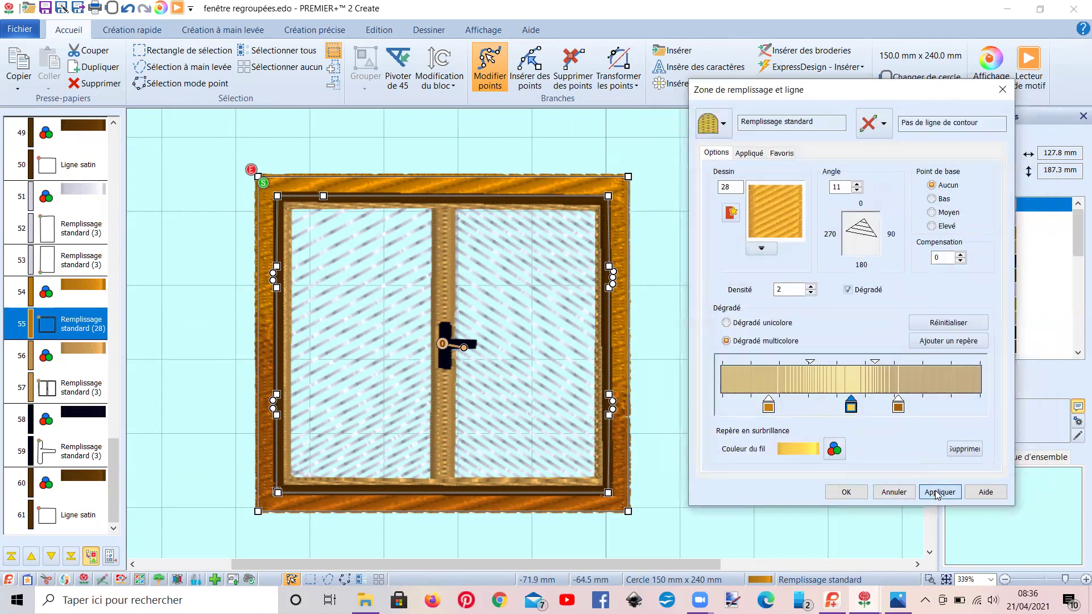
pyautogui.click(938, 493)
# Shift the middle marker close to the first one and move the following transition point toward it, applying the change.
pyautogui.moveTo(851, 411); pyautogui.dragTo(796, 414)
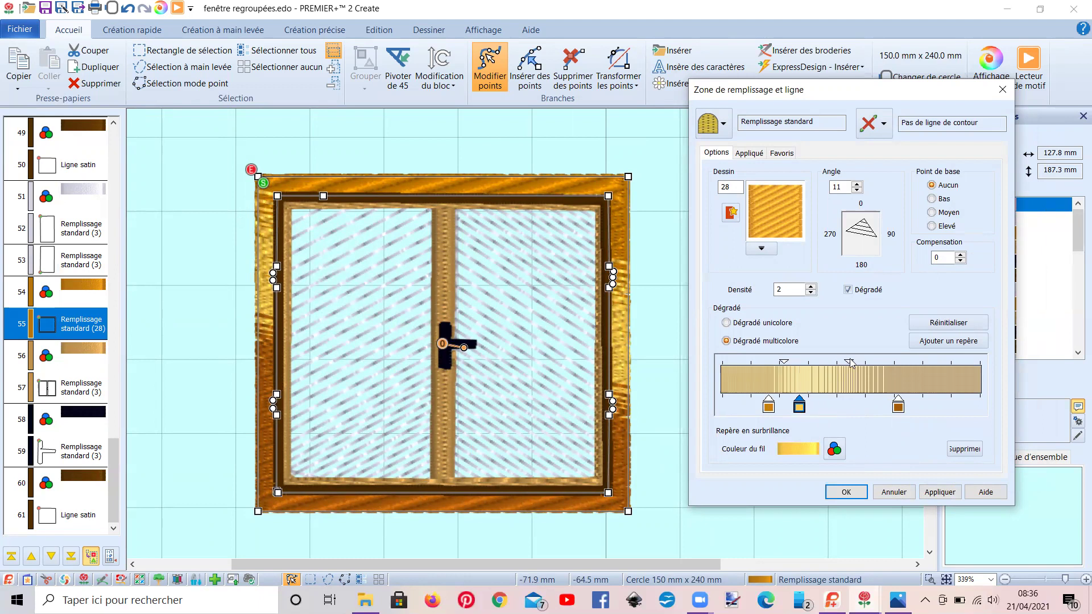
pyautogui.moveTo(869, 367); pyautogui.dragTo(901, 371)
pyautogui.moveTo(824, 378); pyautogui.dragTo(819, 377)
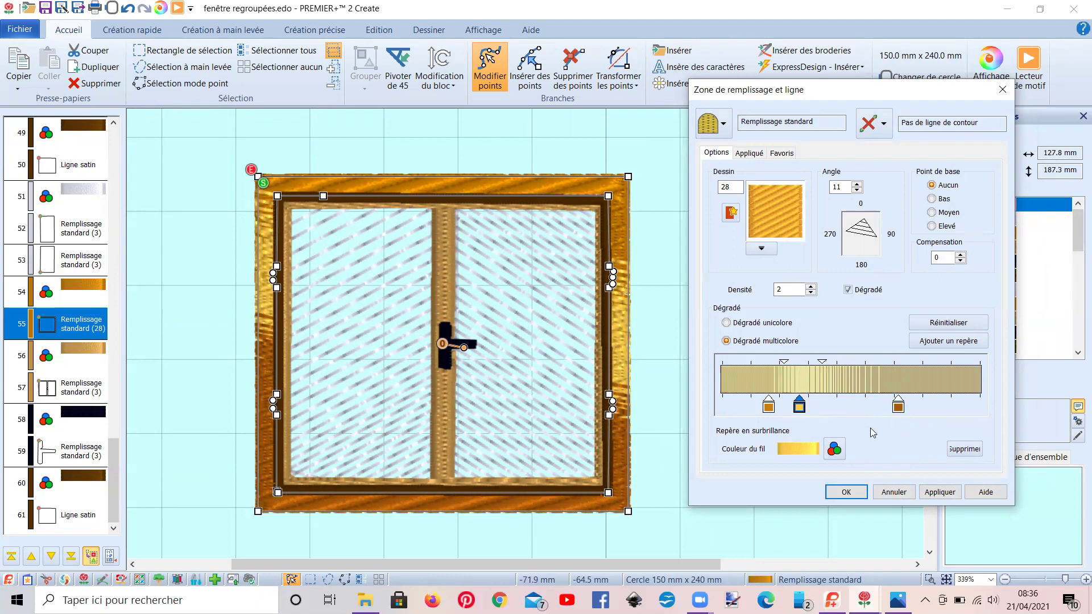
pyautogui.click(939, 492)
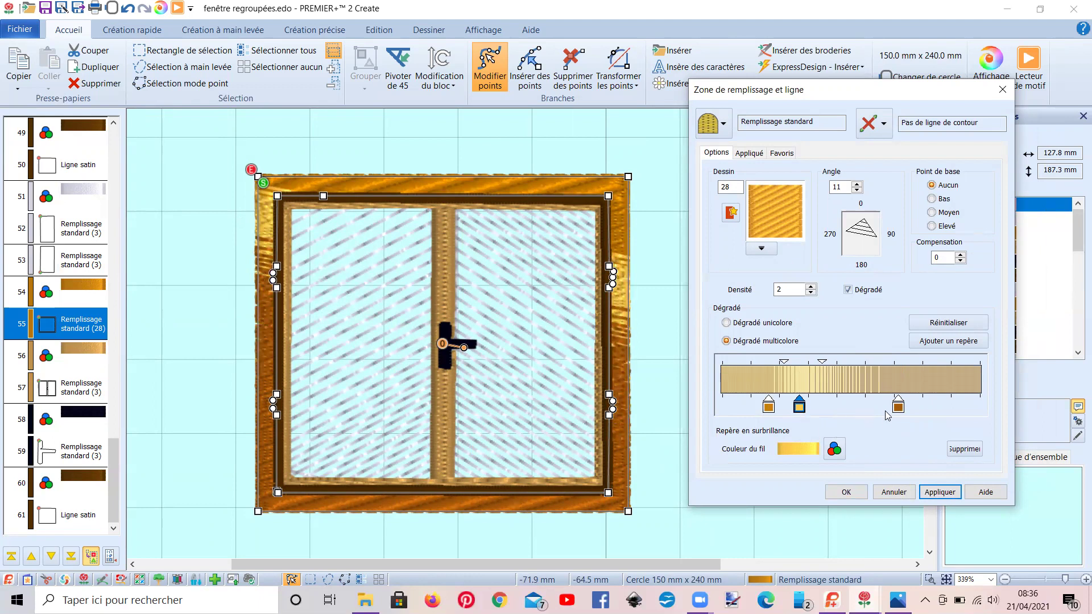
# Set the middle marker's thread colour to 2295 Copper, then shift the middle and last markers toward the gradient's end.
pyautogui.click(835, 447)
pyautogui.click(682, 424)
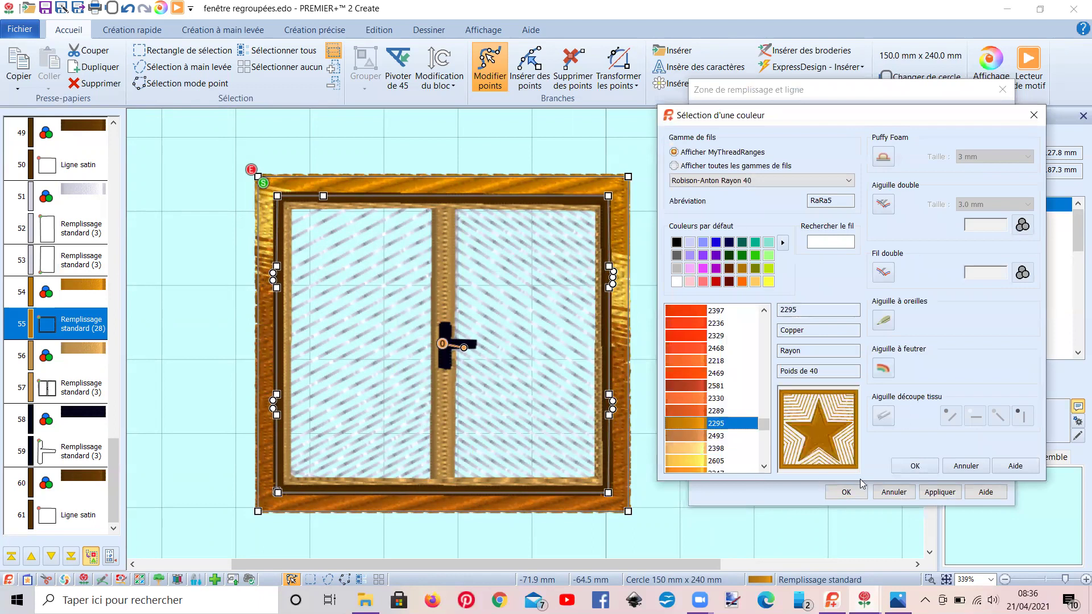
pyautogui.click(915, 466)
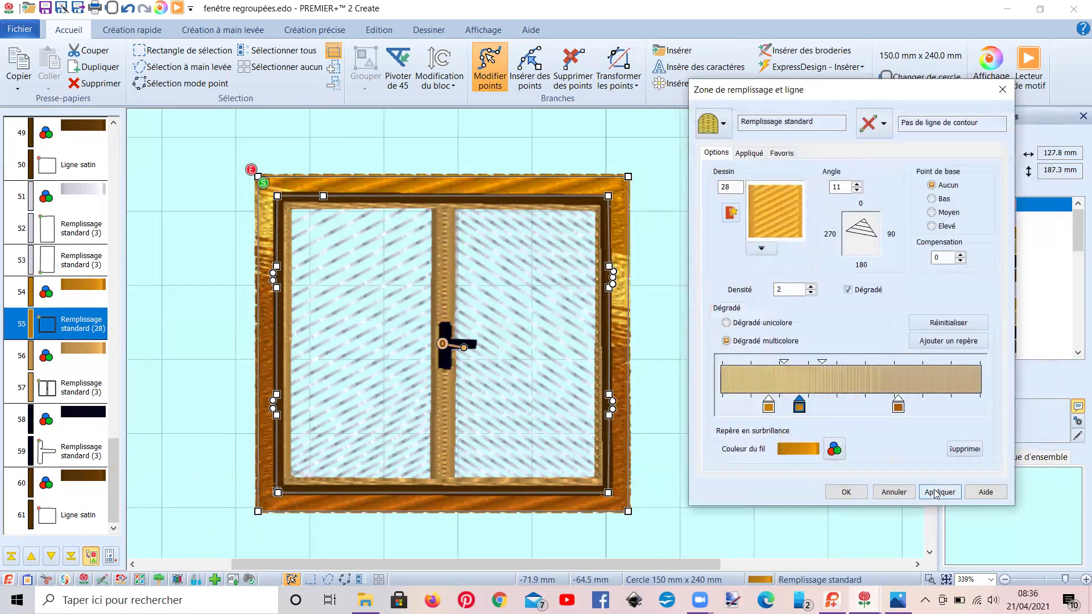
pyautogui.click(934, 492)
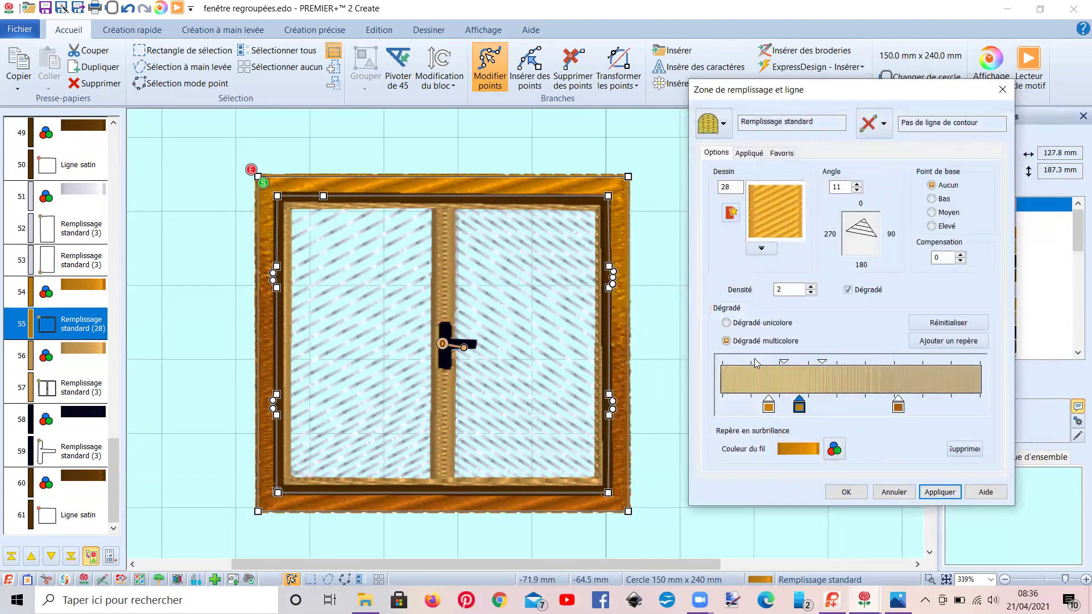
pyautogui.moveTo(801, 406); pyautogui.dragTo(957, 407)
pyautogui.click(939, 492)
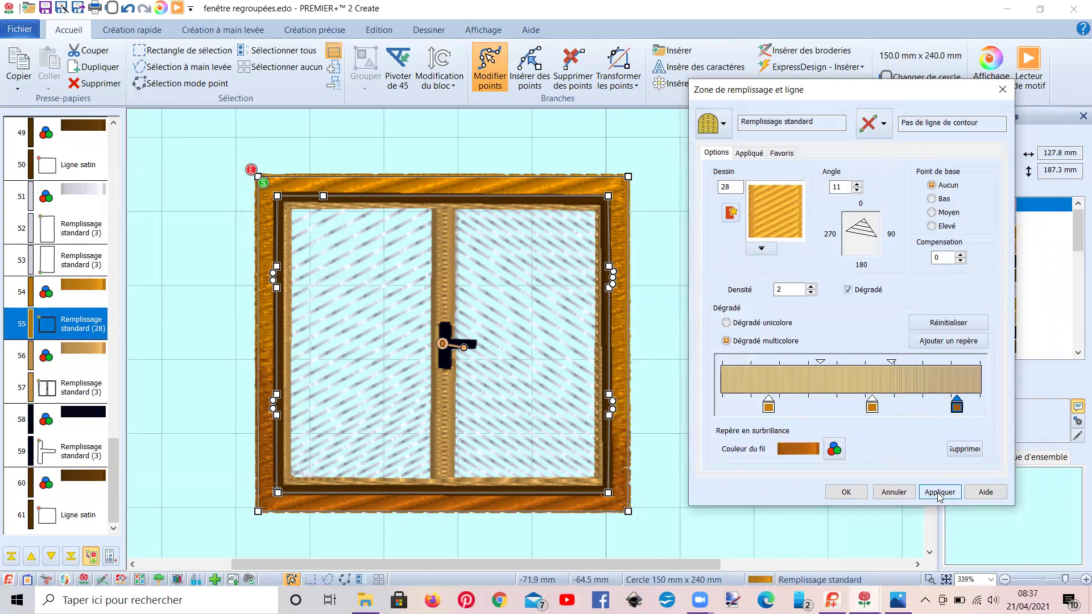
# Switch the frame's fill to custom pattern 501 and browse the My Patterns categories of the pattern library.
pyautogui.click(732, 213)
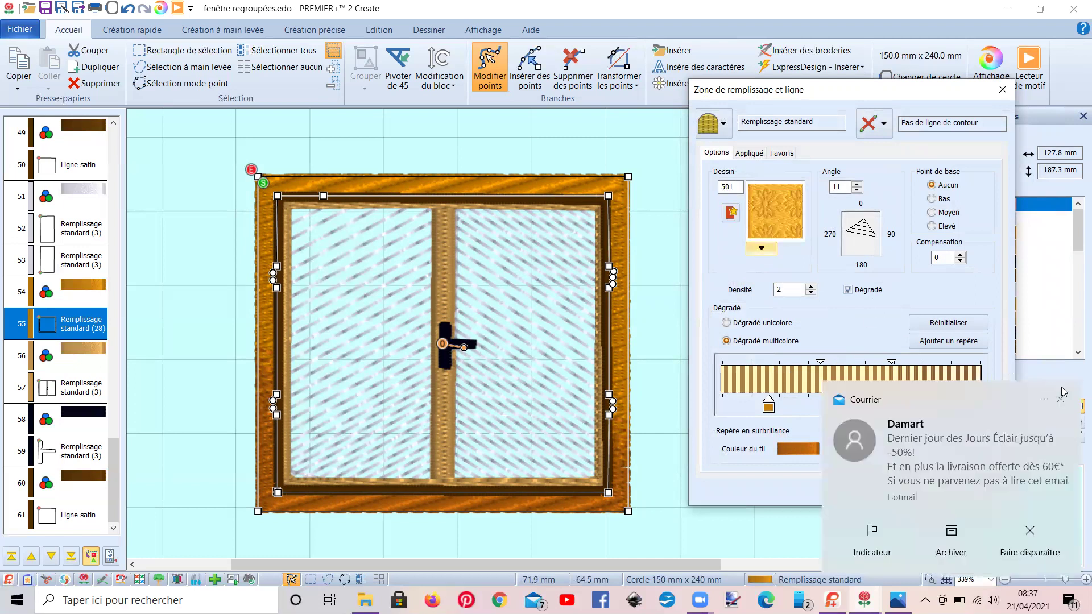
pyautogui.click(1067, 392)
pyautogui.click(762, 248)
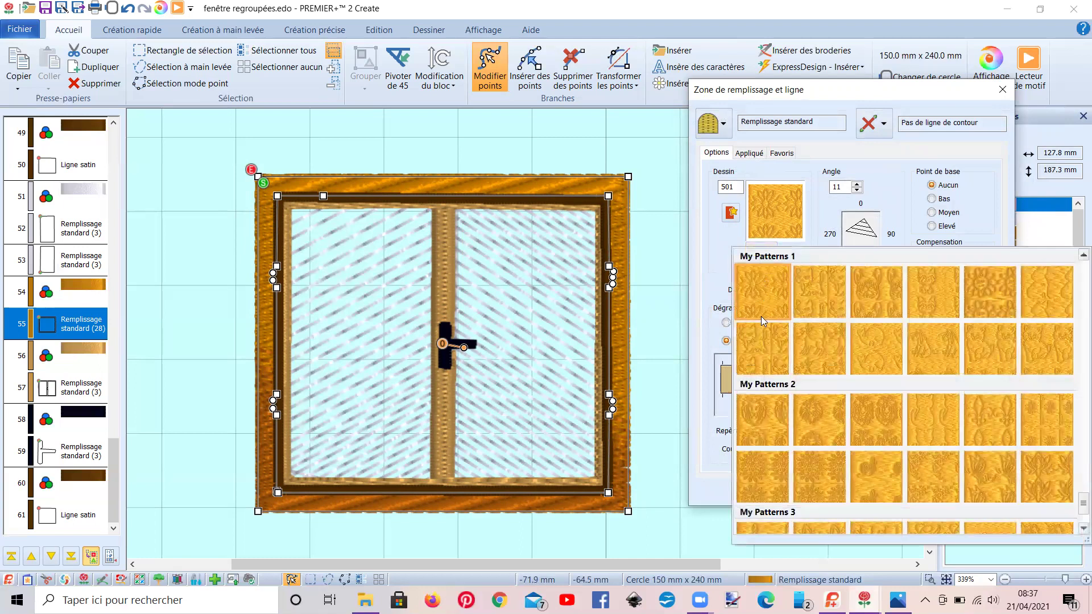
pyautogui.scroll(-2, 785, 302)
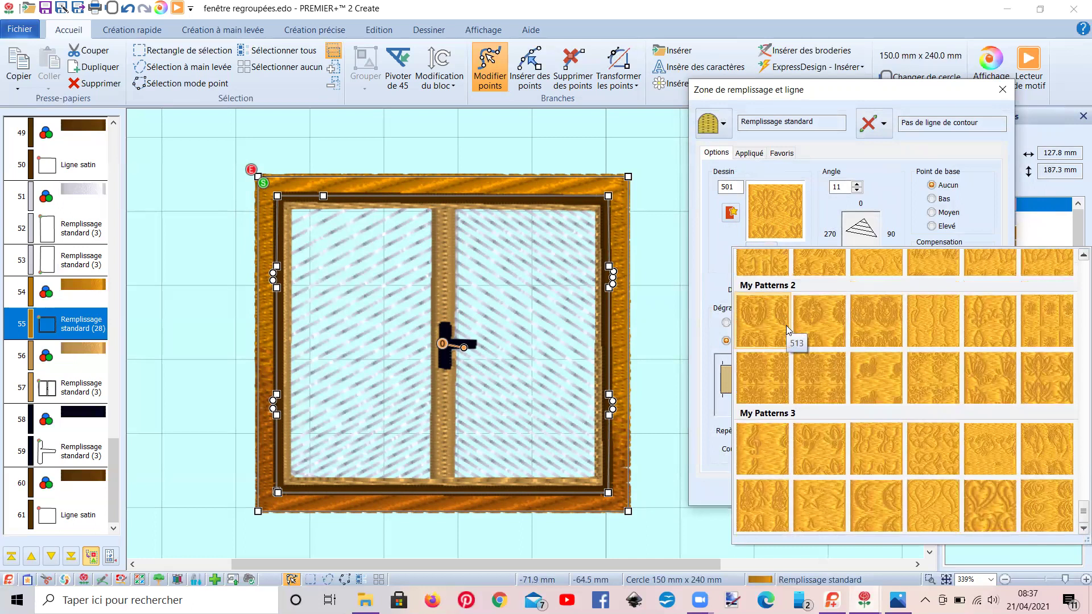
pyautogui.scroll(3, 786, 326)
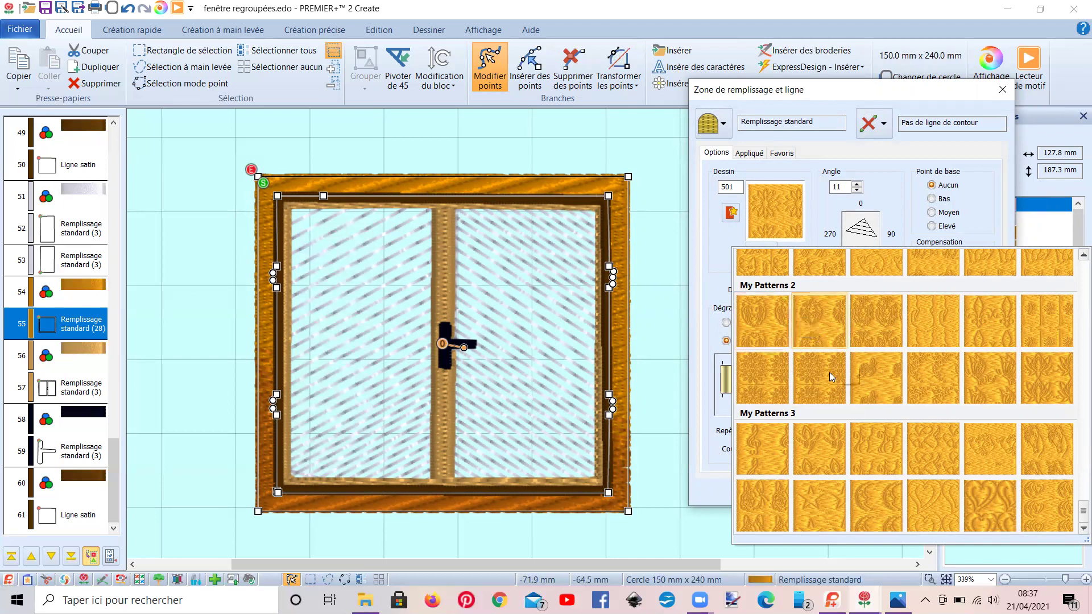
pyautogui.click(648, 287)
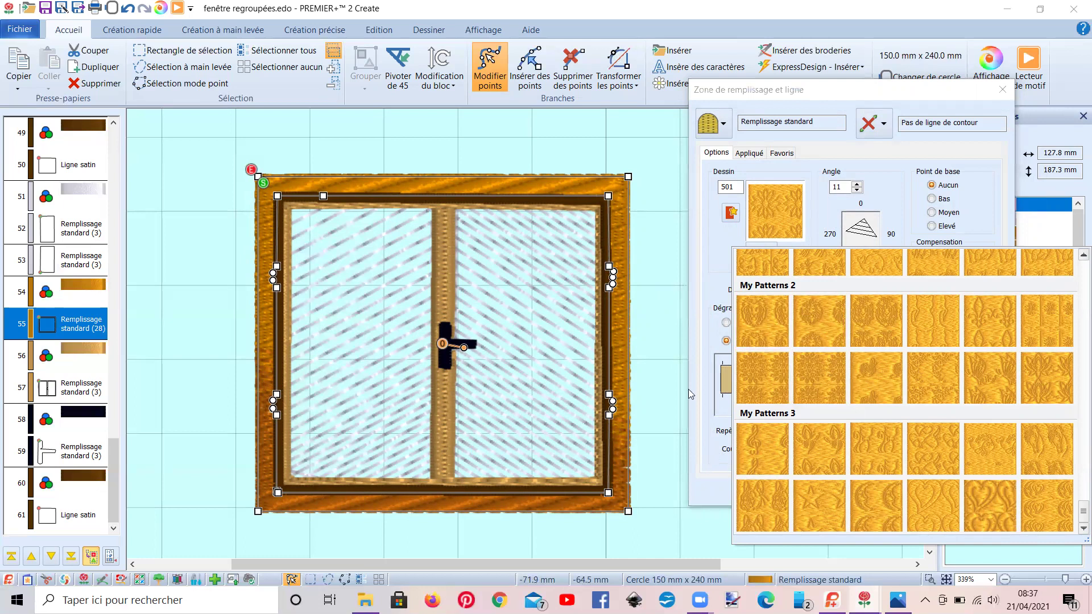
# Switch to the les deux visages.edo design and examine both faces enlarged in the design player, then close it.
pyautogui.click(865, 600)
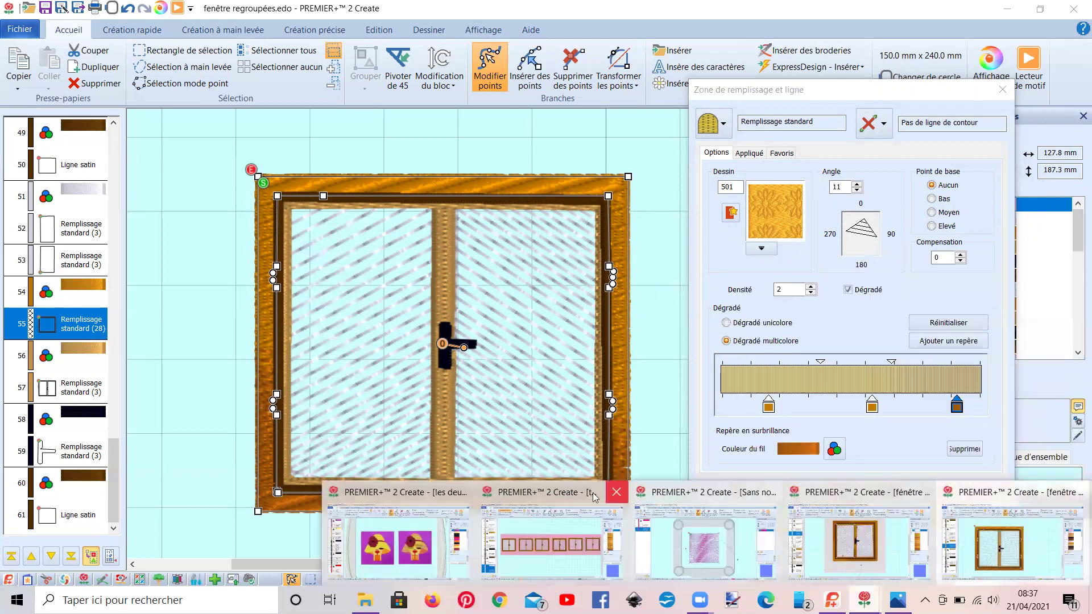
pyautogui.click(411, 534)
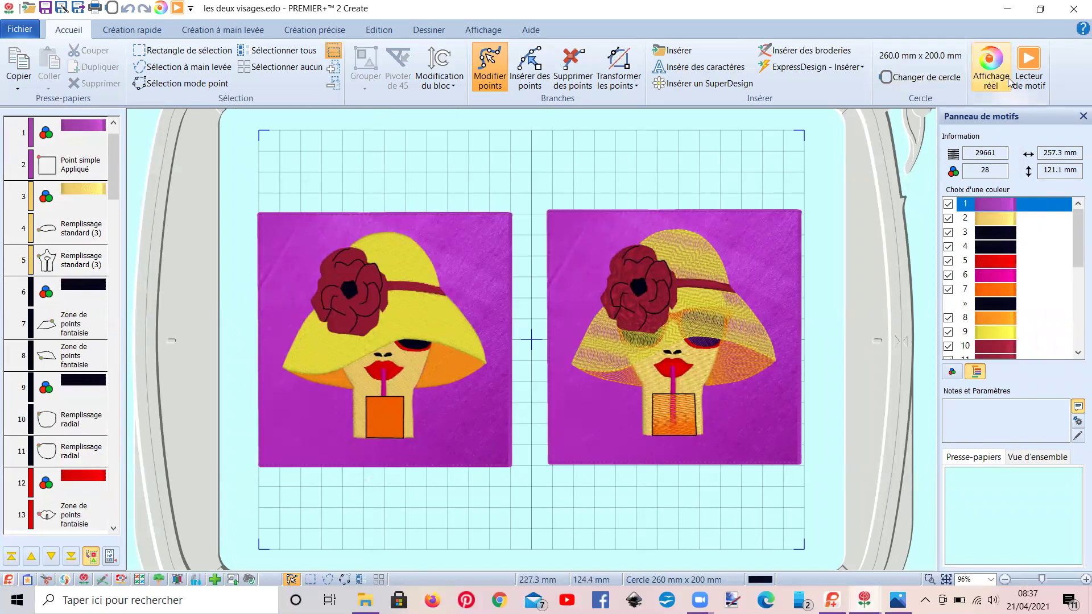
pyautogui.click(1029, 67)
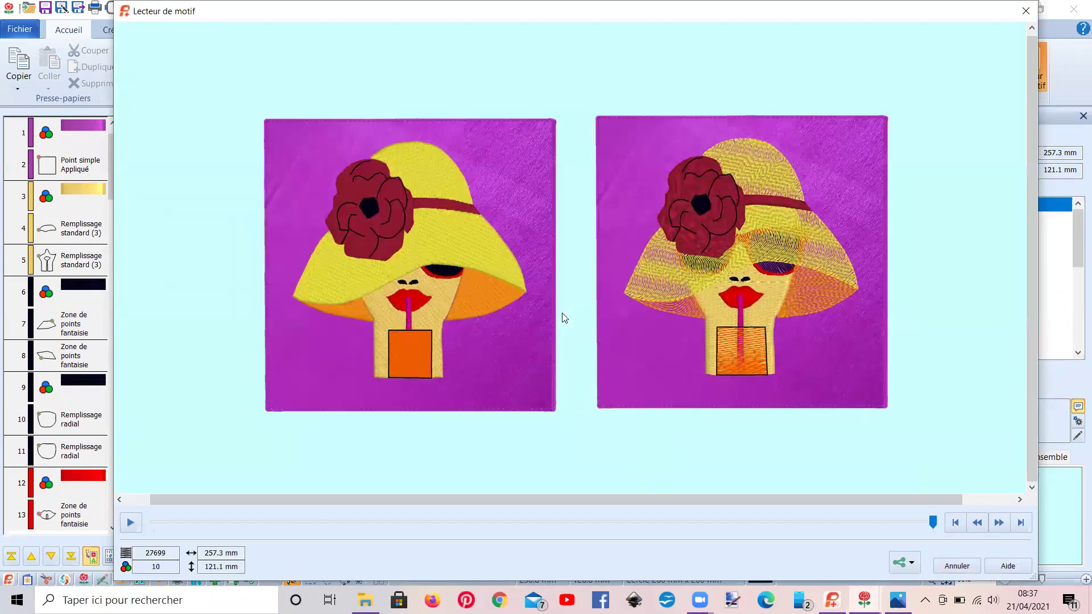
pyautogui.scroll(2, 562, 313)
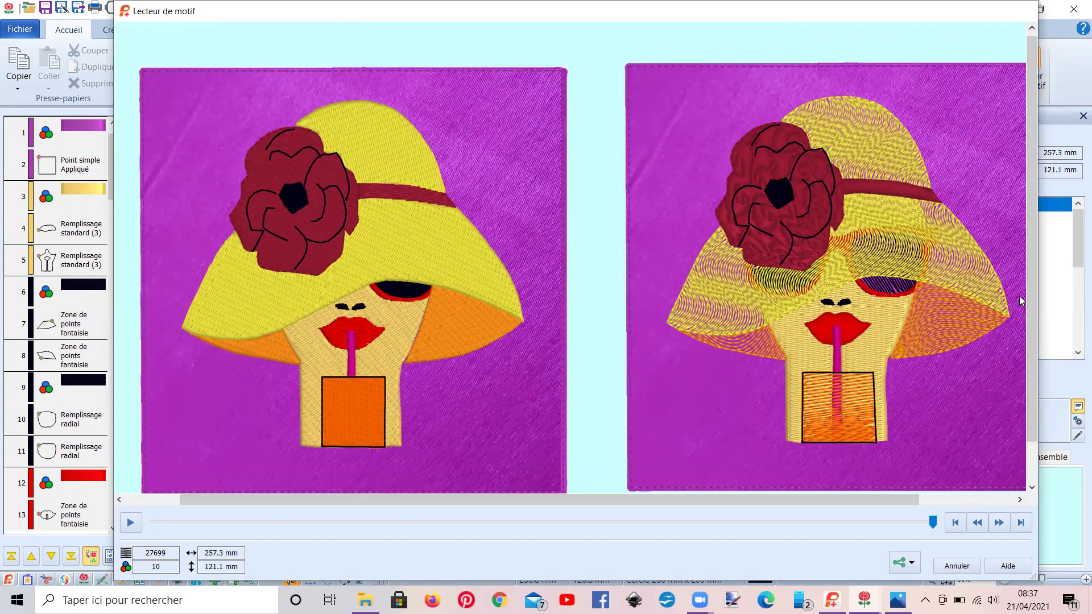
pyautogui.click(1023, 12)
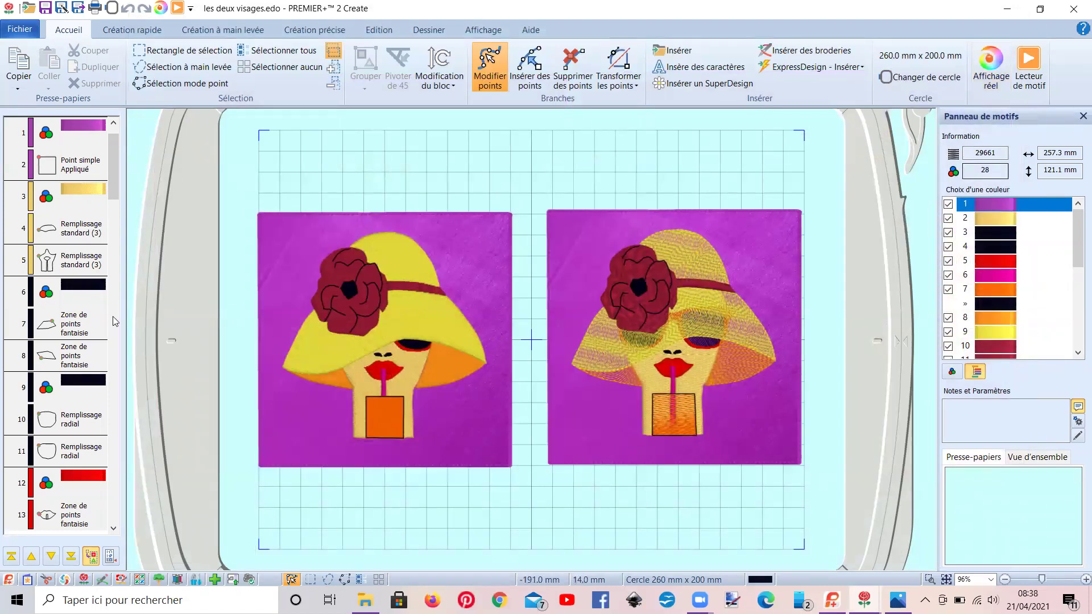
# Ungroup the face design with the solid yellow hat.
pyautogui.click(314, 361)
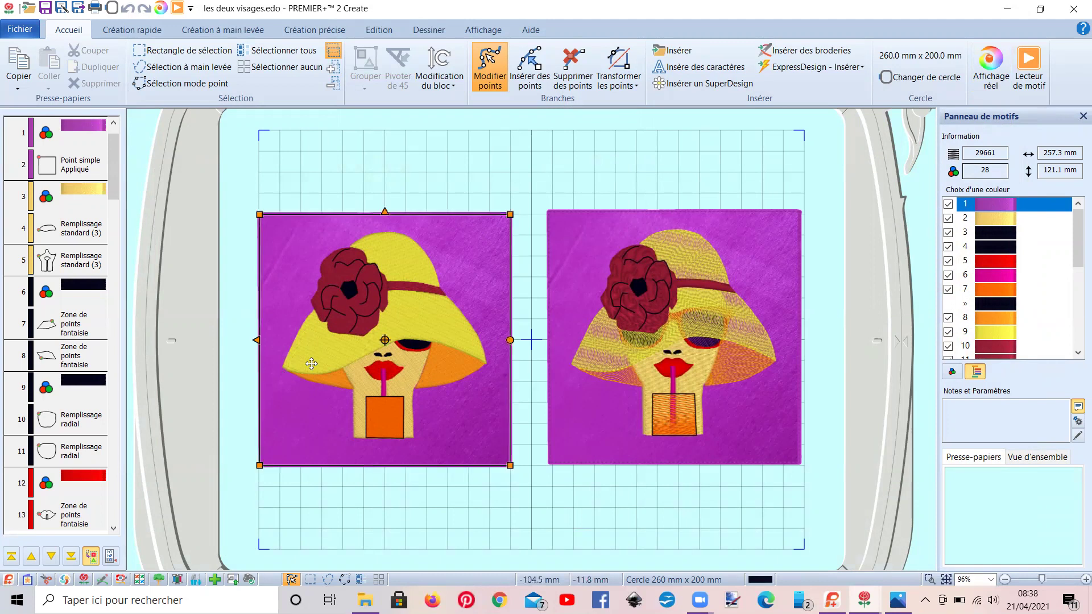
pyautogui.click(367, 86)
pyautogui.click(394, 120)
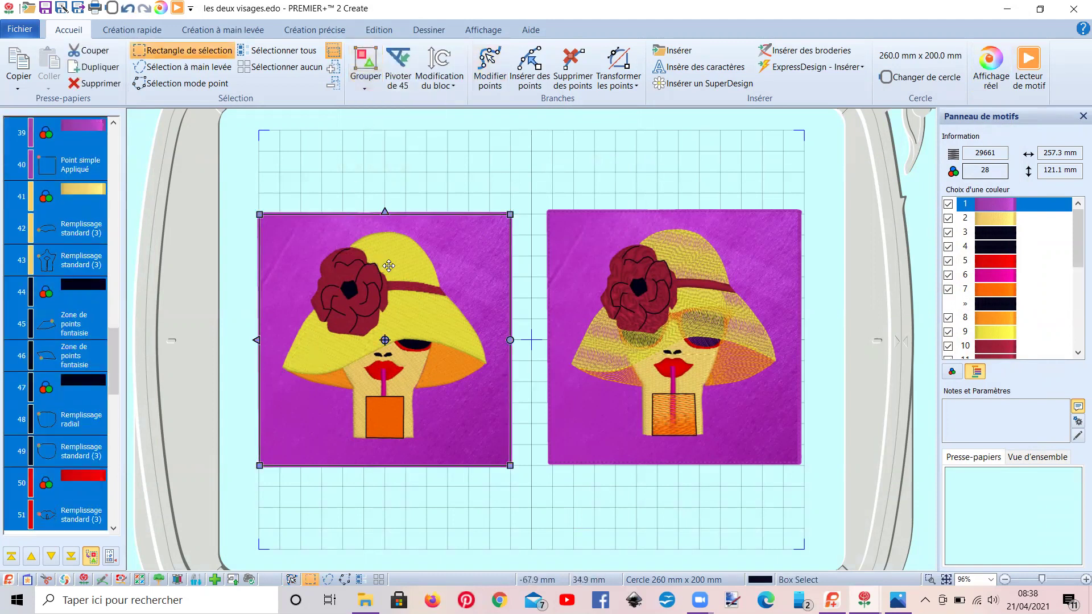
# Change the red flower's fill on the solid yellow hat to Zone de points fantaisie.
pyautogui.doubleClick(359, 305)
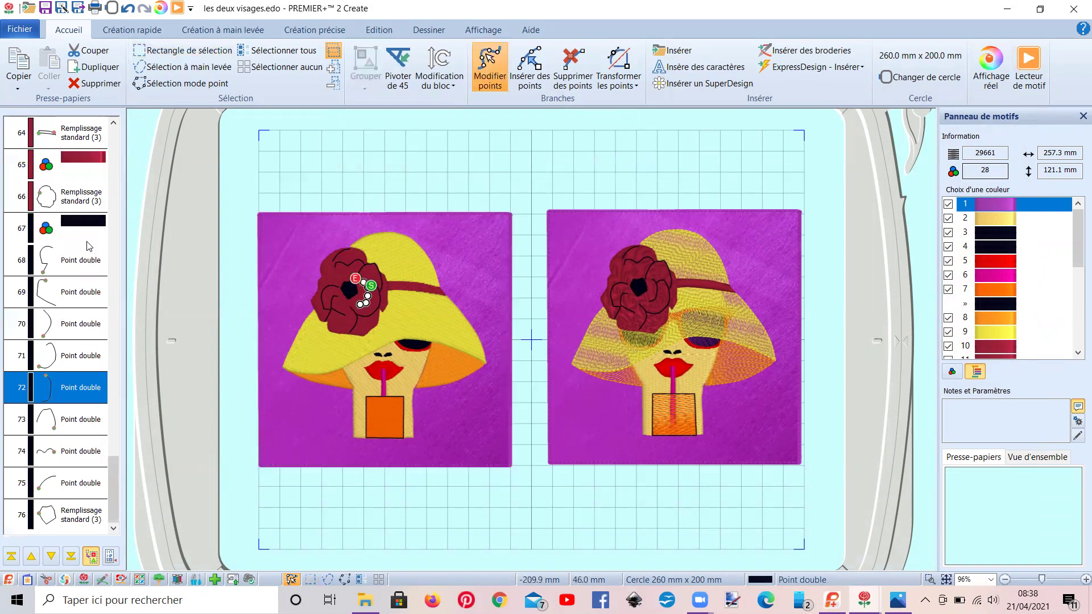
pyautogui.click(70, 204)
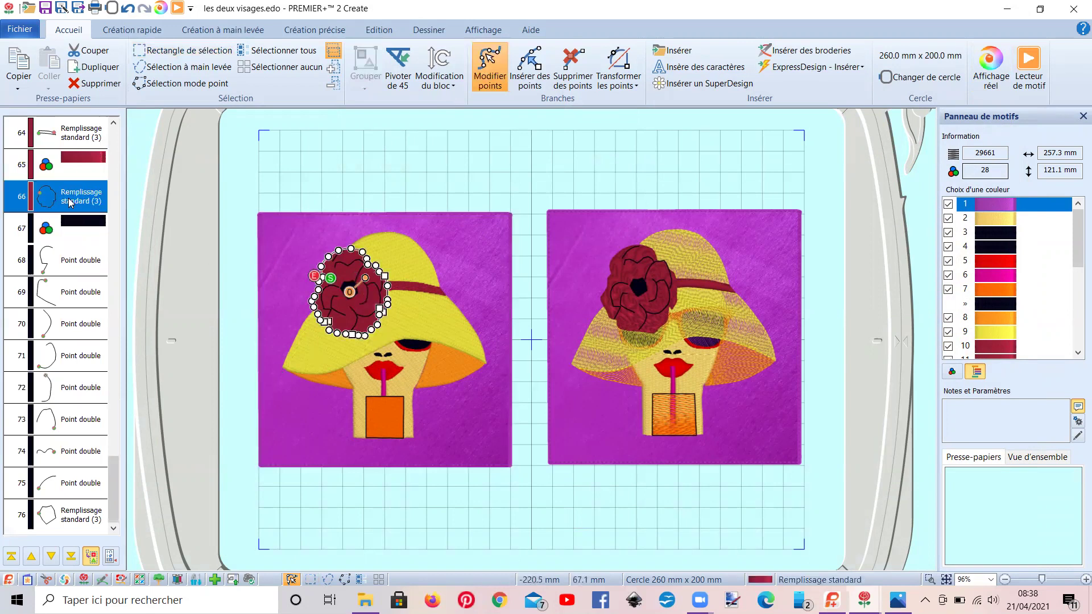
pyautogui.rightClick(69, 200)
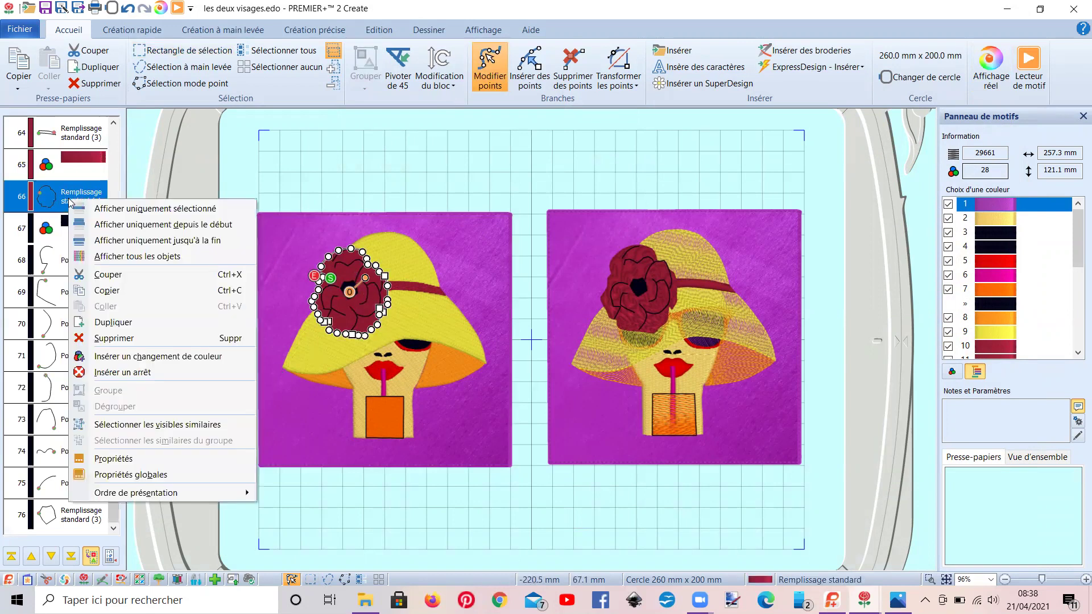
pyautogui.click(105, 461)
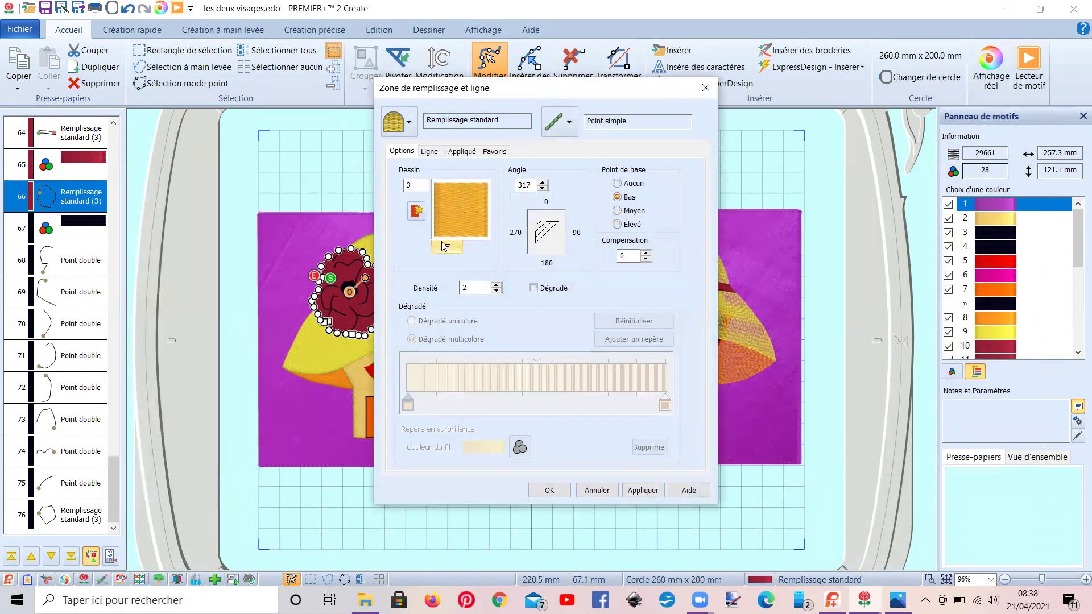
pyautogui.click(447, 246)
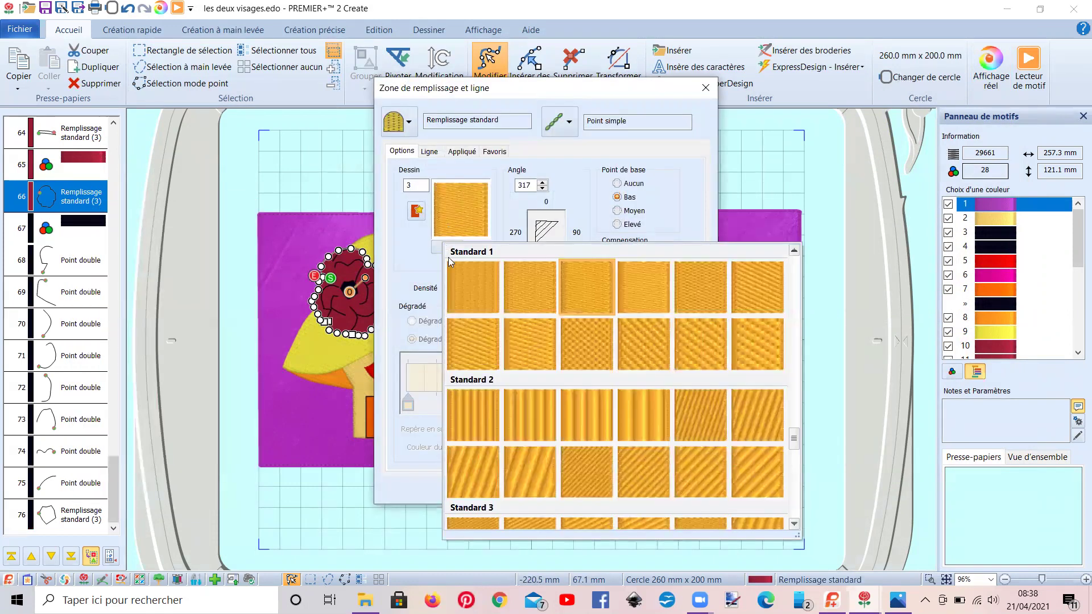
pyautogui.click(413, 123)
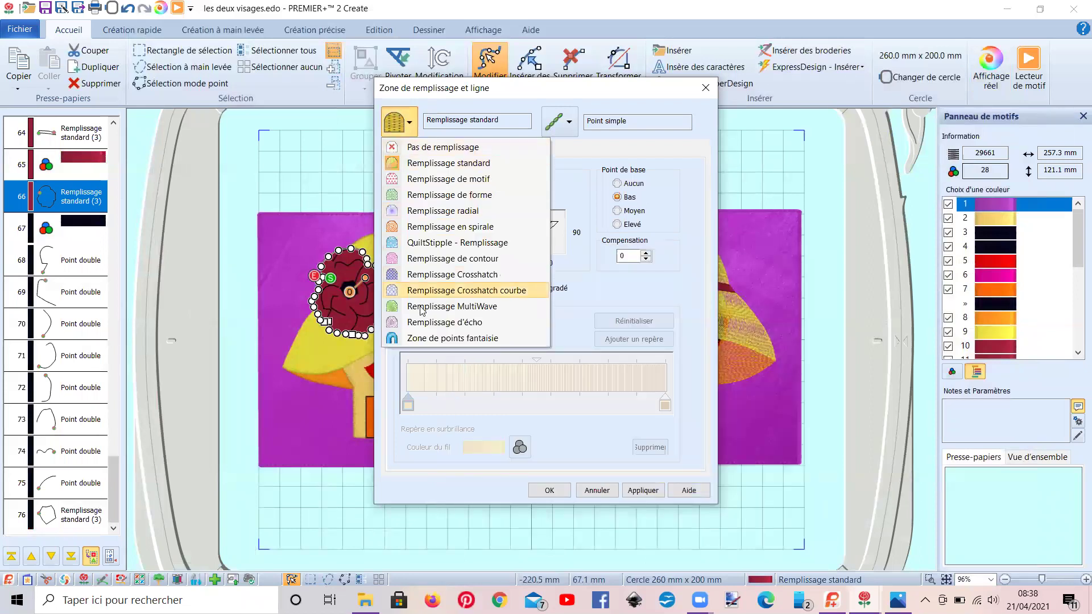
pyautogui.click(424, 339)
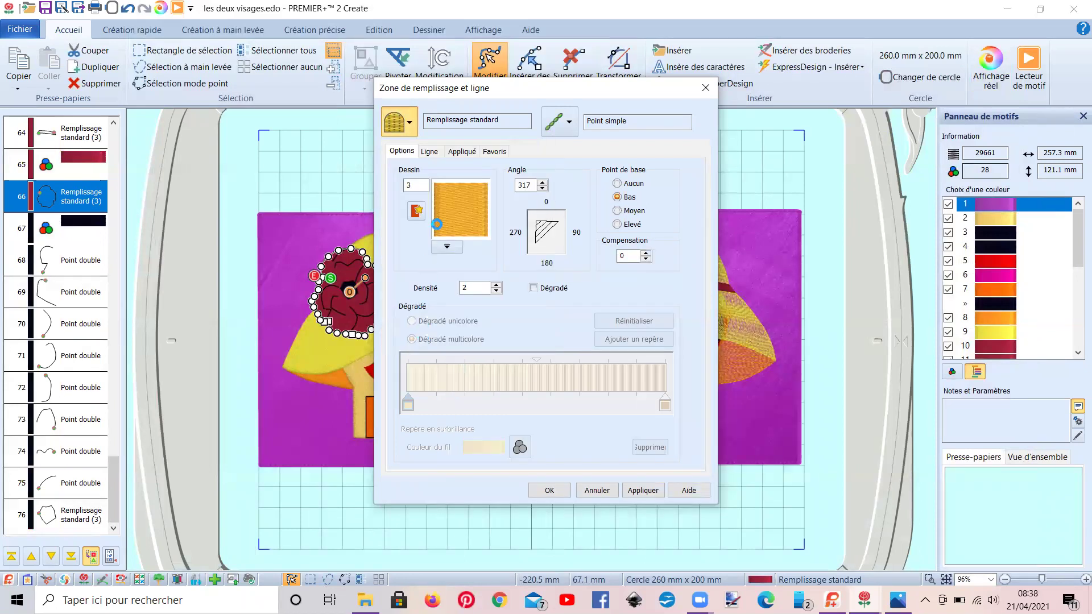
# Choose pattern 77 from the Circles 2 category for the flower's fill and apply it.
pyautogui.click(462, 249)
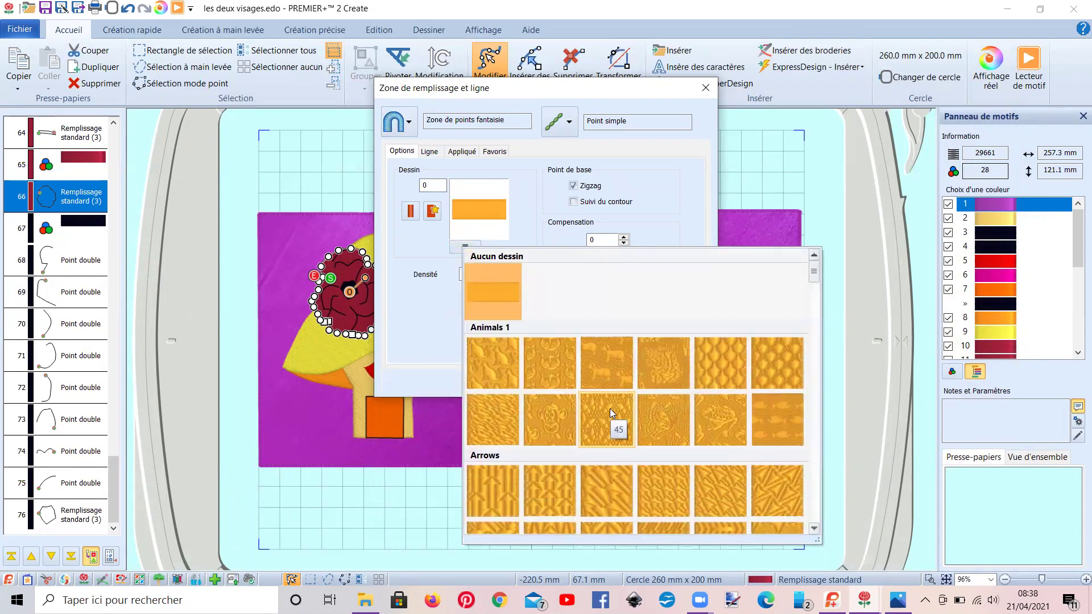
pyautogui.scroll(-6, 610, 408)
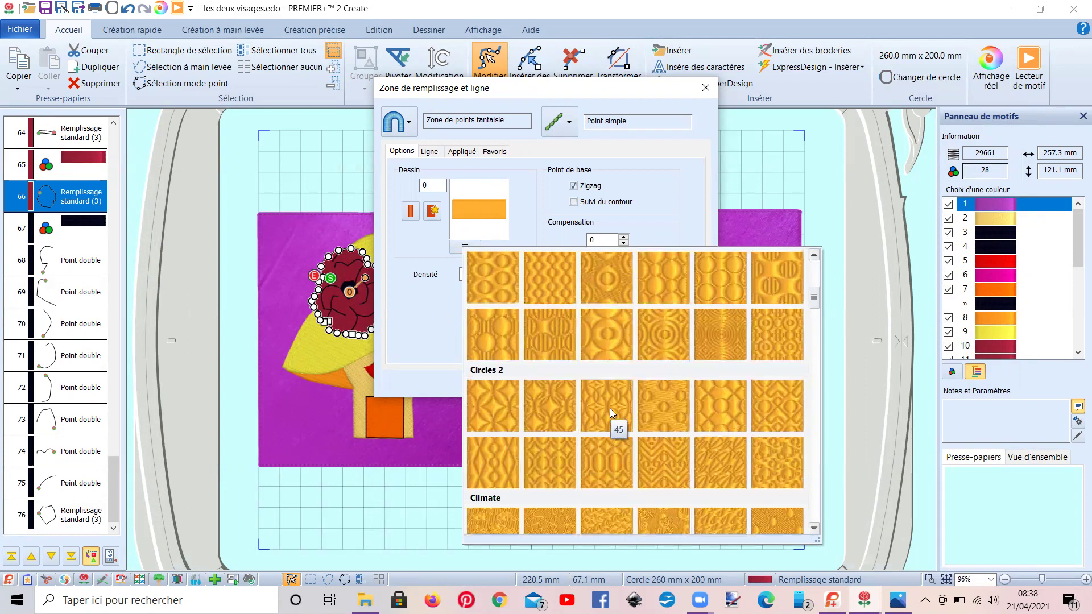
pyautogui.scroll(-2, 610, 408)
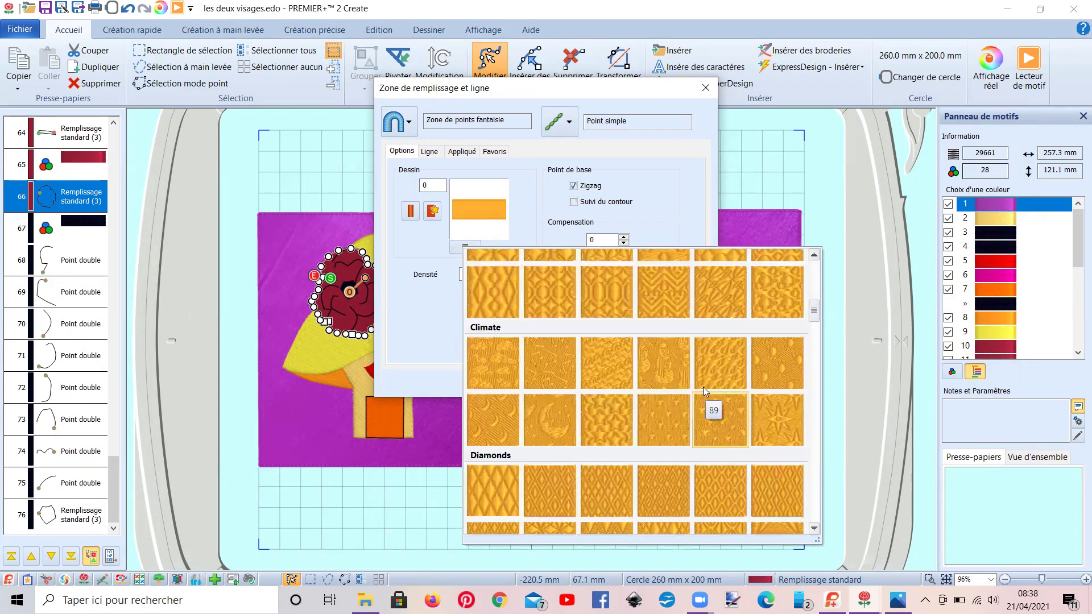
pyautogui.scroll(2, 704, 387)
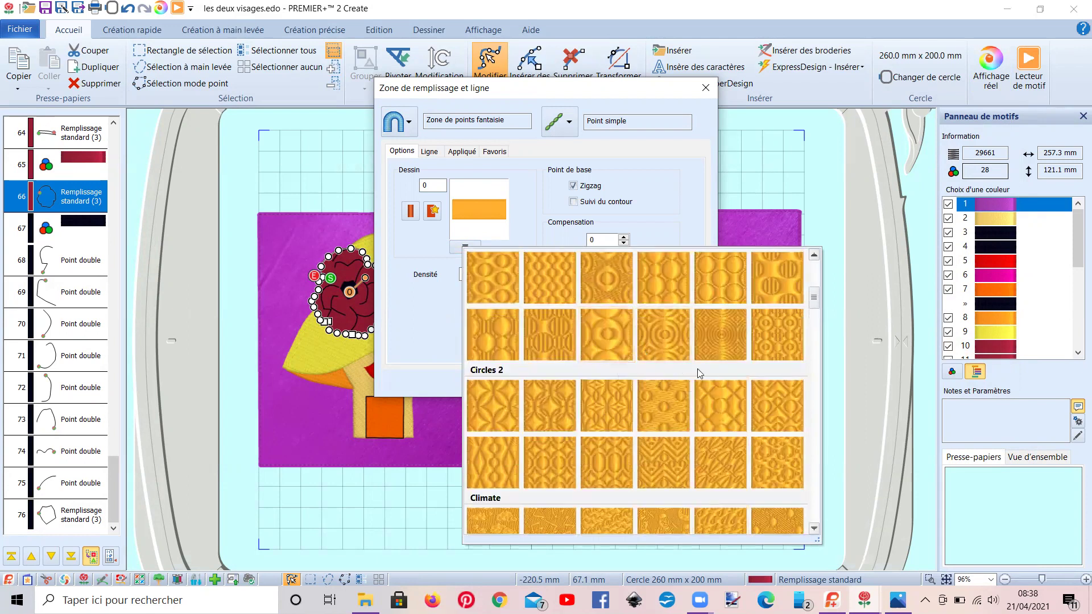
pyautogui.click(719, 401)
pyautogui.click(643, 383)
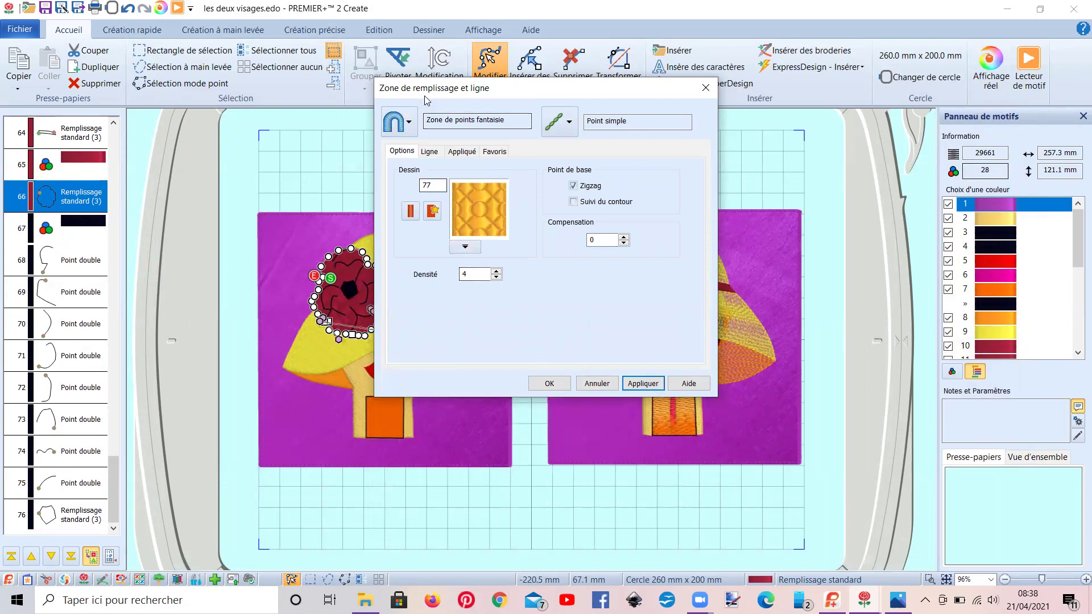
# Set the flower's fill pattern to 129 from the Leisure 1 category and confirm the fill settings.
pyautogui.moveTo(436, 101); pyautogui.dragTo(838, 108)
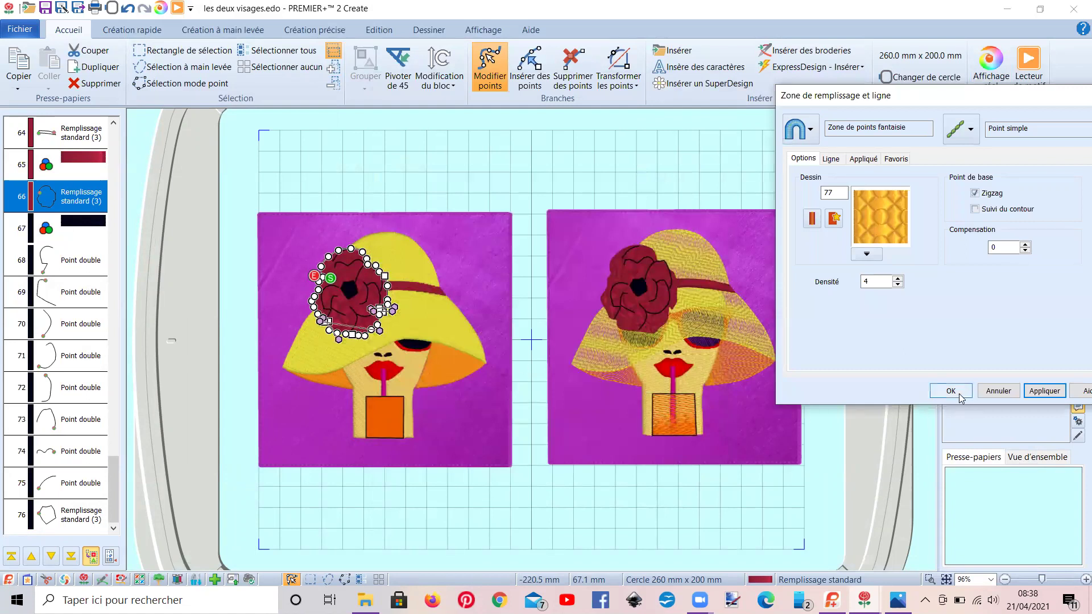
pyautogui.click(867, 256)
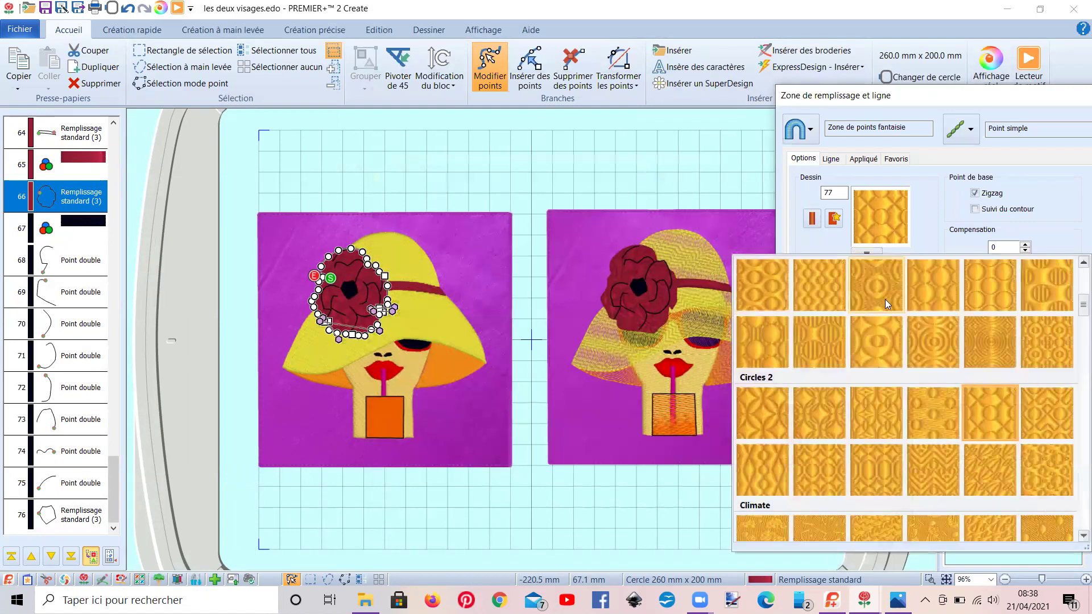
pyautogui.scroll(5, 877, 349)
pyautogui.scroll(-5, 877, 349)
pyautogui.scroll(-3, 877, 349)
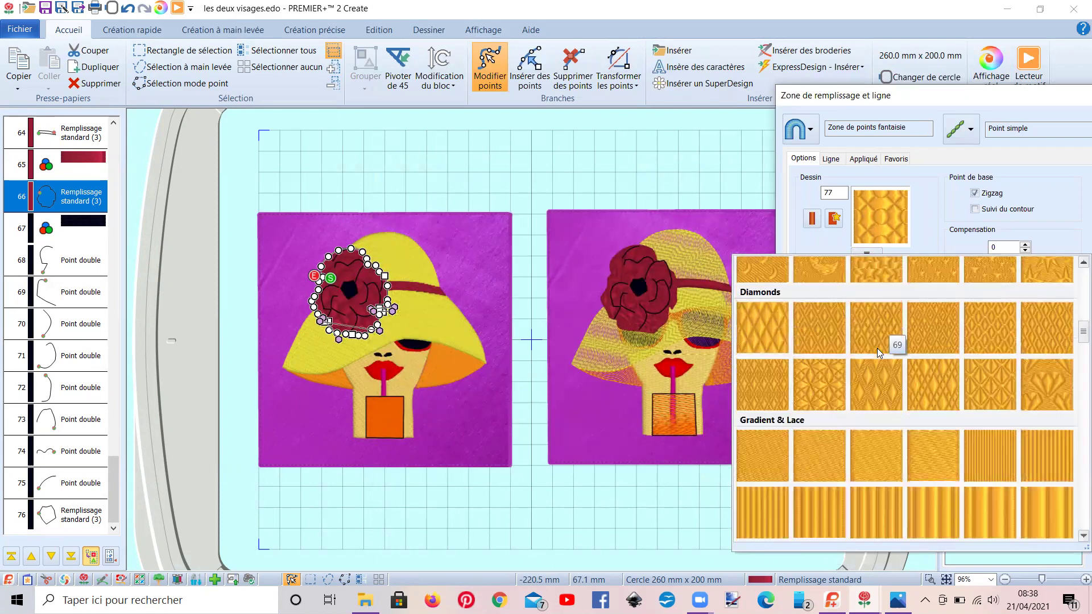
pyautogui.scroll(-5, 877, 348)
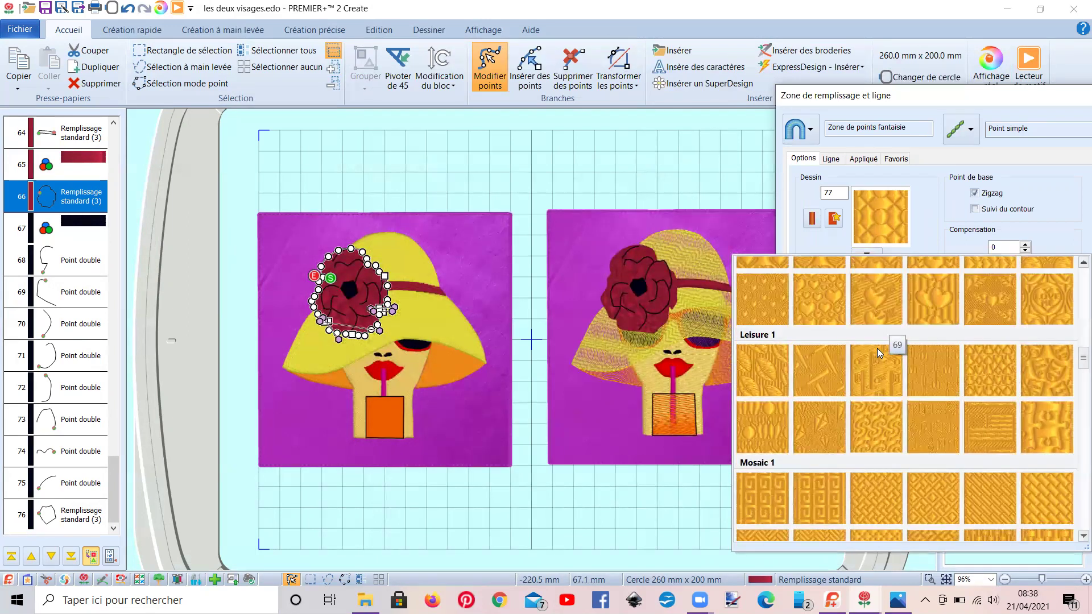
pyautogui.click(881, 424)
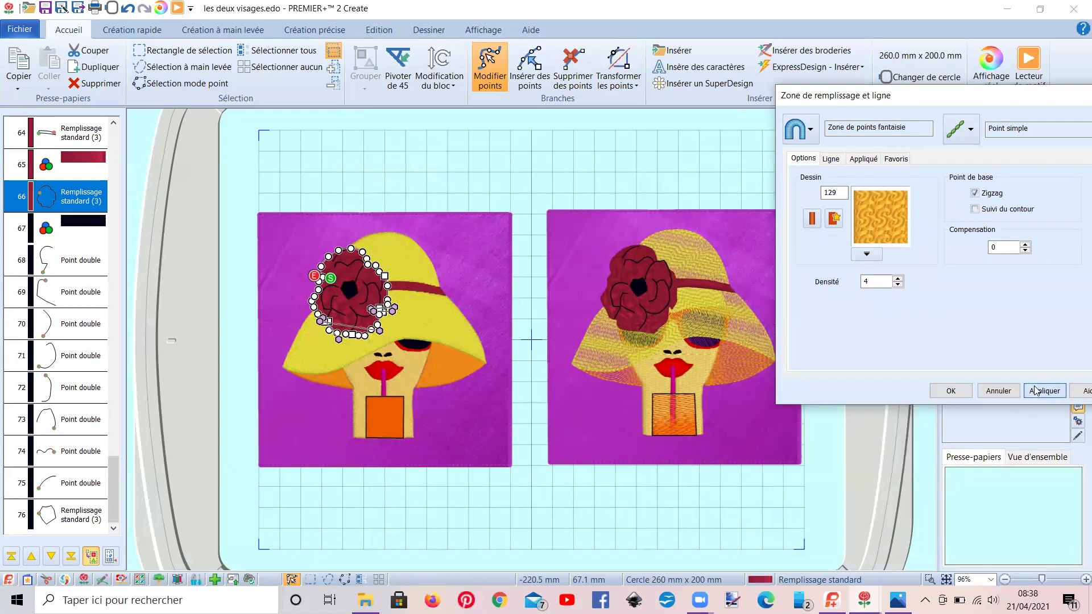
pyautogui.click(952, 392)
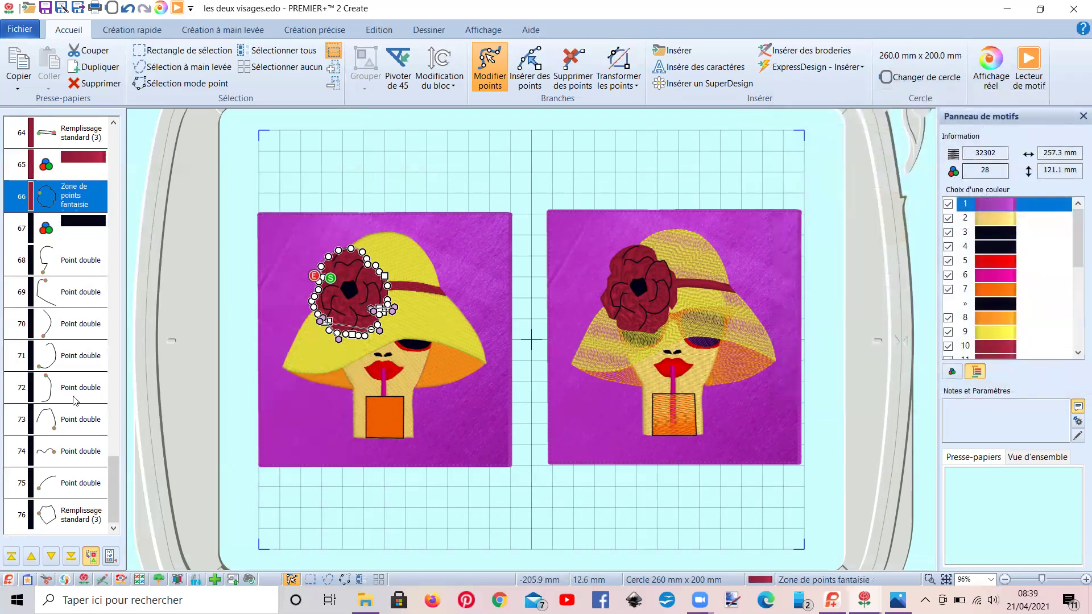